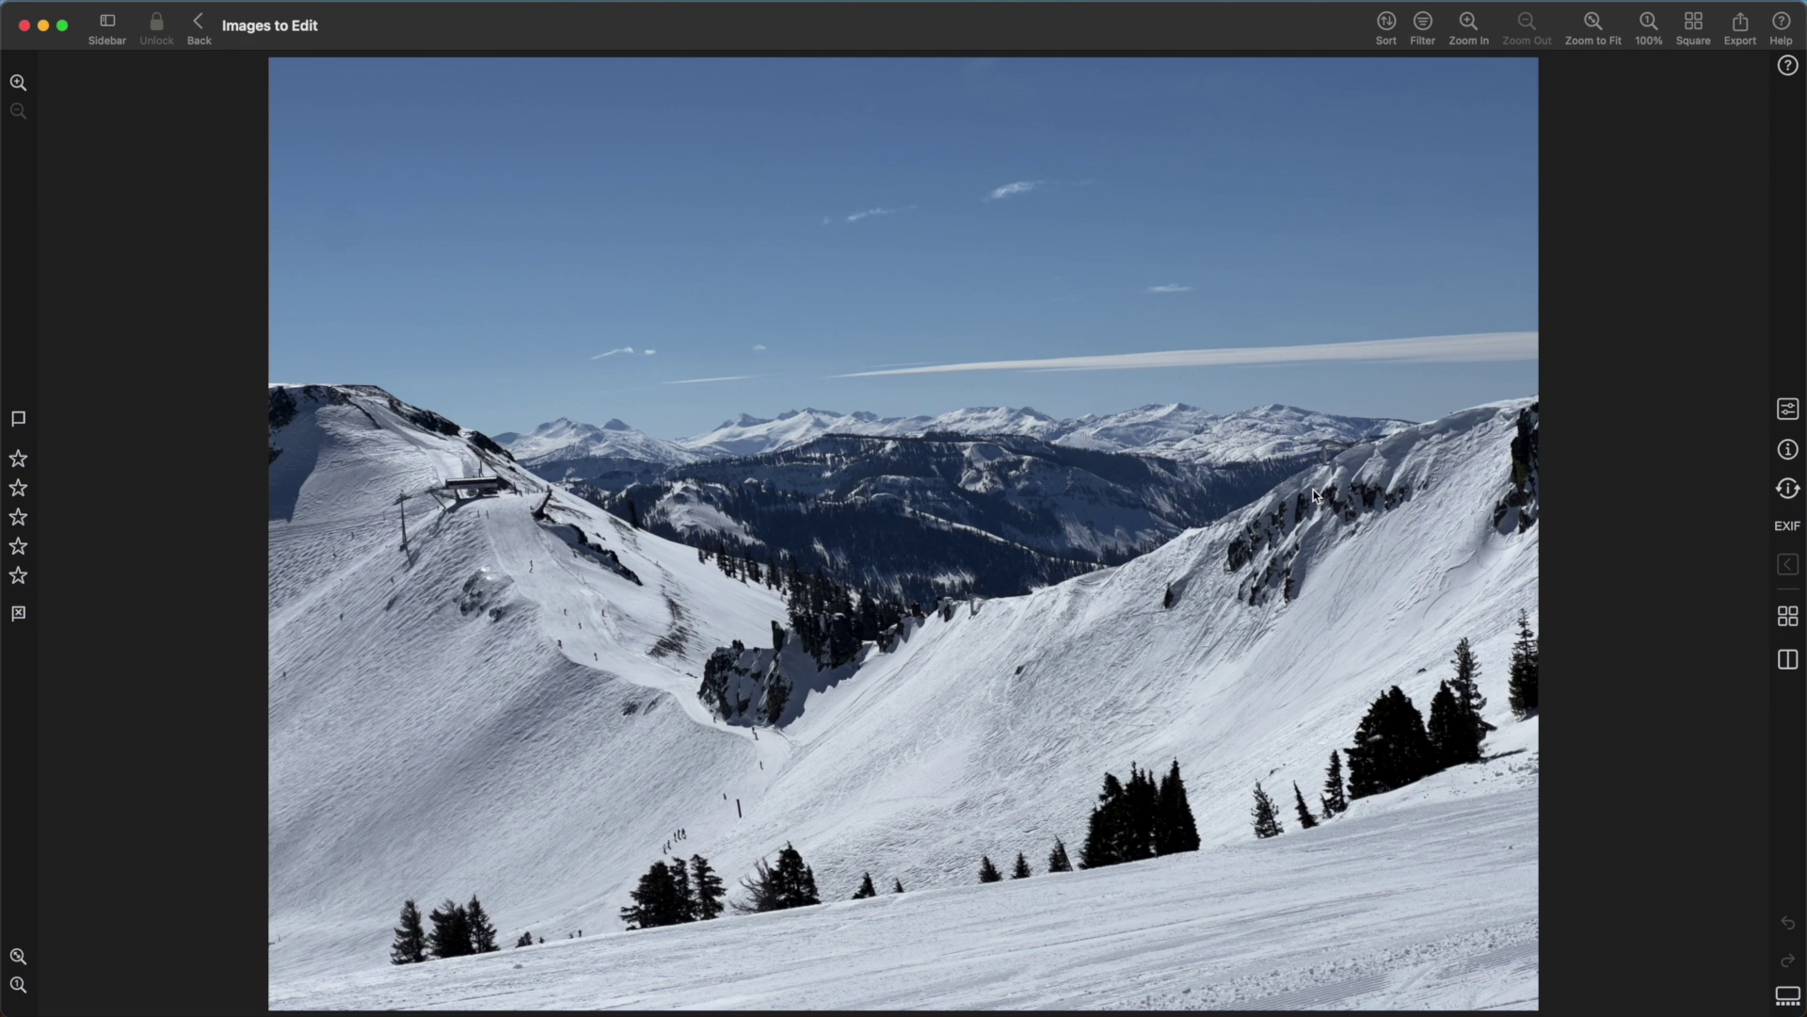
- Open the edit panel for IMG_1211.DNG, showing its photo info, histogram and retouch tools
{"action": "left_click", "coordinate": [1788, 412]}
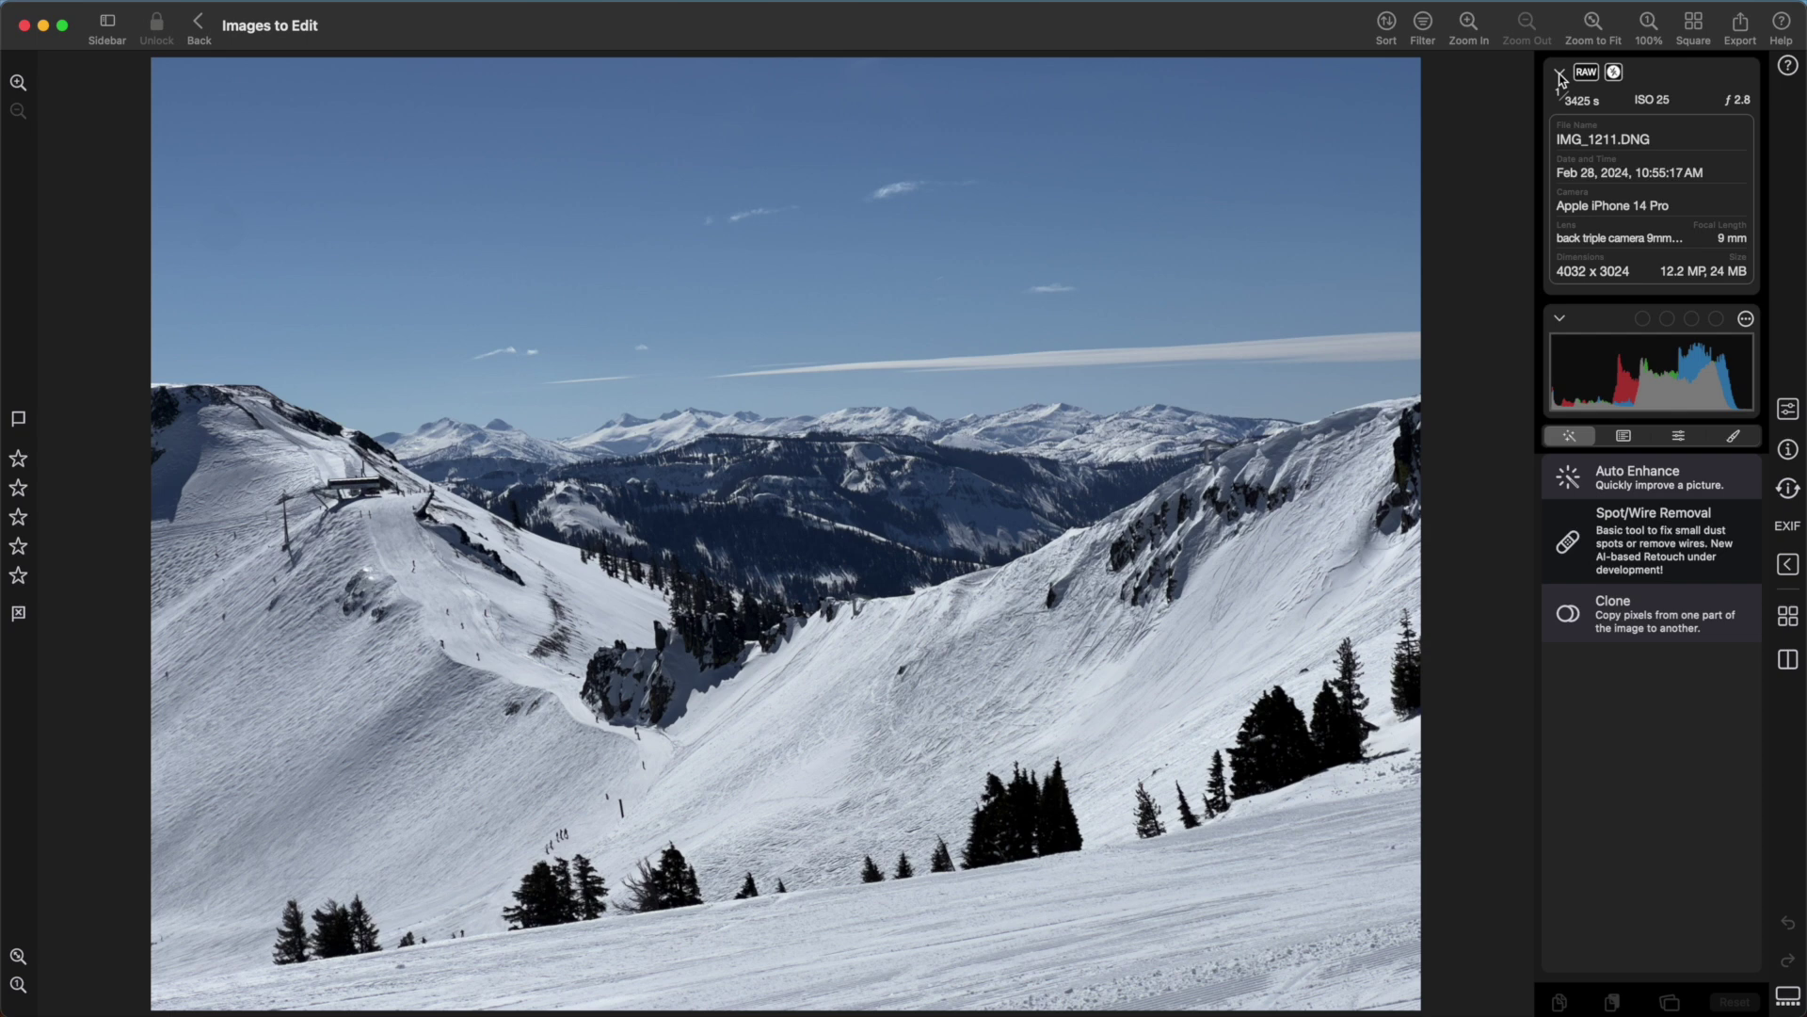
- Collapse the EXIF file details, then collapse and re-expand the Histogram section
{"action": "left_click", "coordinate": [1559, 76]}
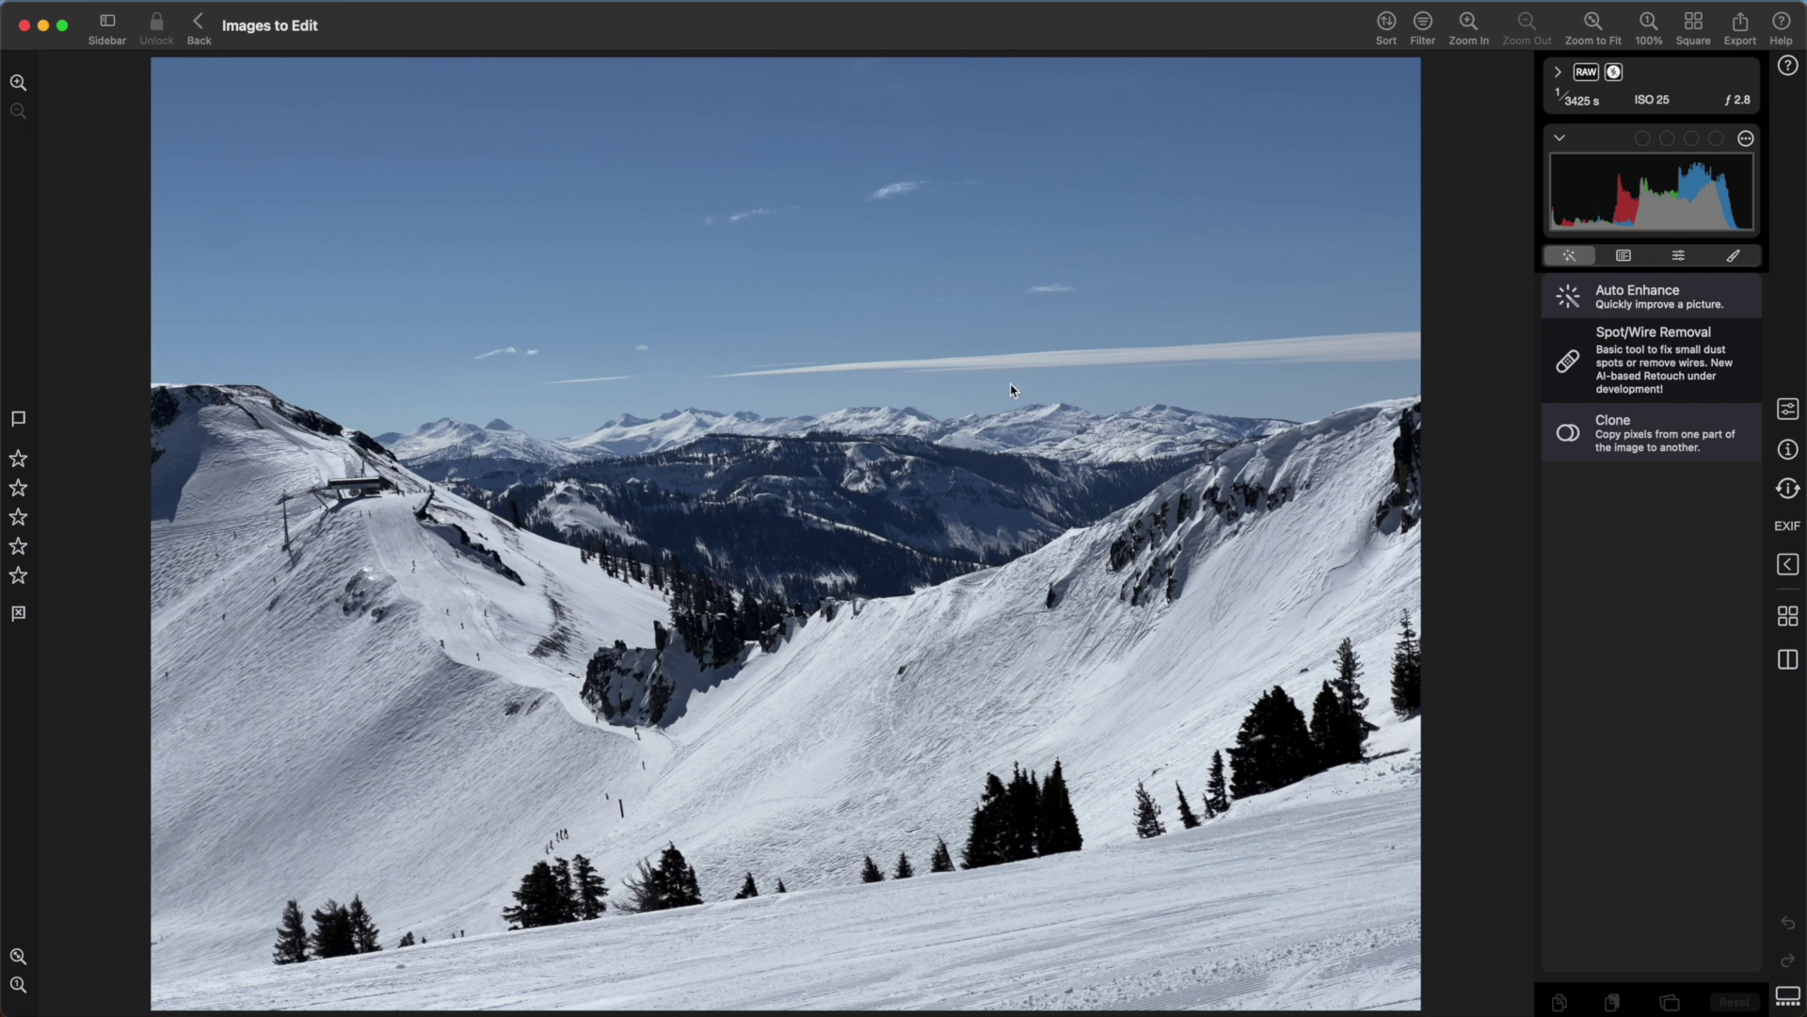
{"action": "left_click", "coordinate": [1559, 142]}
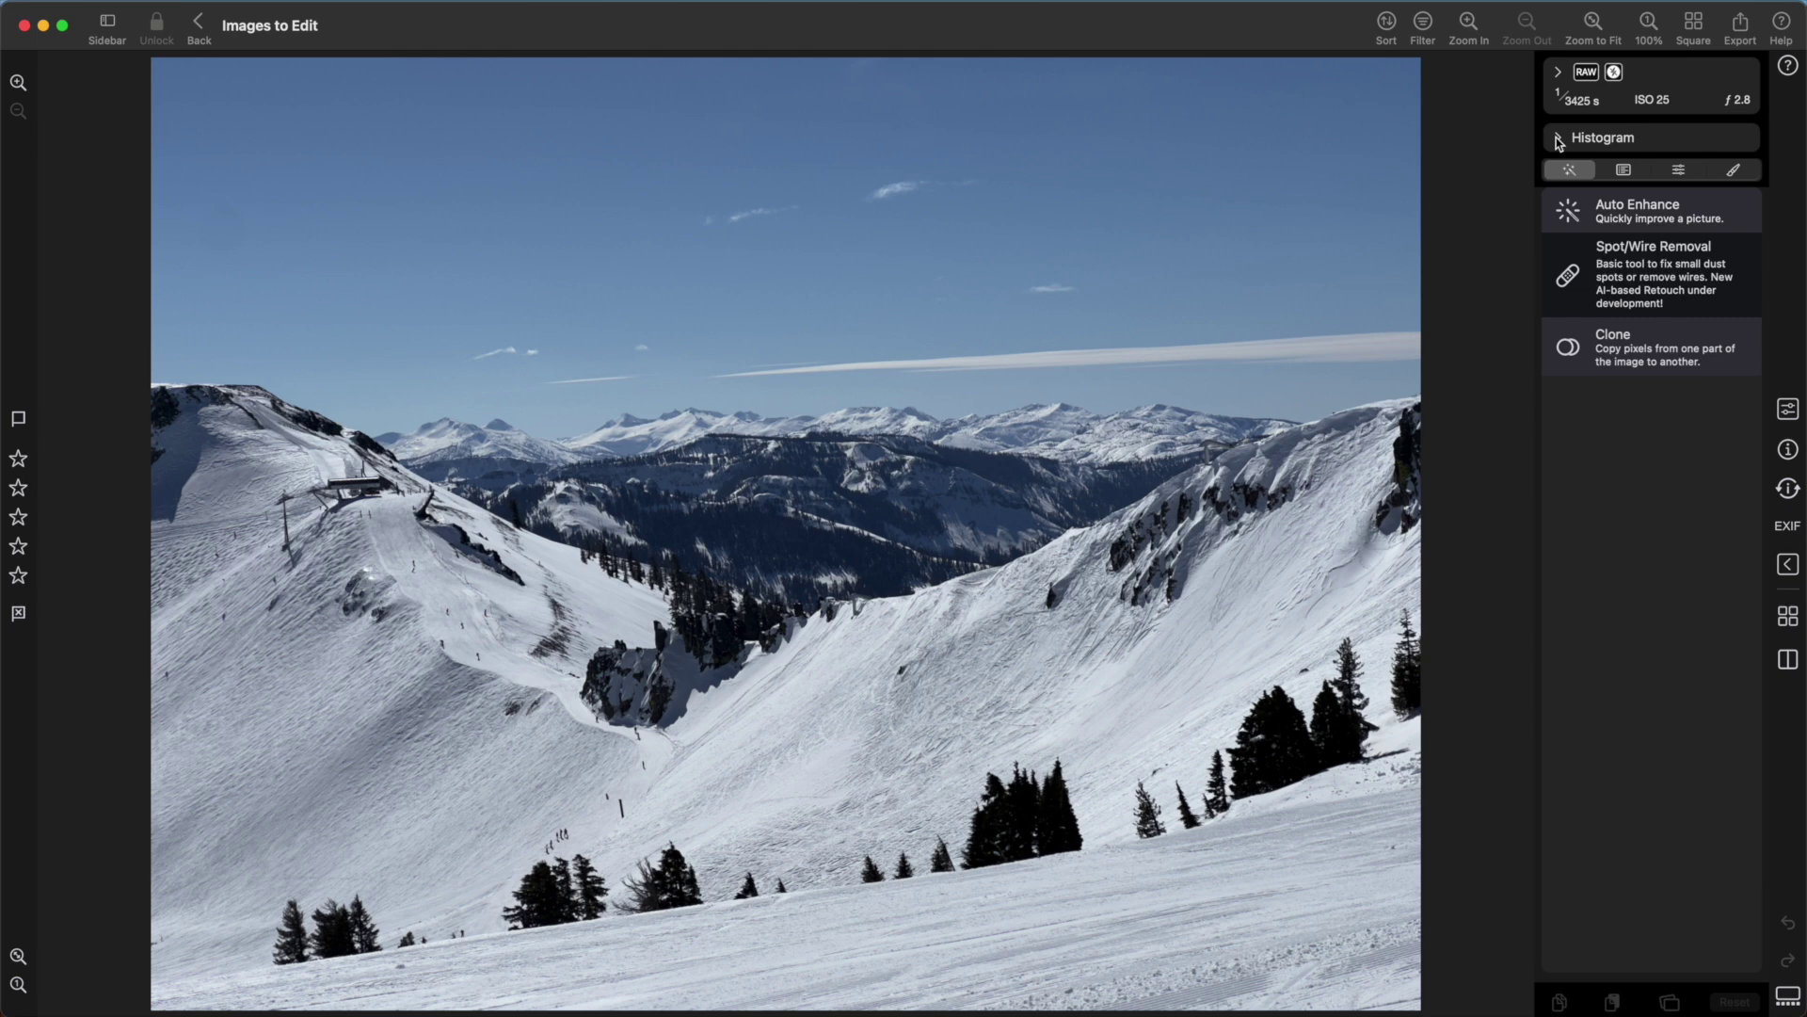
{"action": "left_click", "coordinate": [1558, 141]}
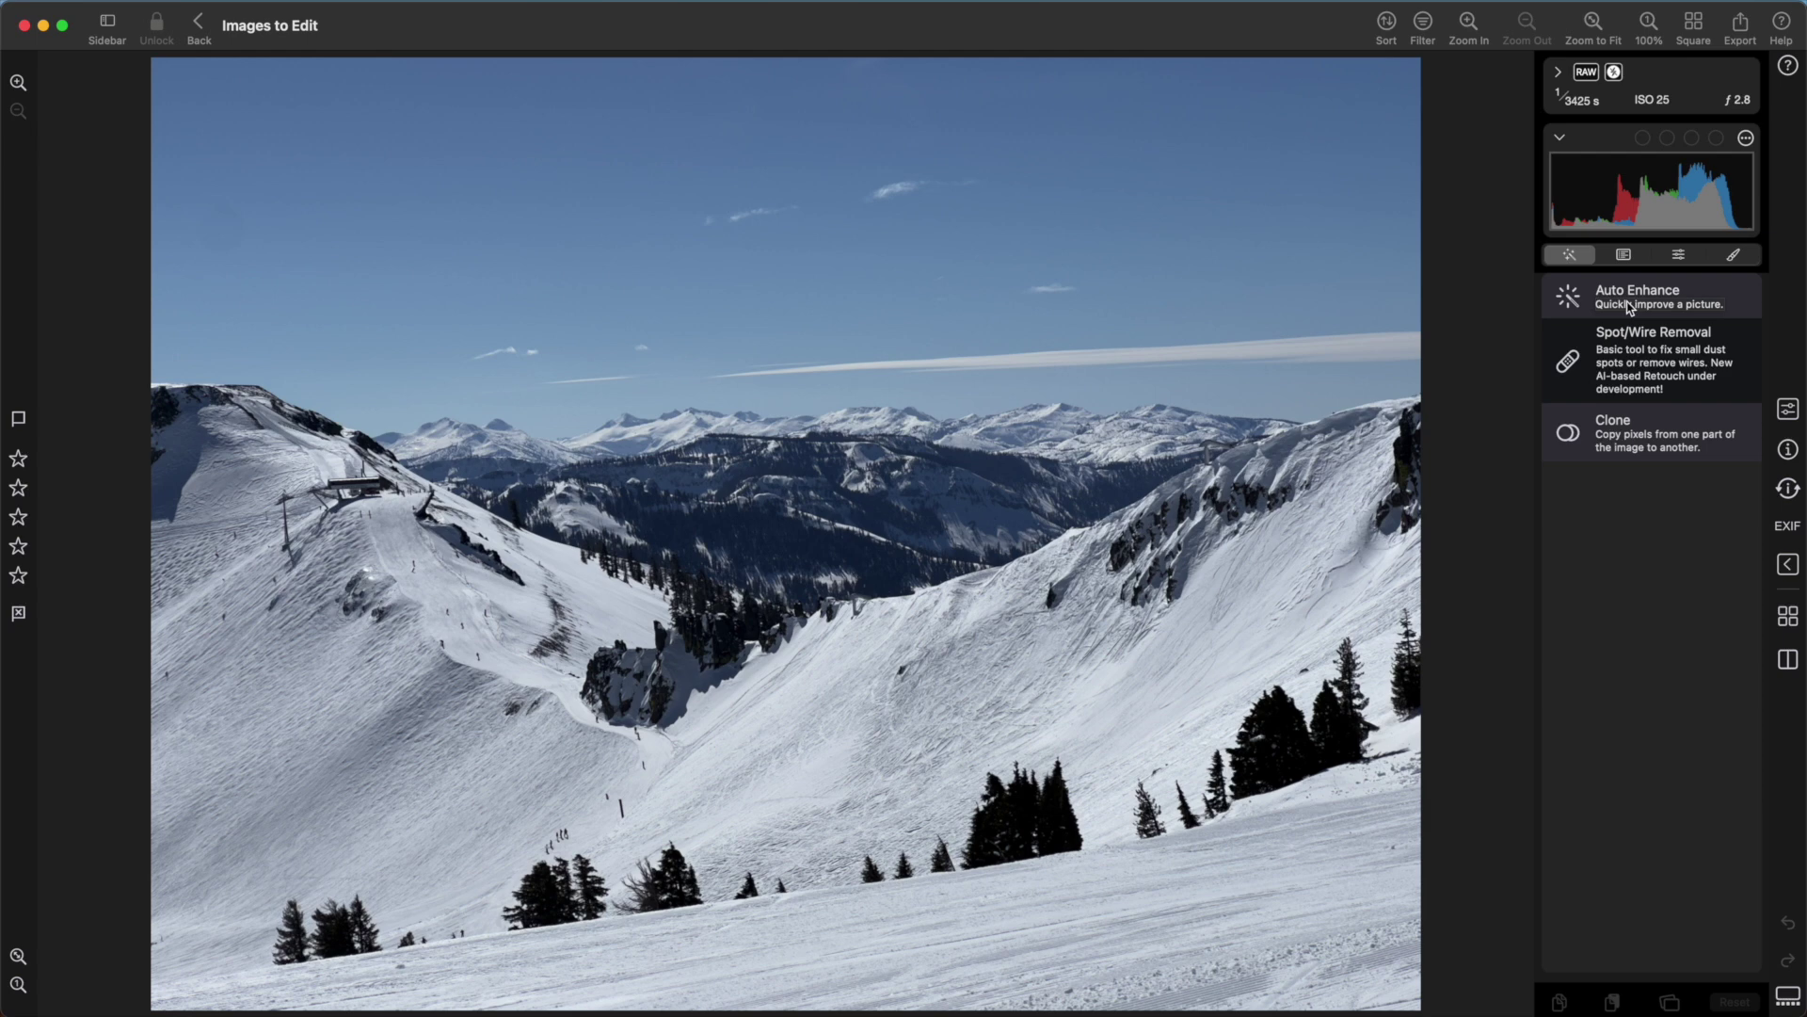
- Browse the Presets/LUTs and Masks tabs, ending on Adjustments with Crop, White Balance and Tone
{"action": "left_click", "coordinate": [1622, 263]}
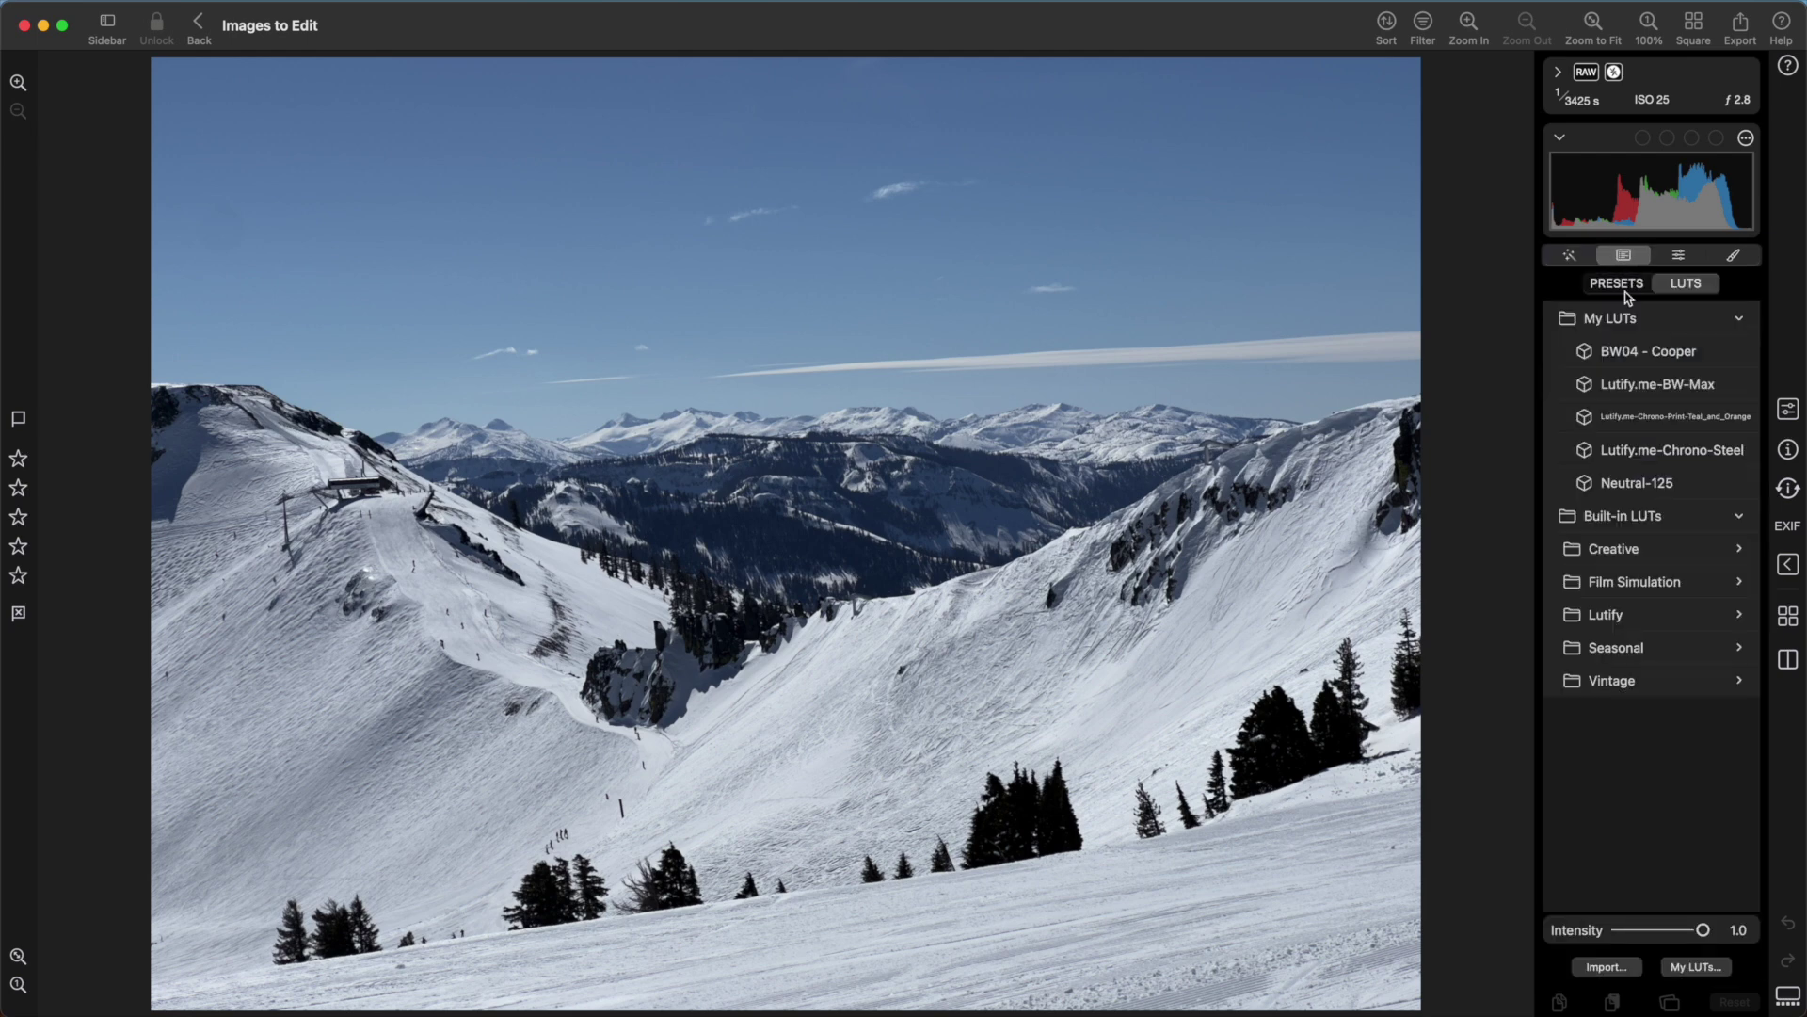
{"action": "left_click", "coordinate": [1618, 286]}
{"action": "left_click", "coordinate": [1686, 286]}
{"action": "left_click", "coordinate": [1680, 257]}
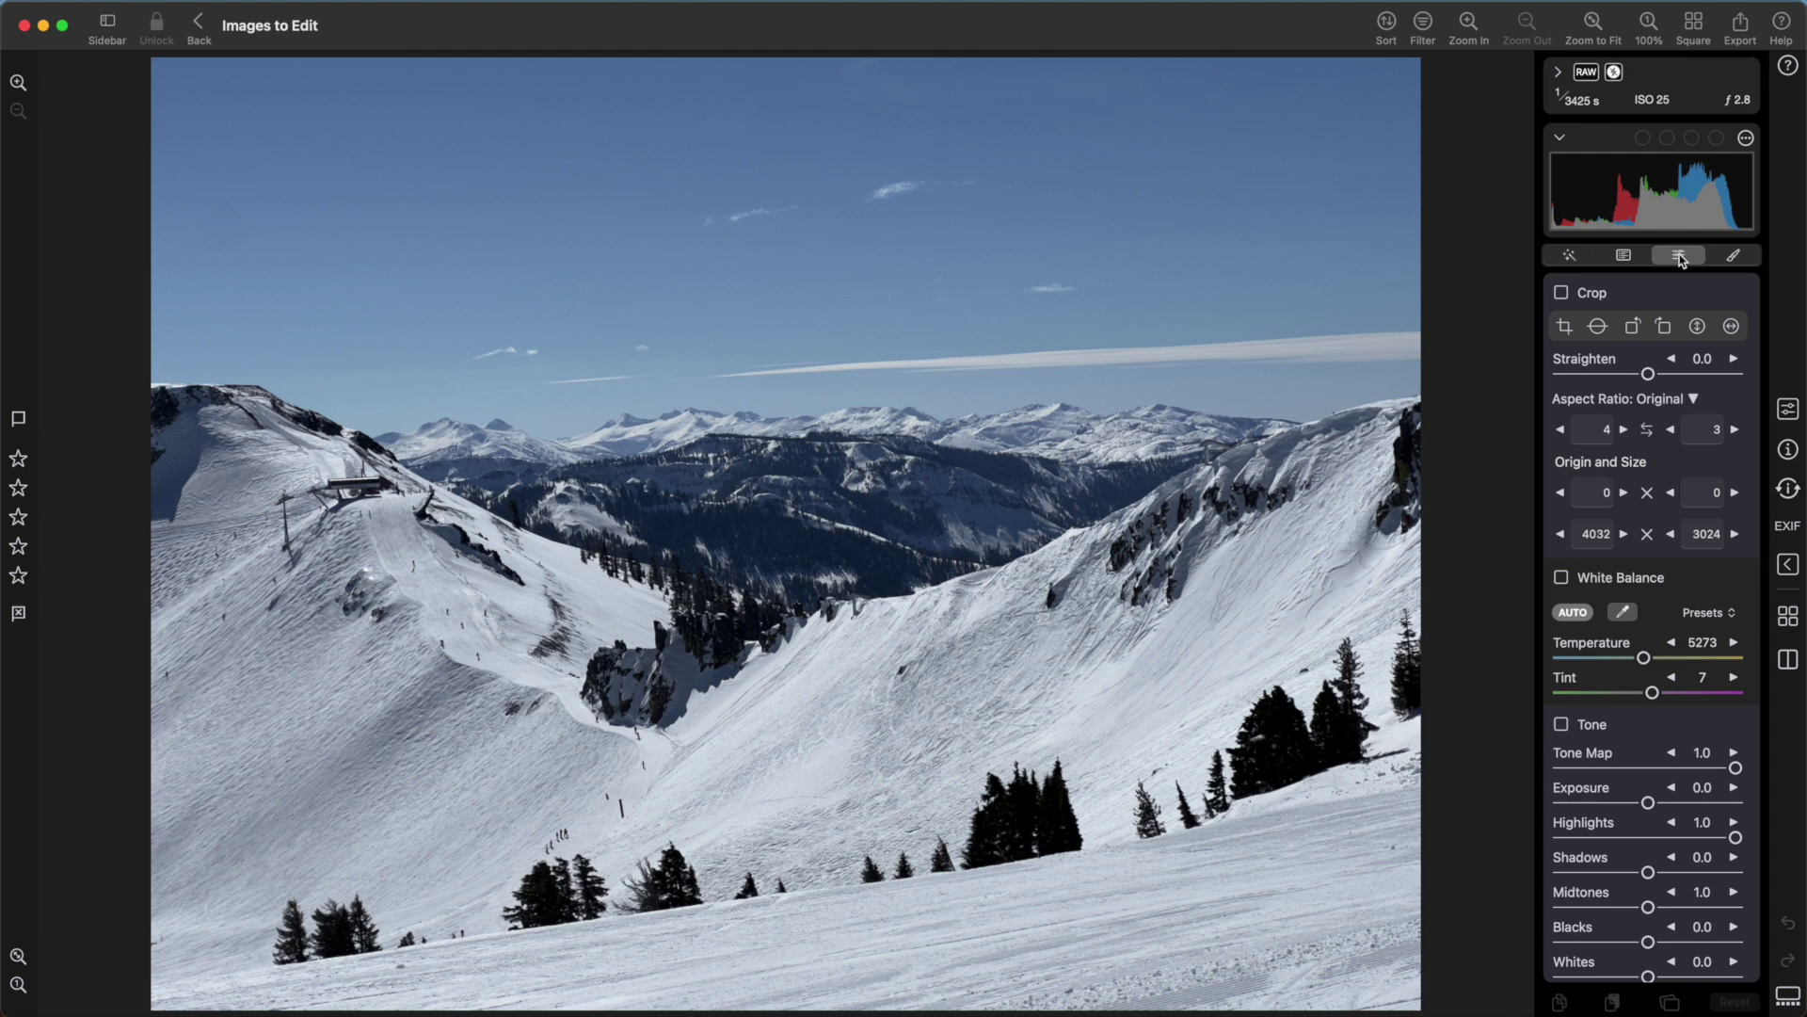
{"action": "left_click", "coordinate": [1733, 255]}
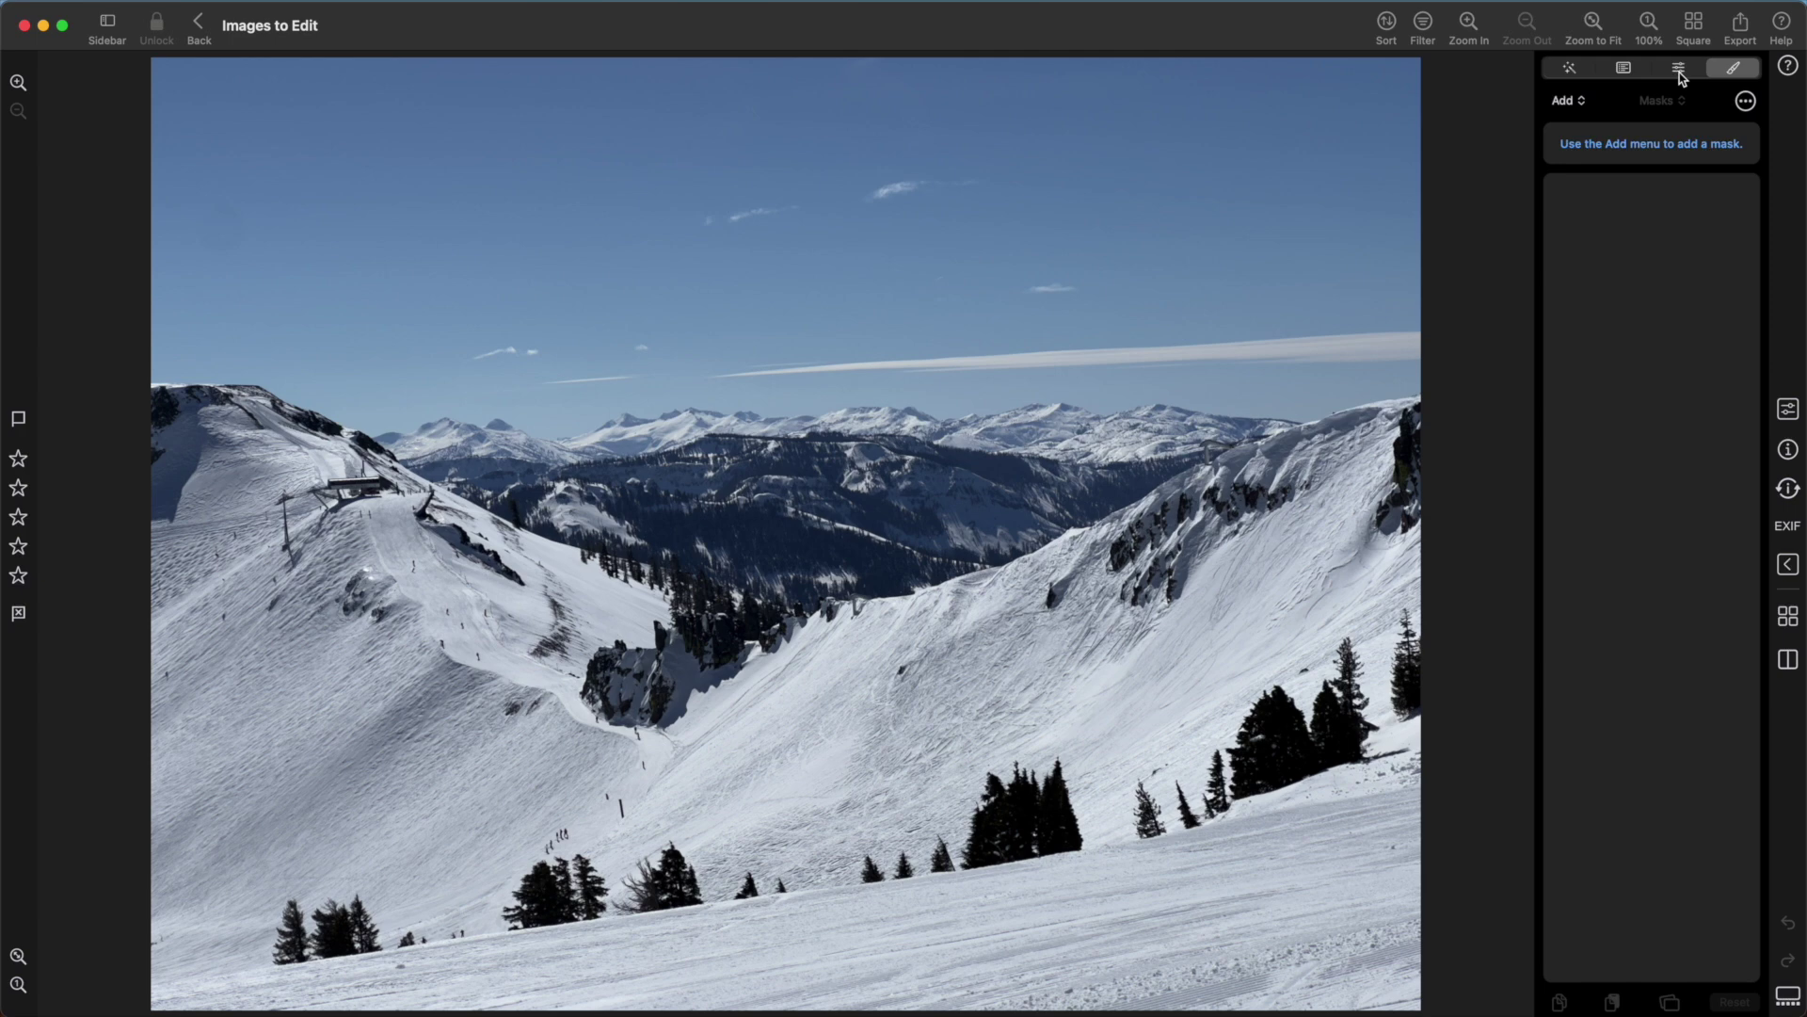
{"action": "left_click", "coordinate": [1679, 70]}
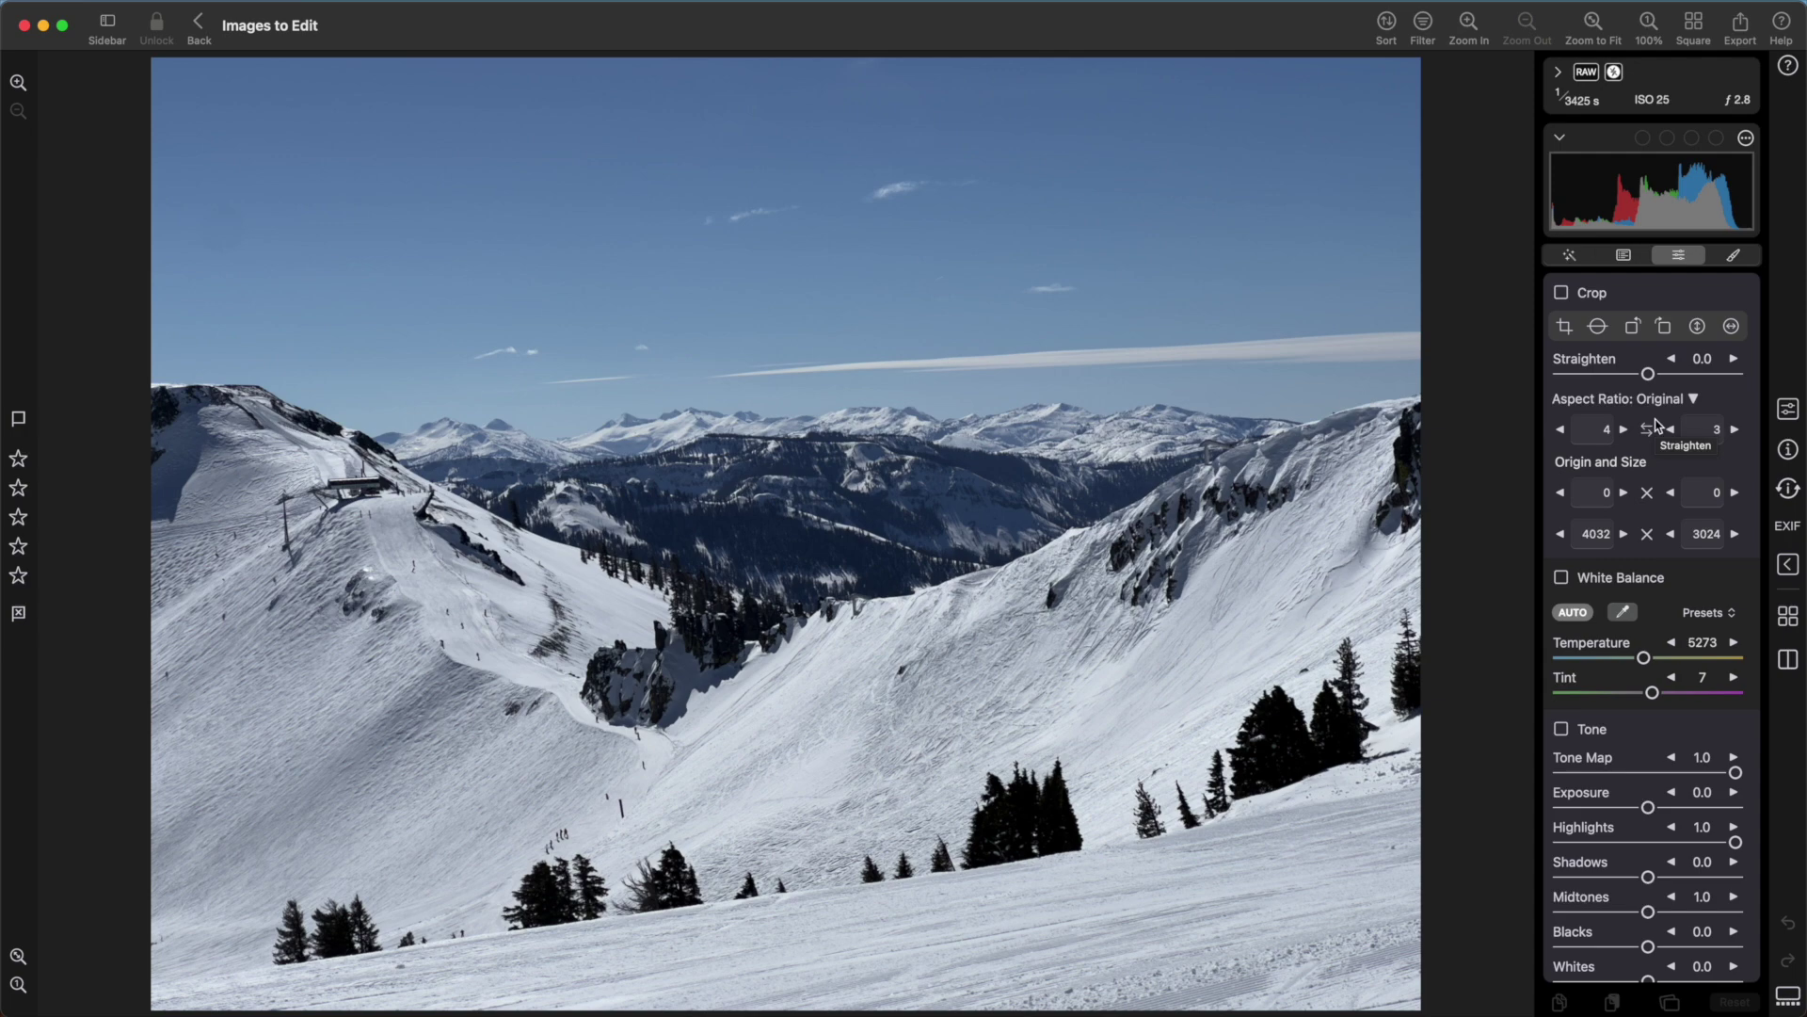
{"action": "key", "text": "super+comma"}
{"action": "scroll", "coordinate": [1142, 738], "scroll_direction": "down", "scroll_amount": 5}
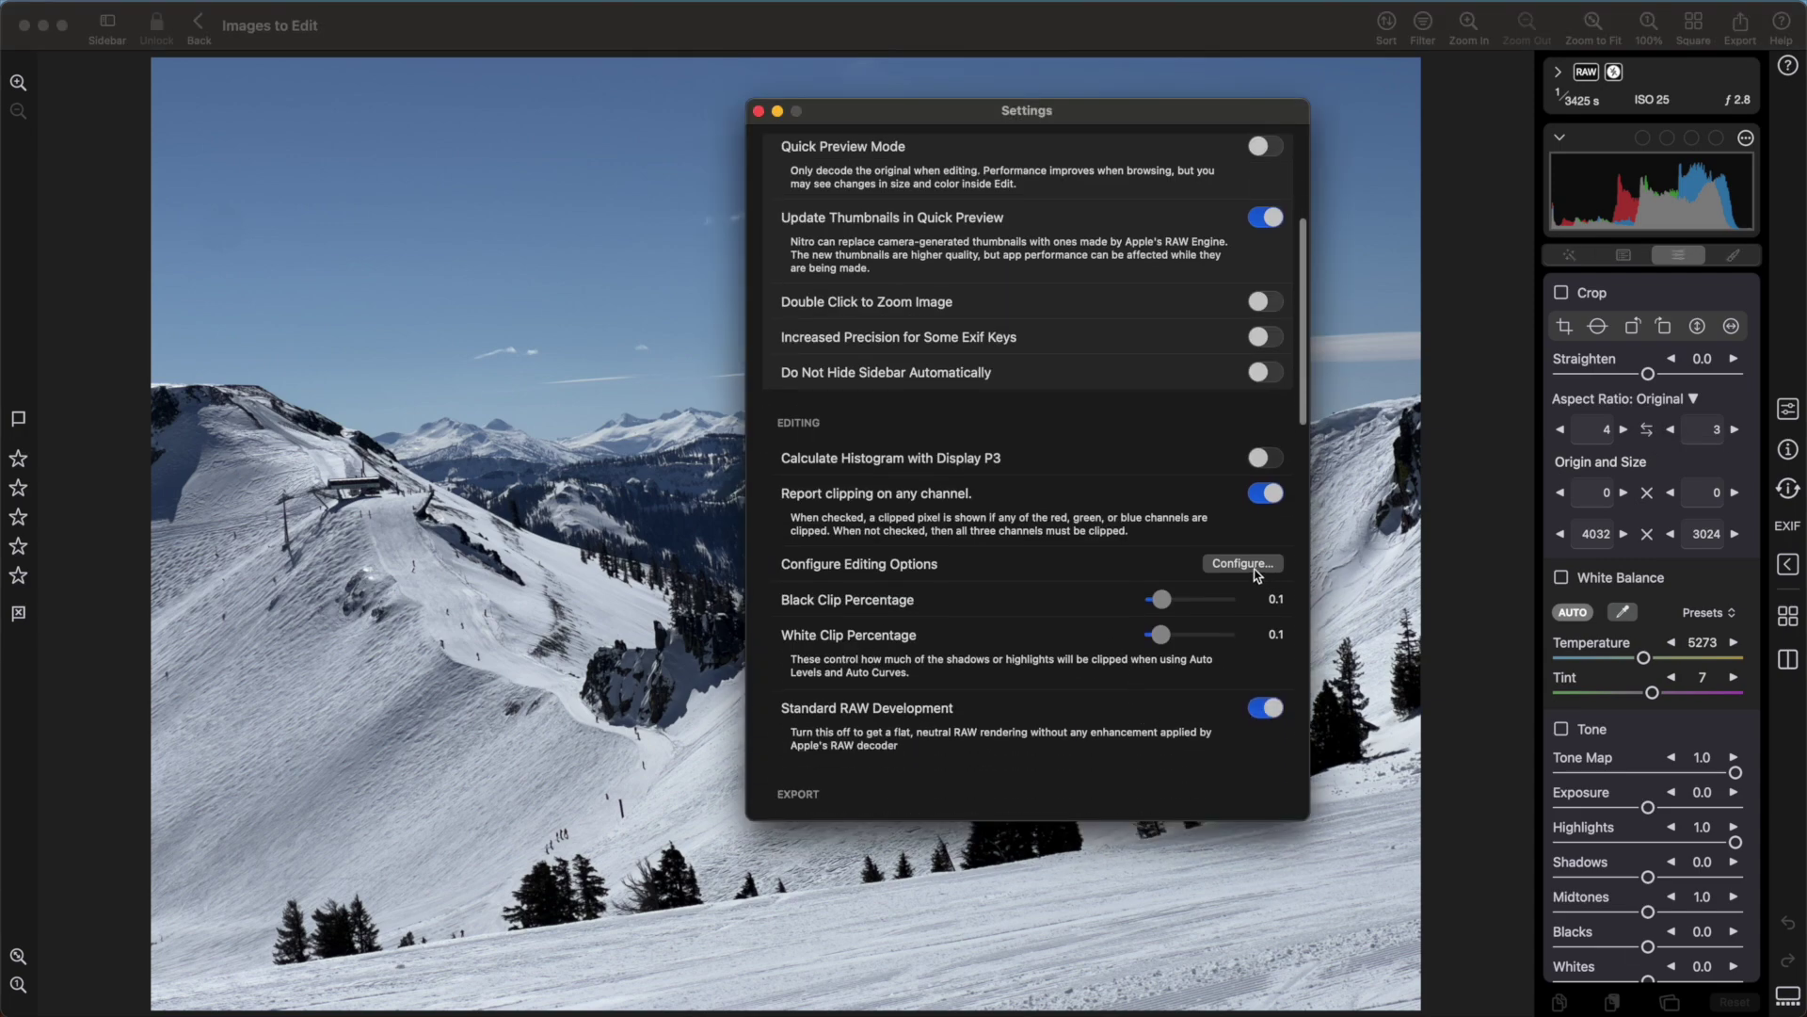
{"action": "left_click", "coordinate": [1255, 568]}
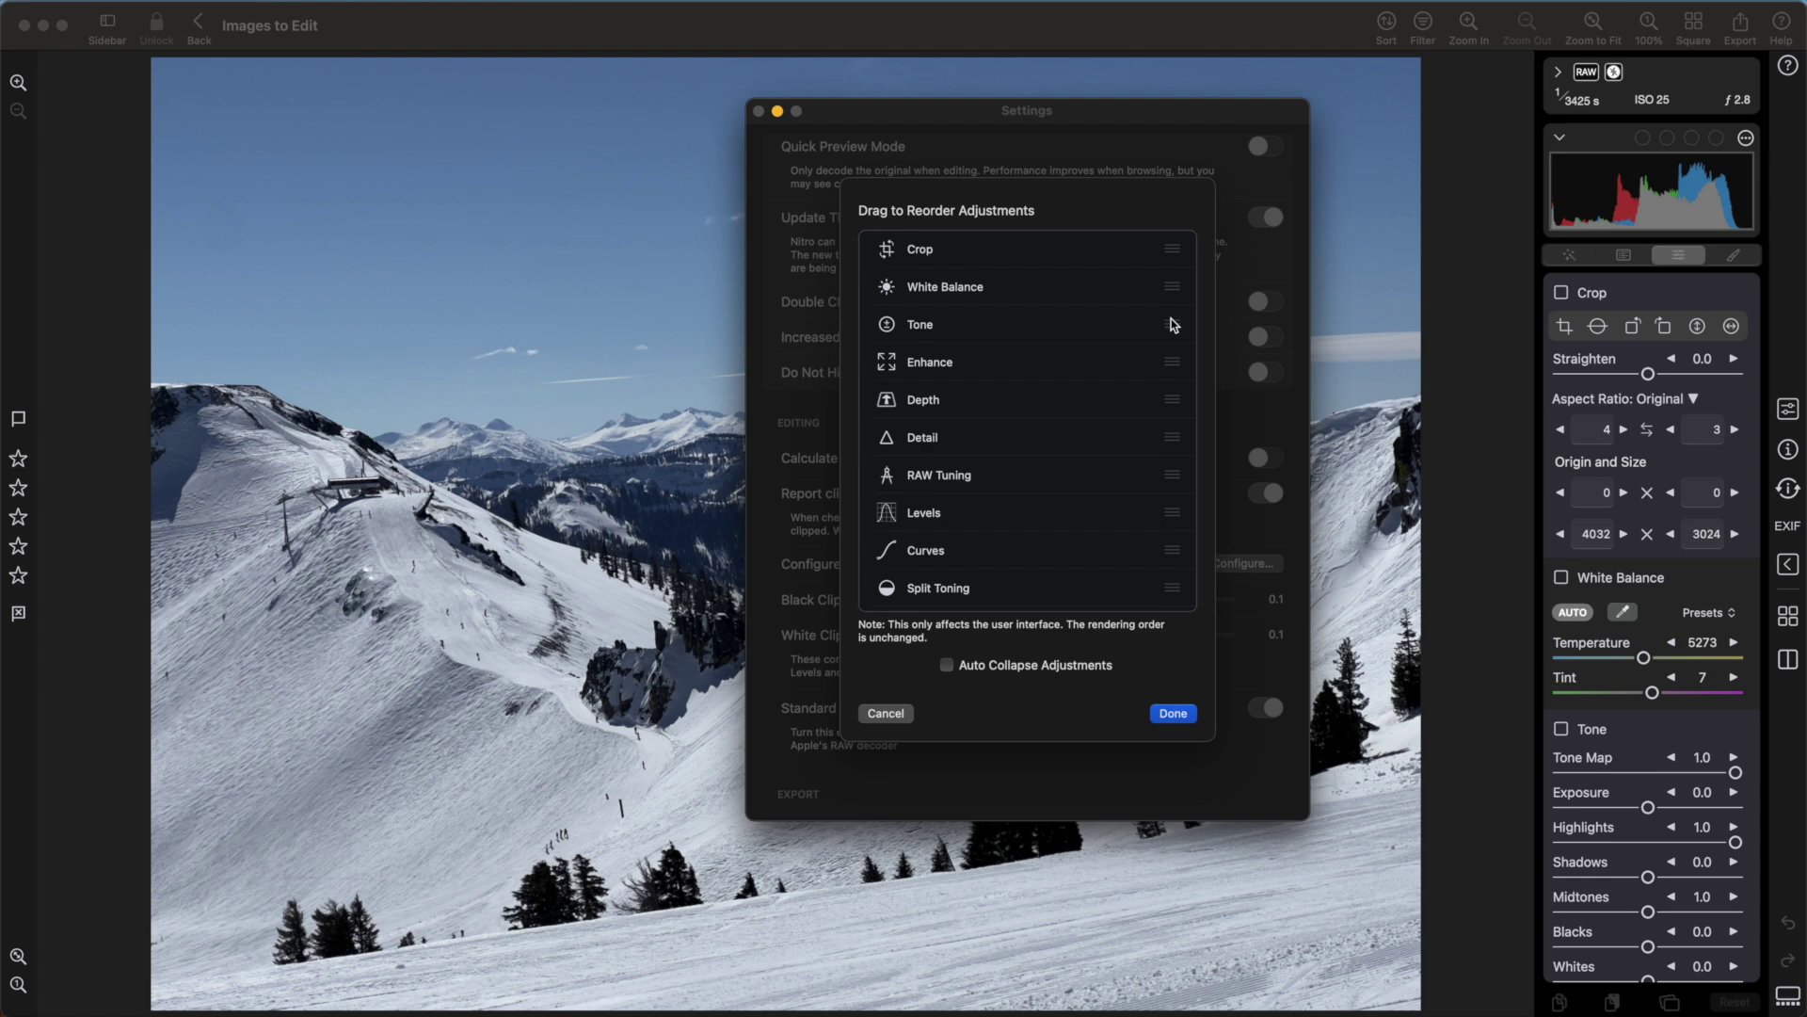
{"action": "left_click_drag", "start_coordinate": [1174, 288], "coordinate": [1177, 242]}
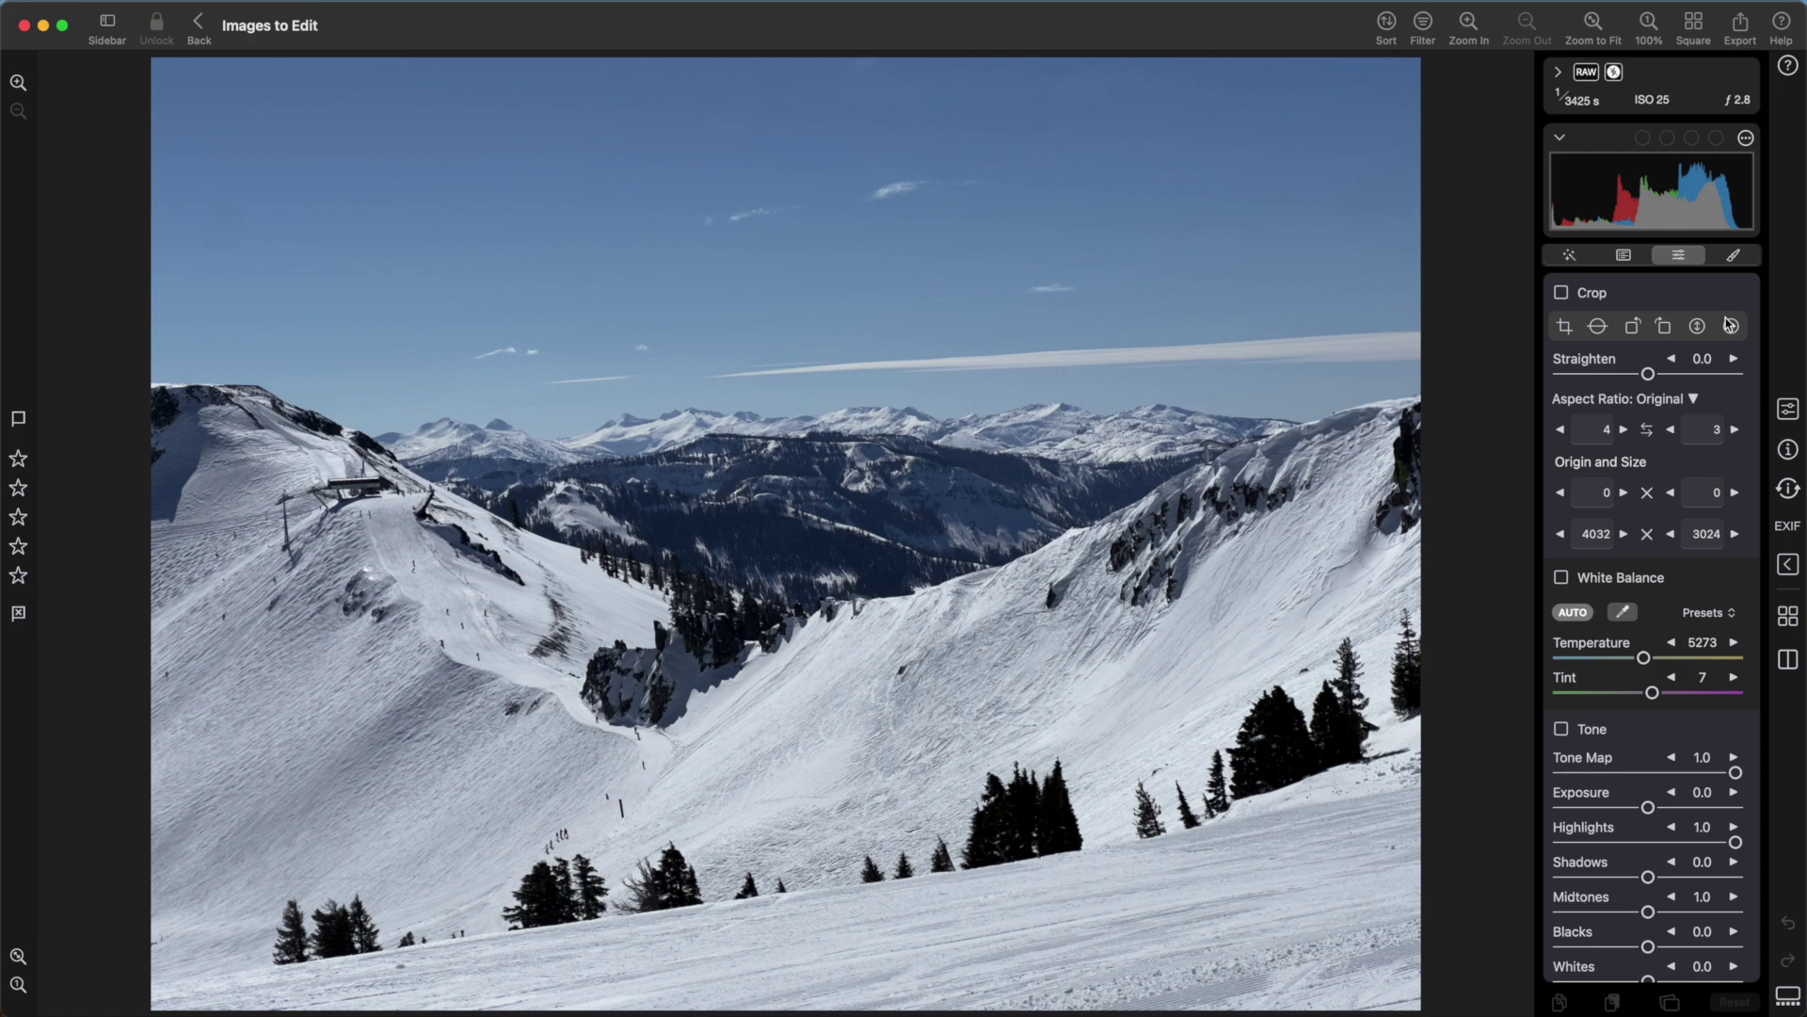
- Try a horizontal flip, toggle the Crop adjustment off and on, reset it, and enter cropping
{"action": "left_click", "coordinate": [1730, 325]}
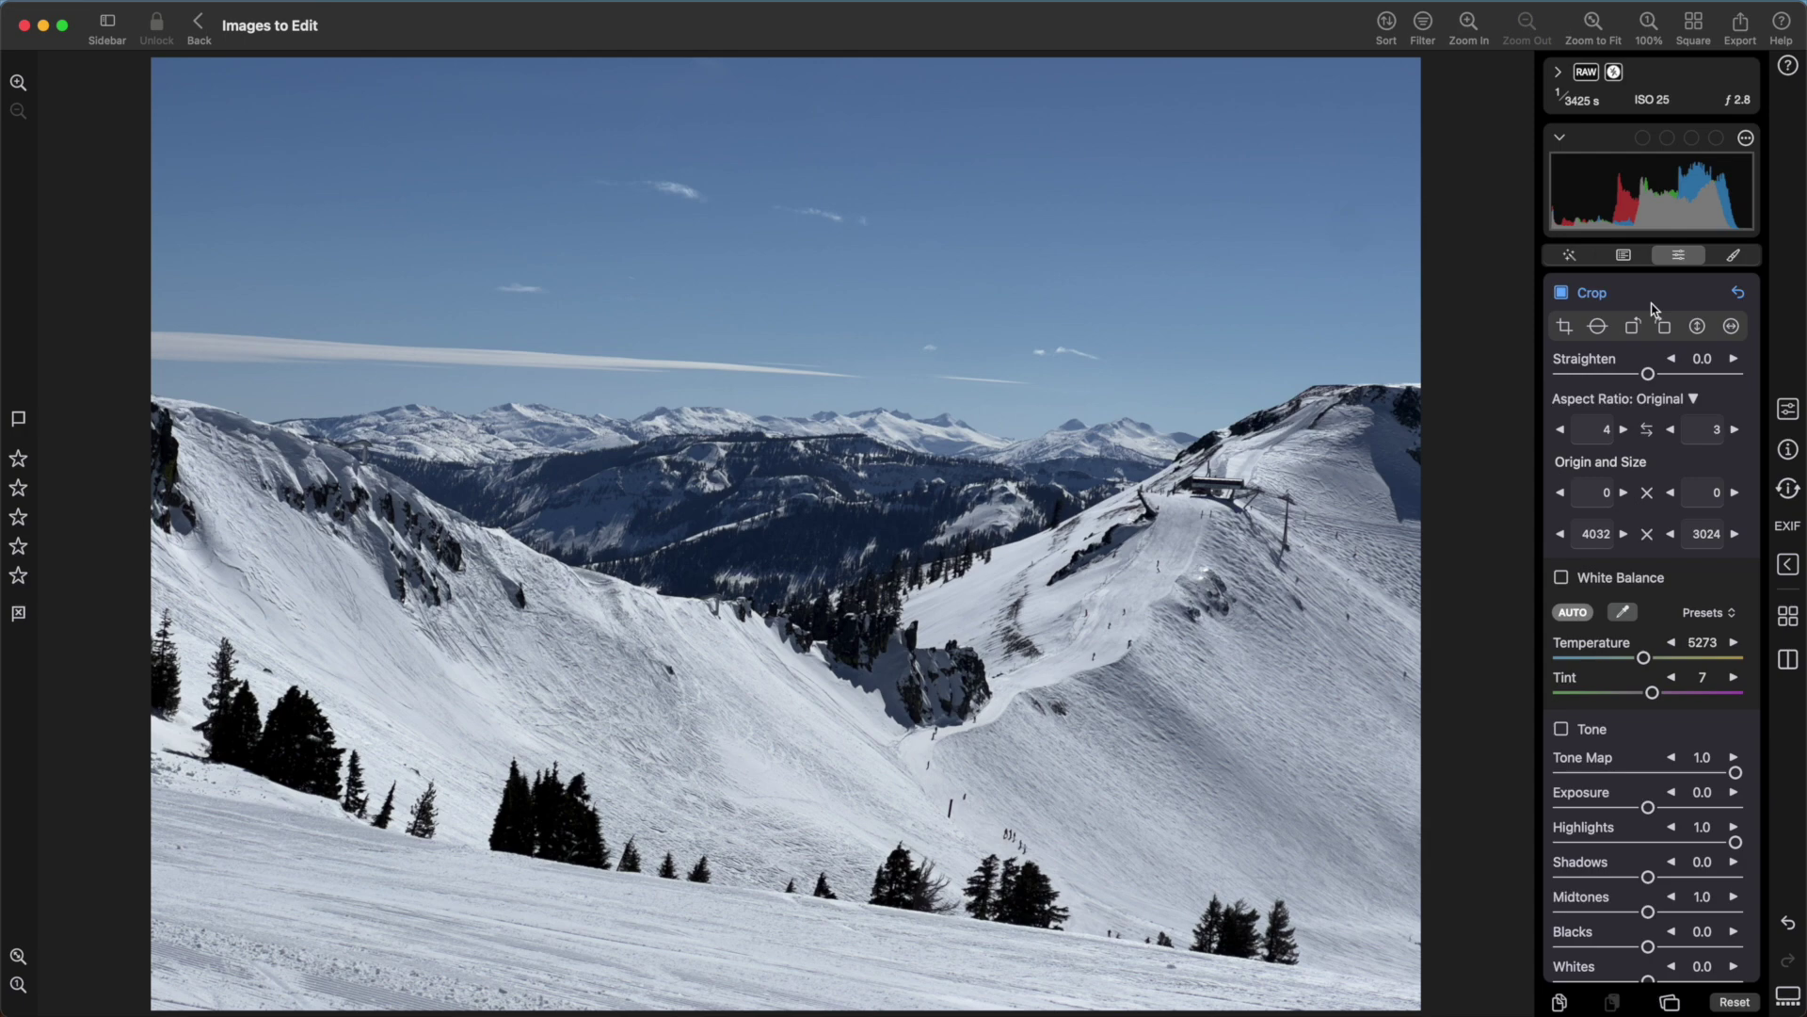
{"action": "left_click", "coordinate": [1561, 293]}
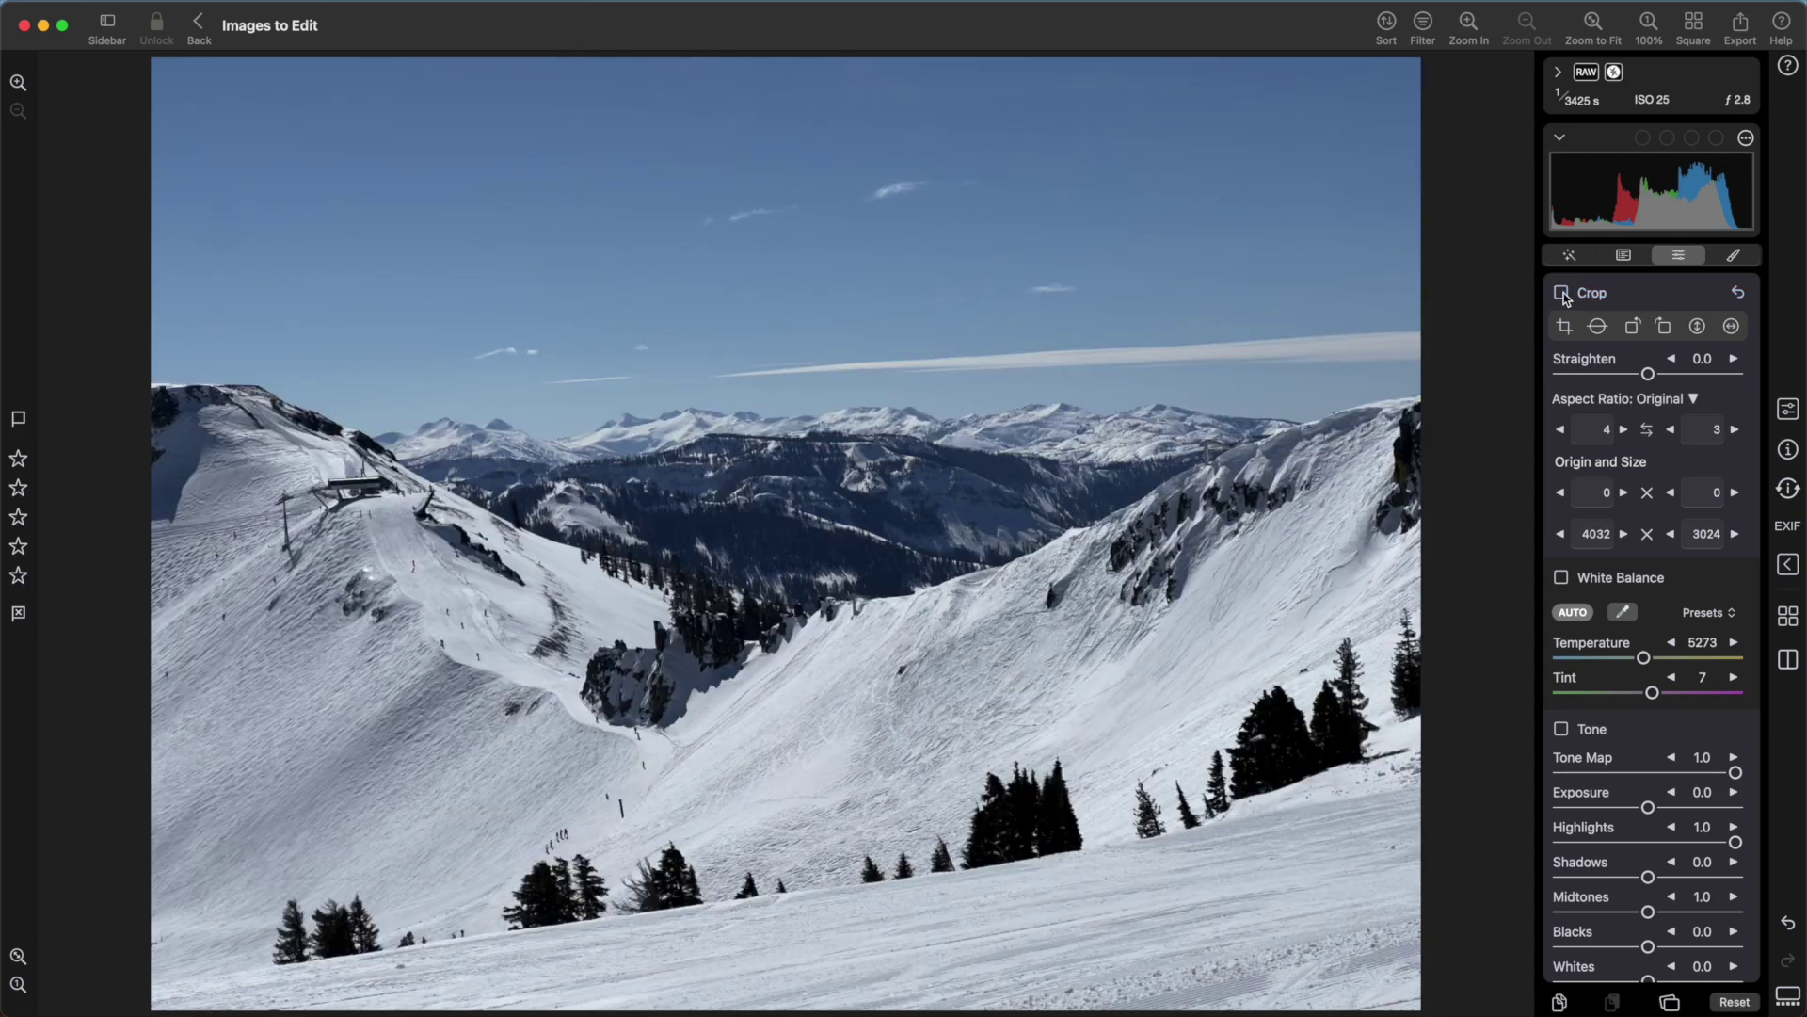
{"action": "left_click", "coordinate": [1562, 294]}
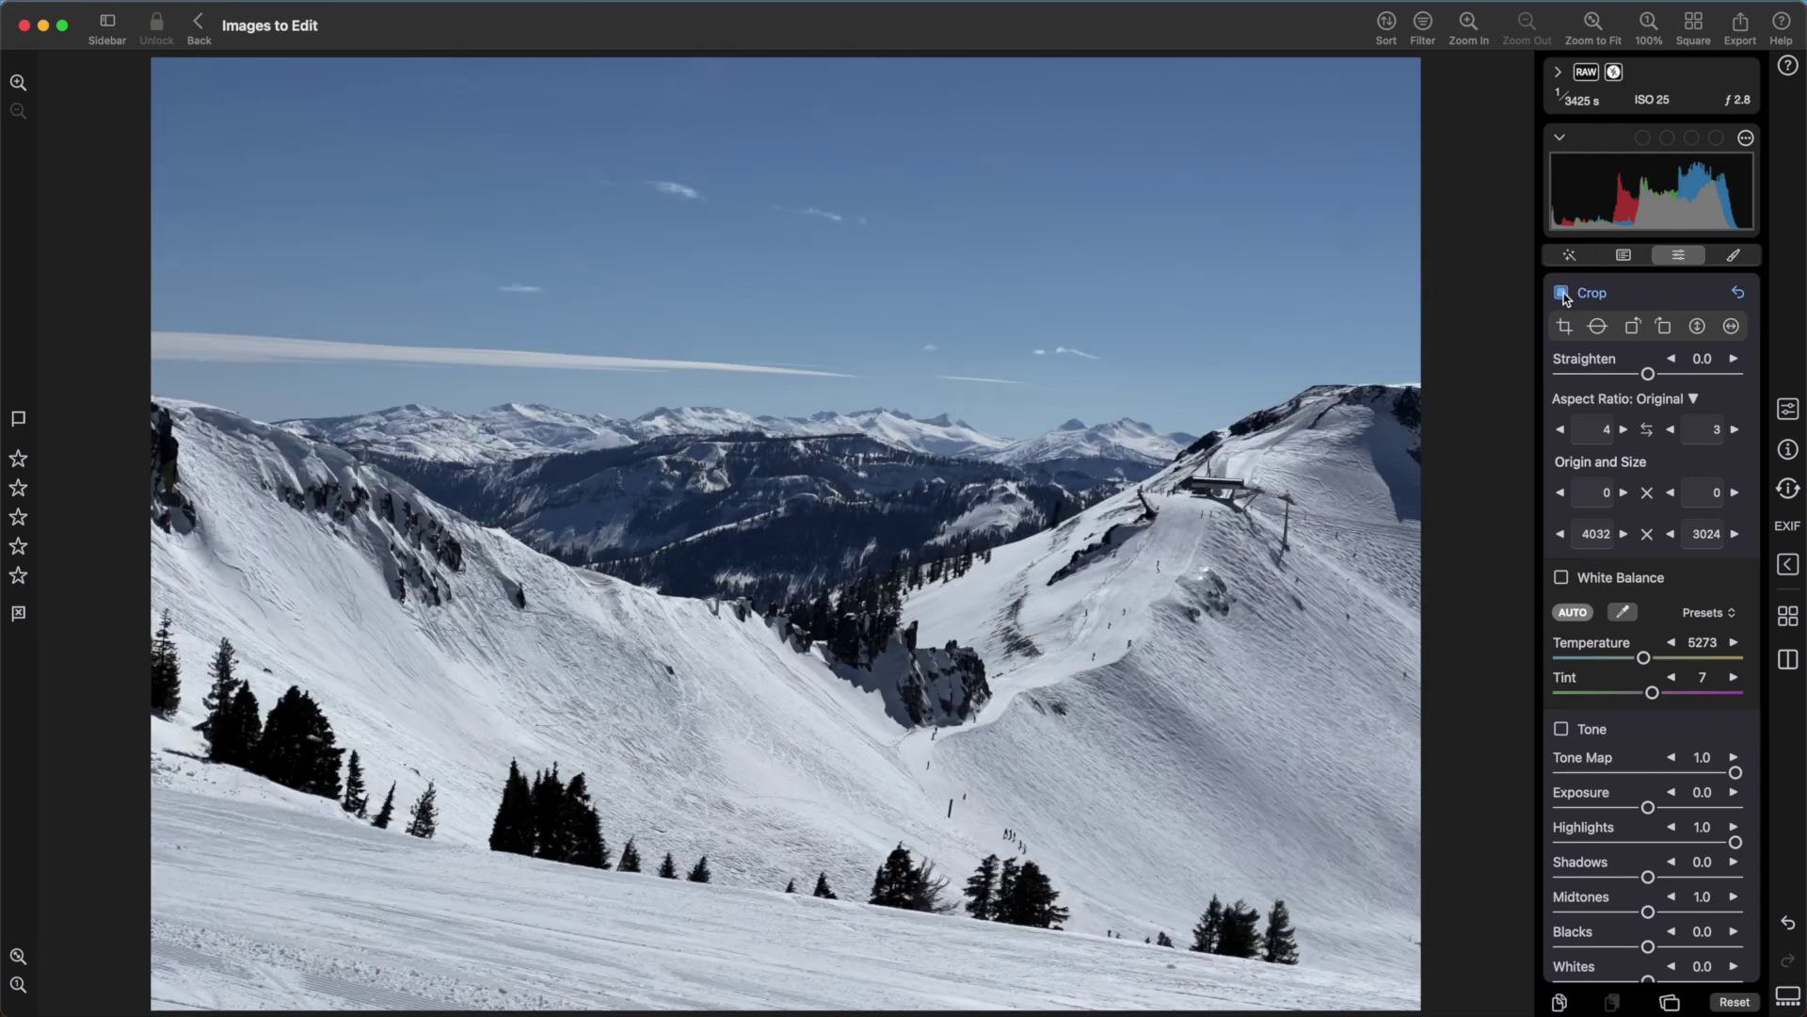
{"action": "left_click", "coordinate": [1738, 294]}
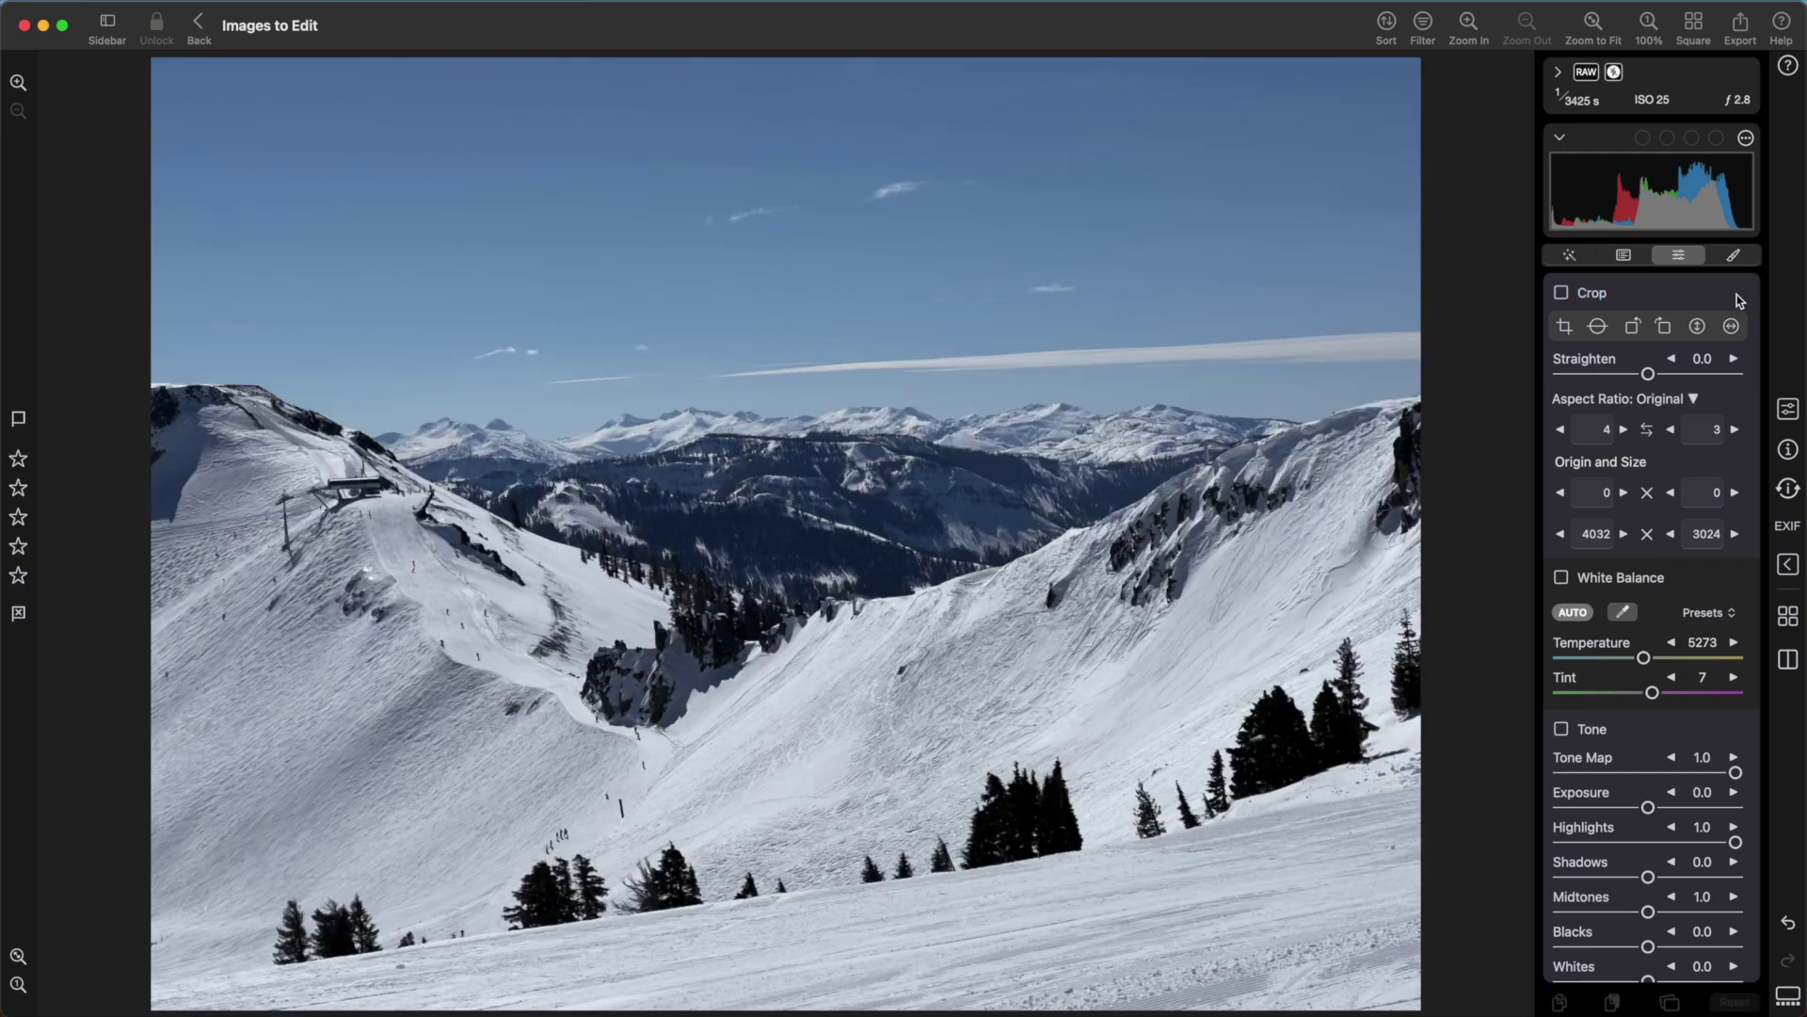
{"action": "left_click", "coordinate": [1564, 327]}
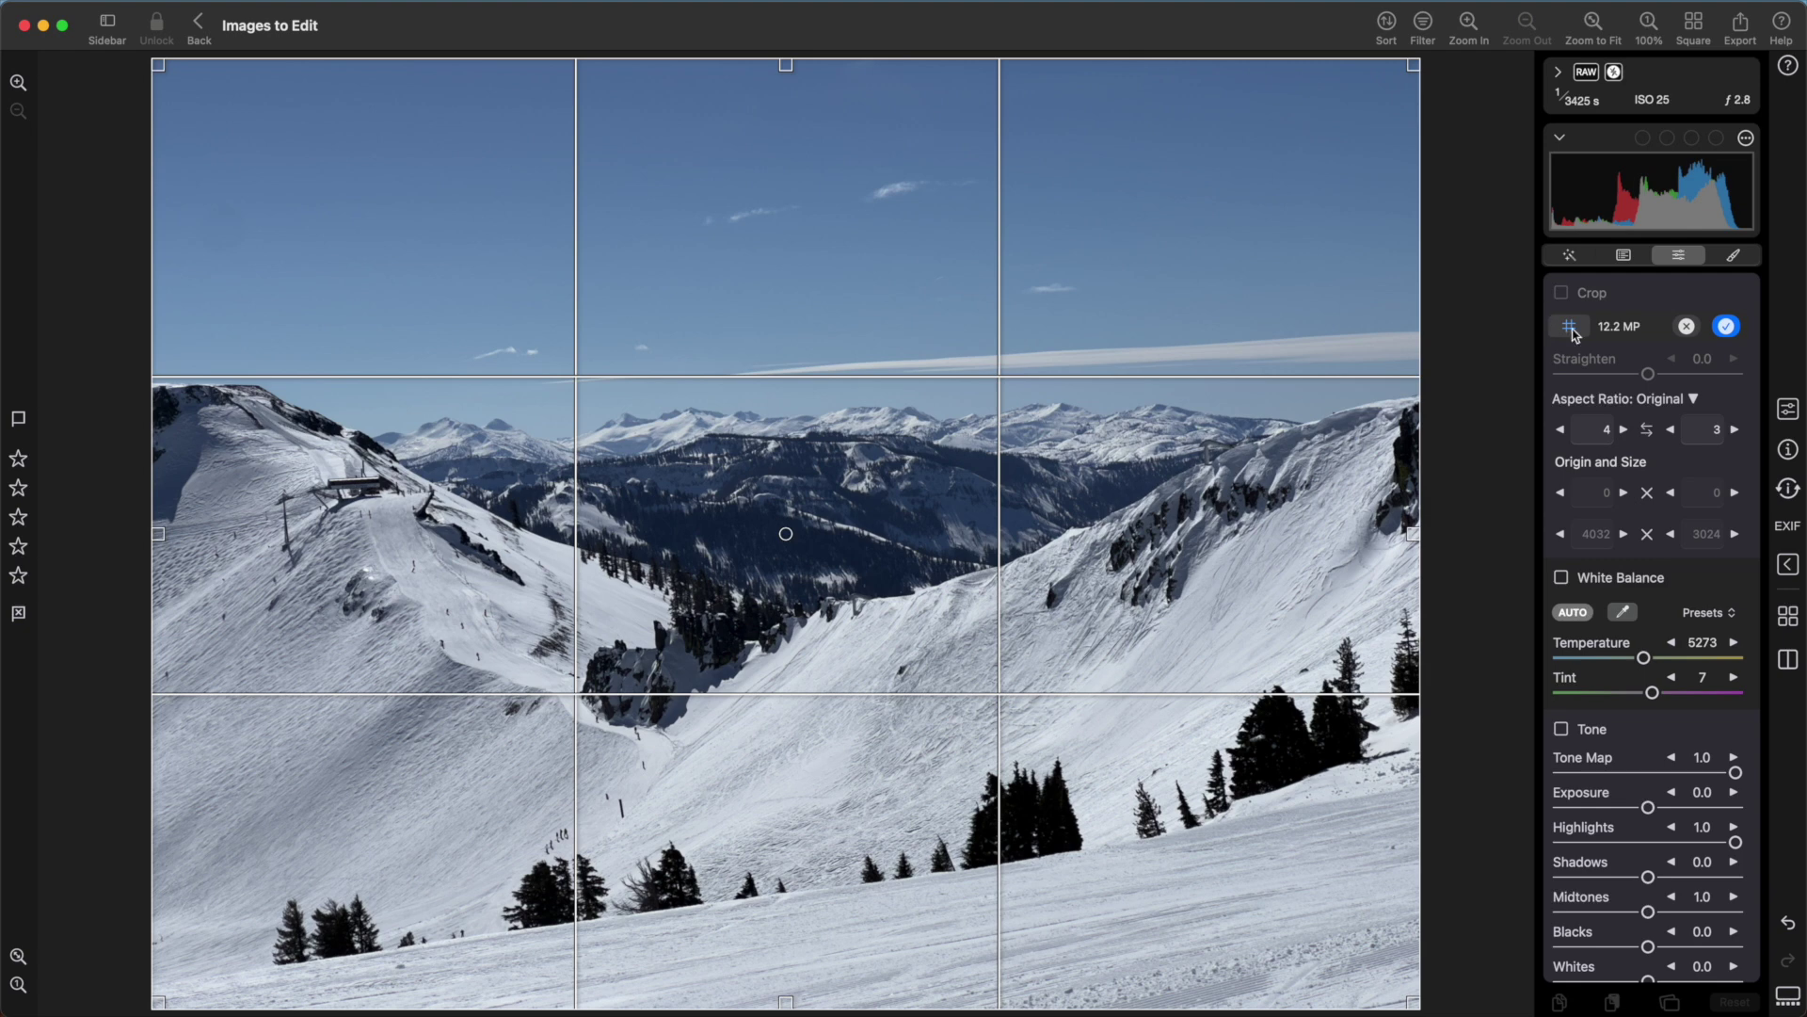
- Hide and reshow the rule-of-thirds crop grid, then bring up the White Balance presets list
{"action": "left_click", "coordinate": [1569, 328]}
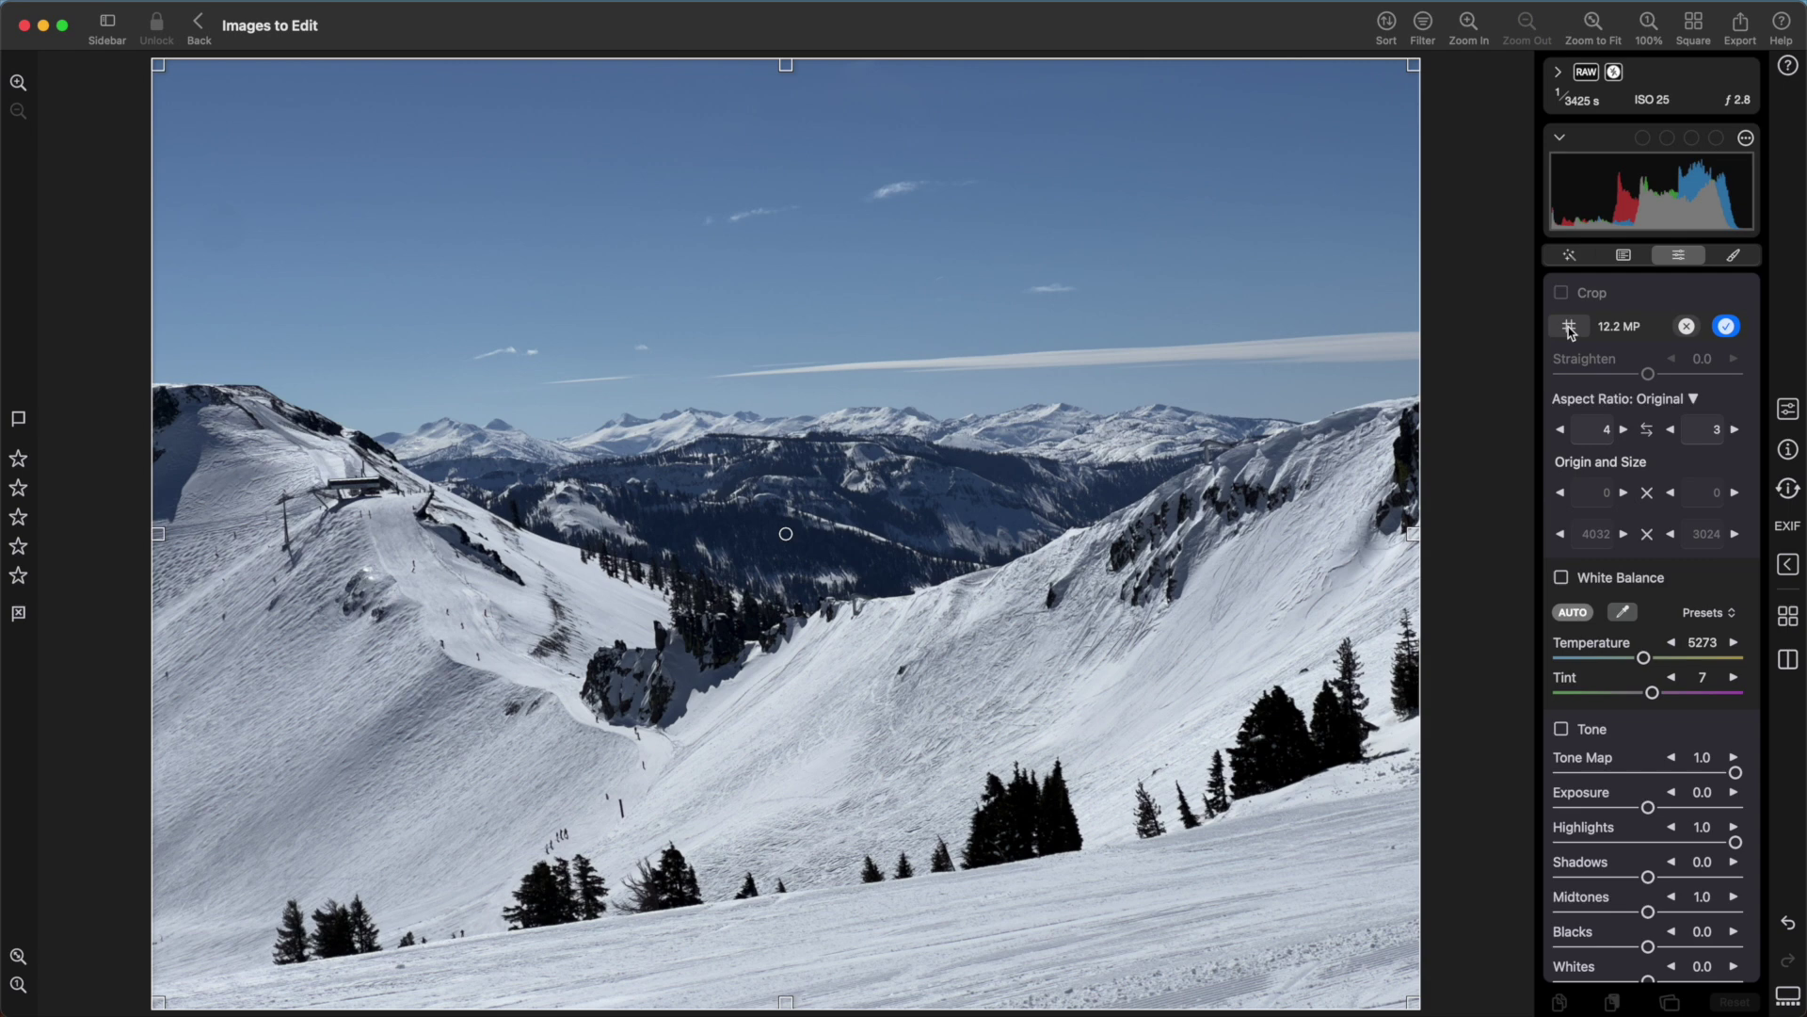
{"action": "left_click", "coordinate": [1569, 327]}
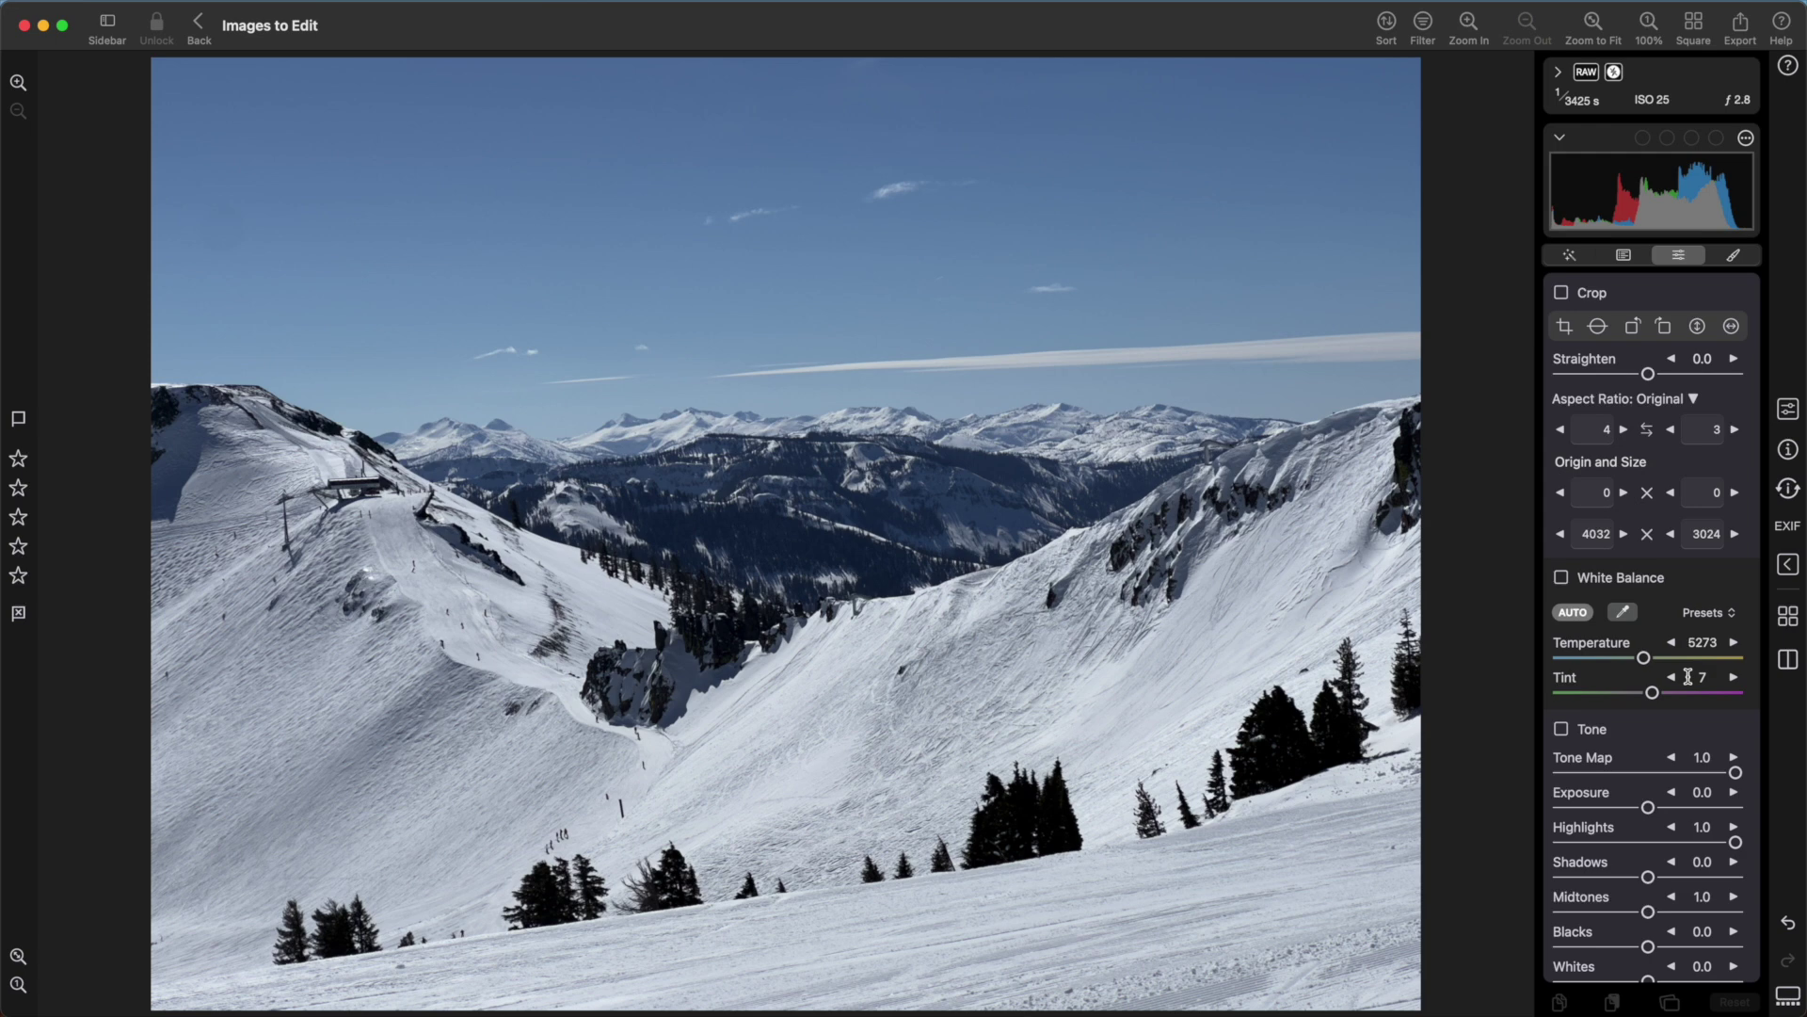
{"action": "left_click", "coordinate": [1700, 621]}
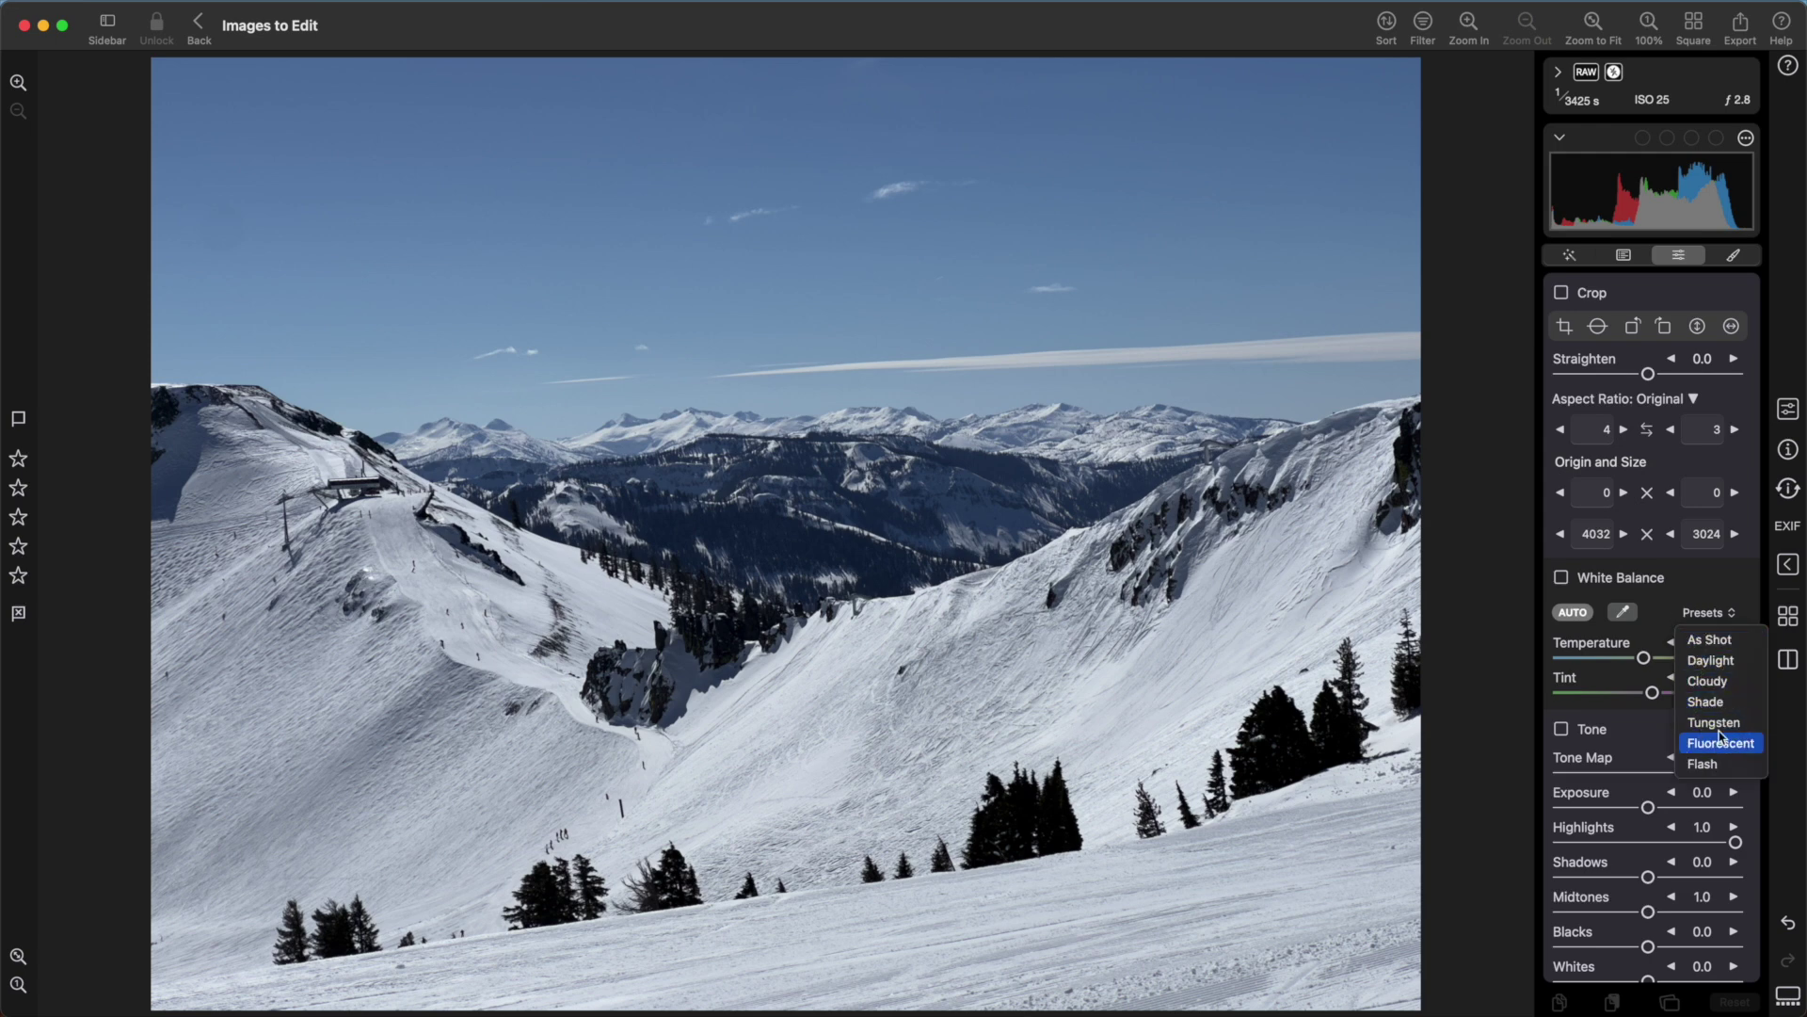
- Apply AUTO white balance, revert it, and sample a medium gray area with the eyedropper
{"action": "left_click", "coordinate": [1700, 592]}
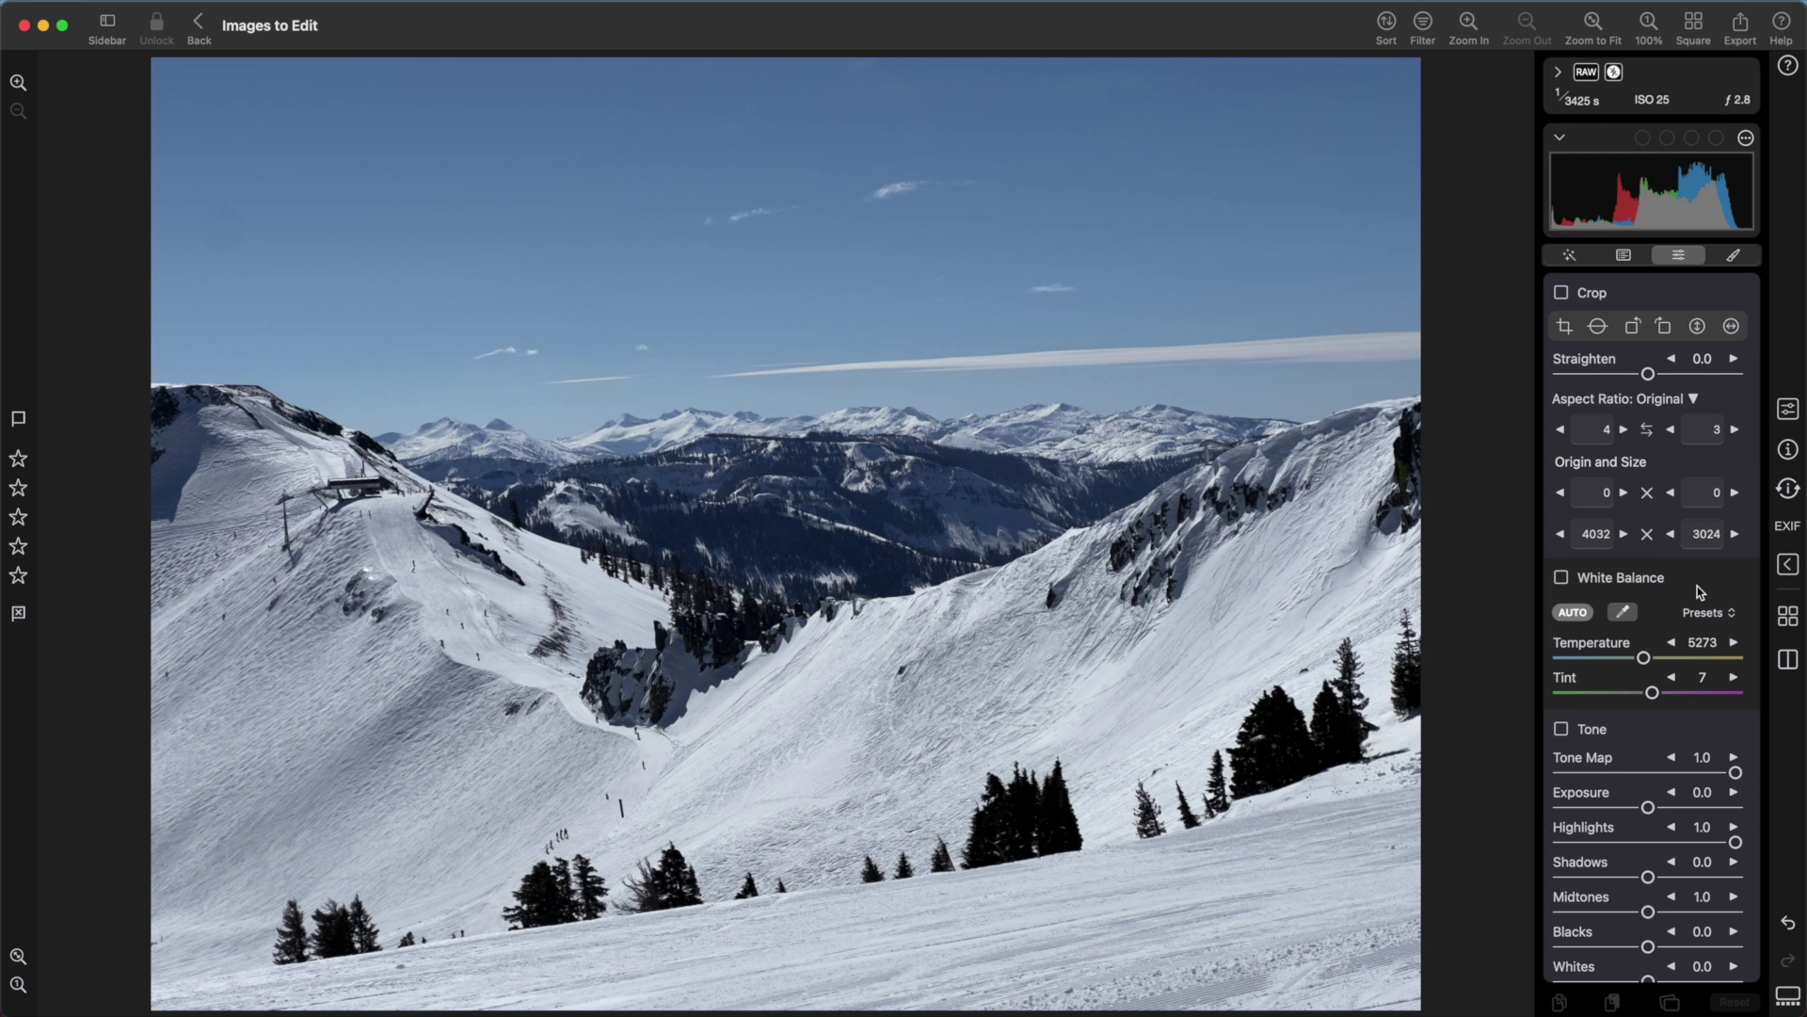
{"action": "left_click", "coordinate": [1573, 613]}
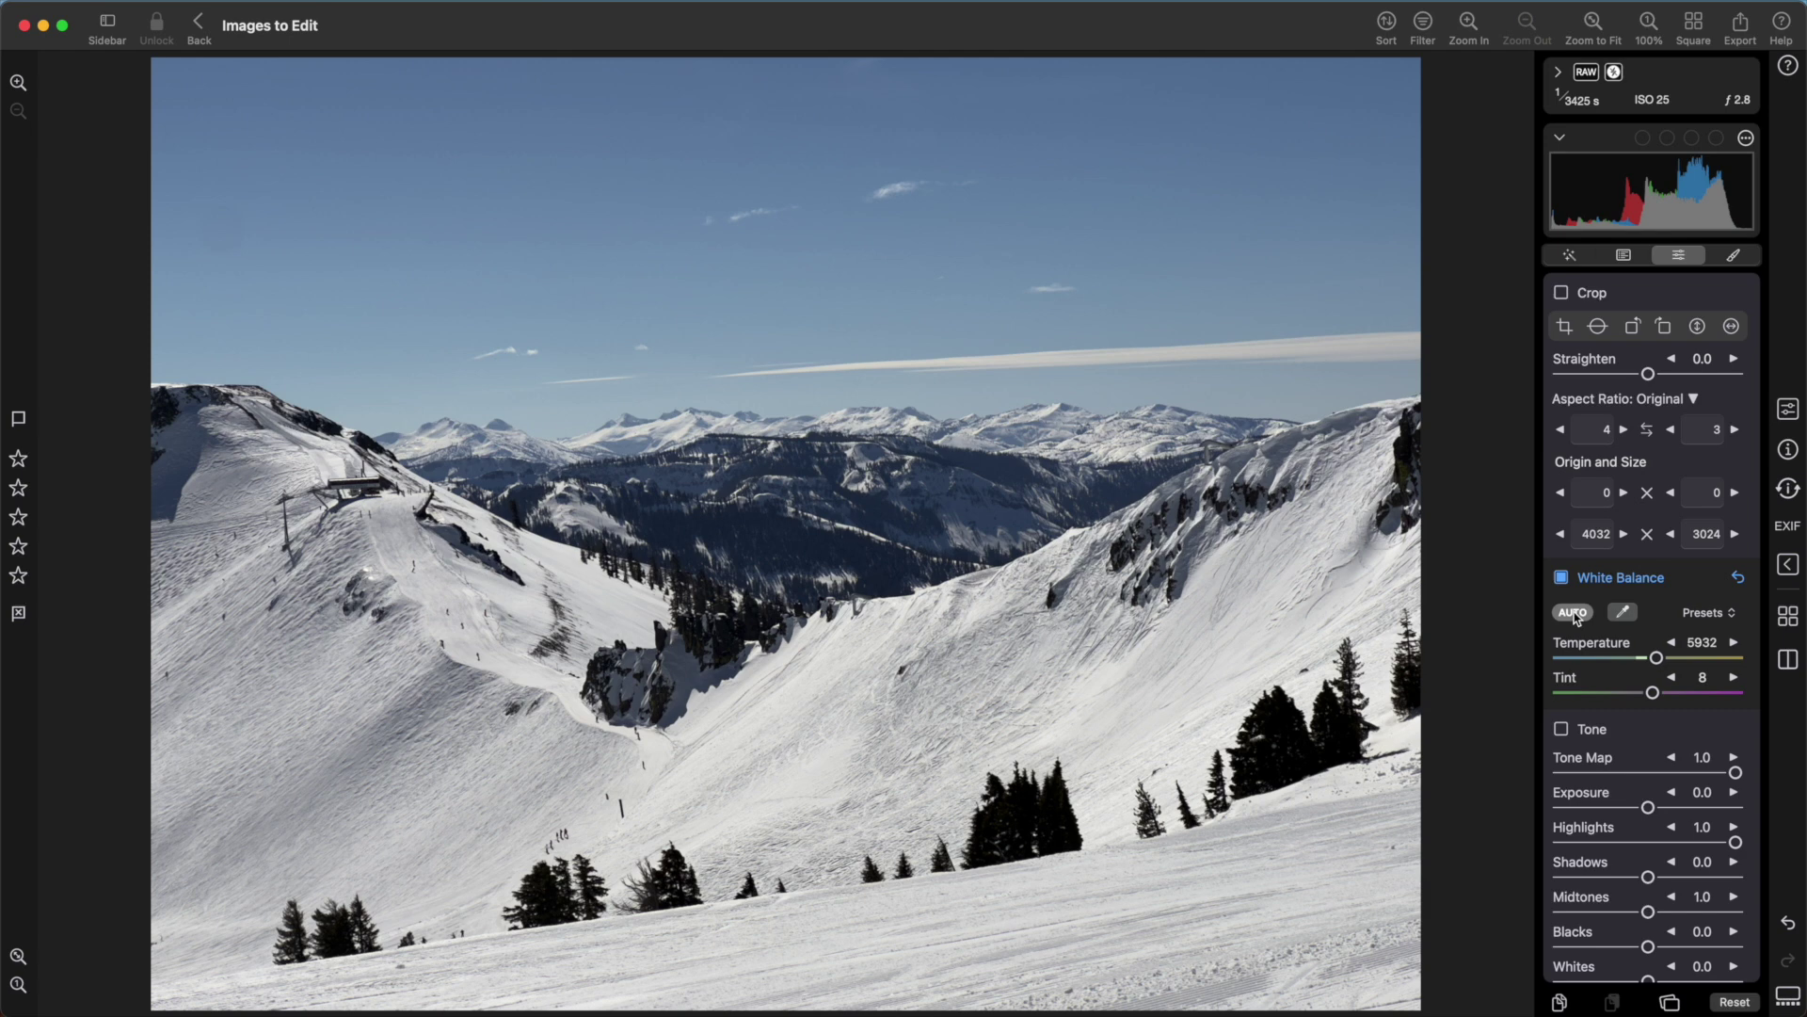
{"action": "left_click", "coordinate": [1738, 577]}
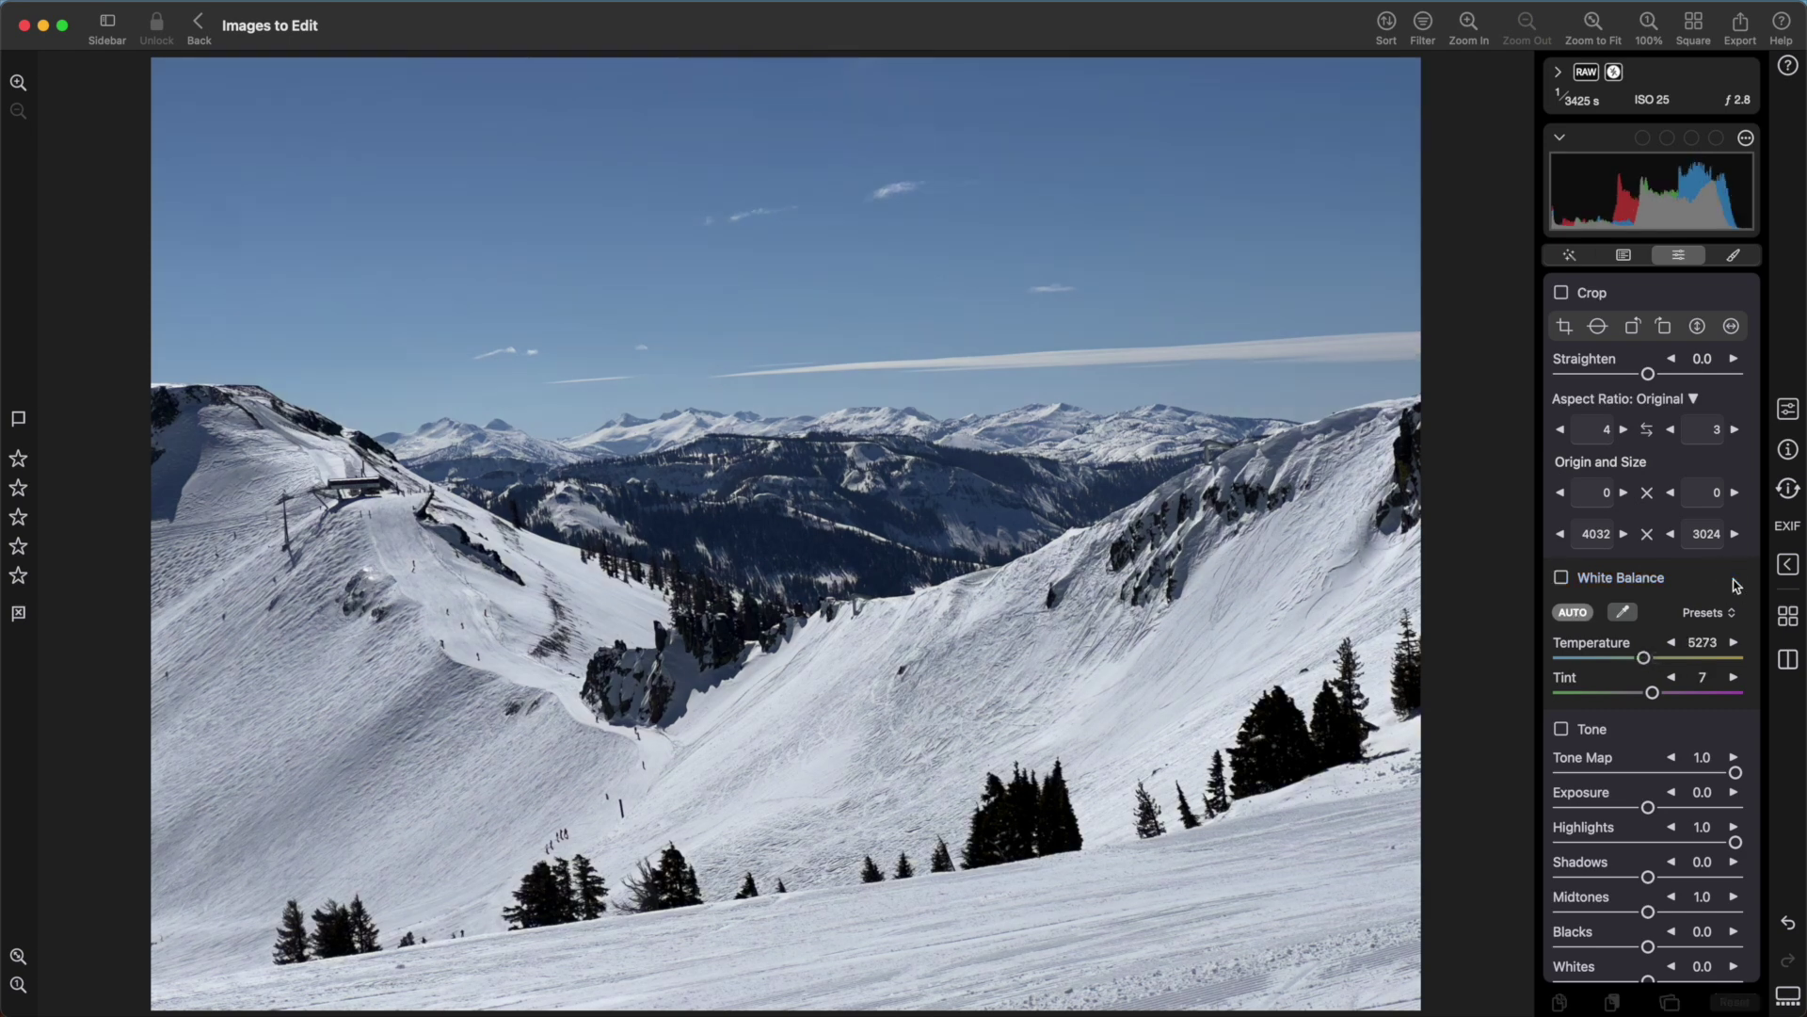
{"action": "left_click", "coordinate": [1623, 614]}
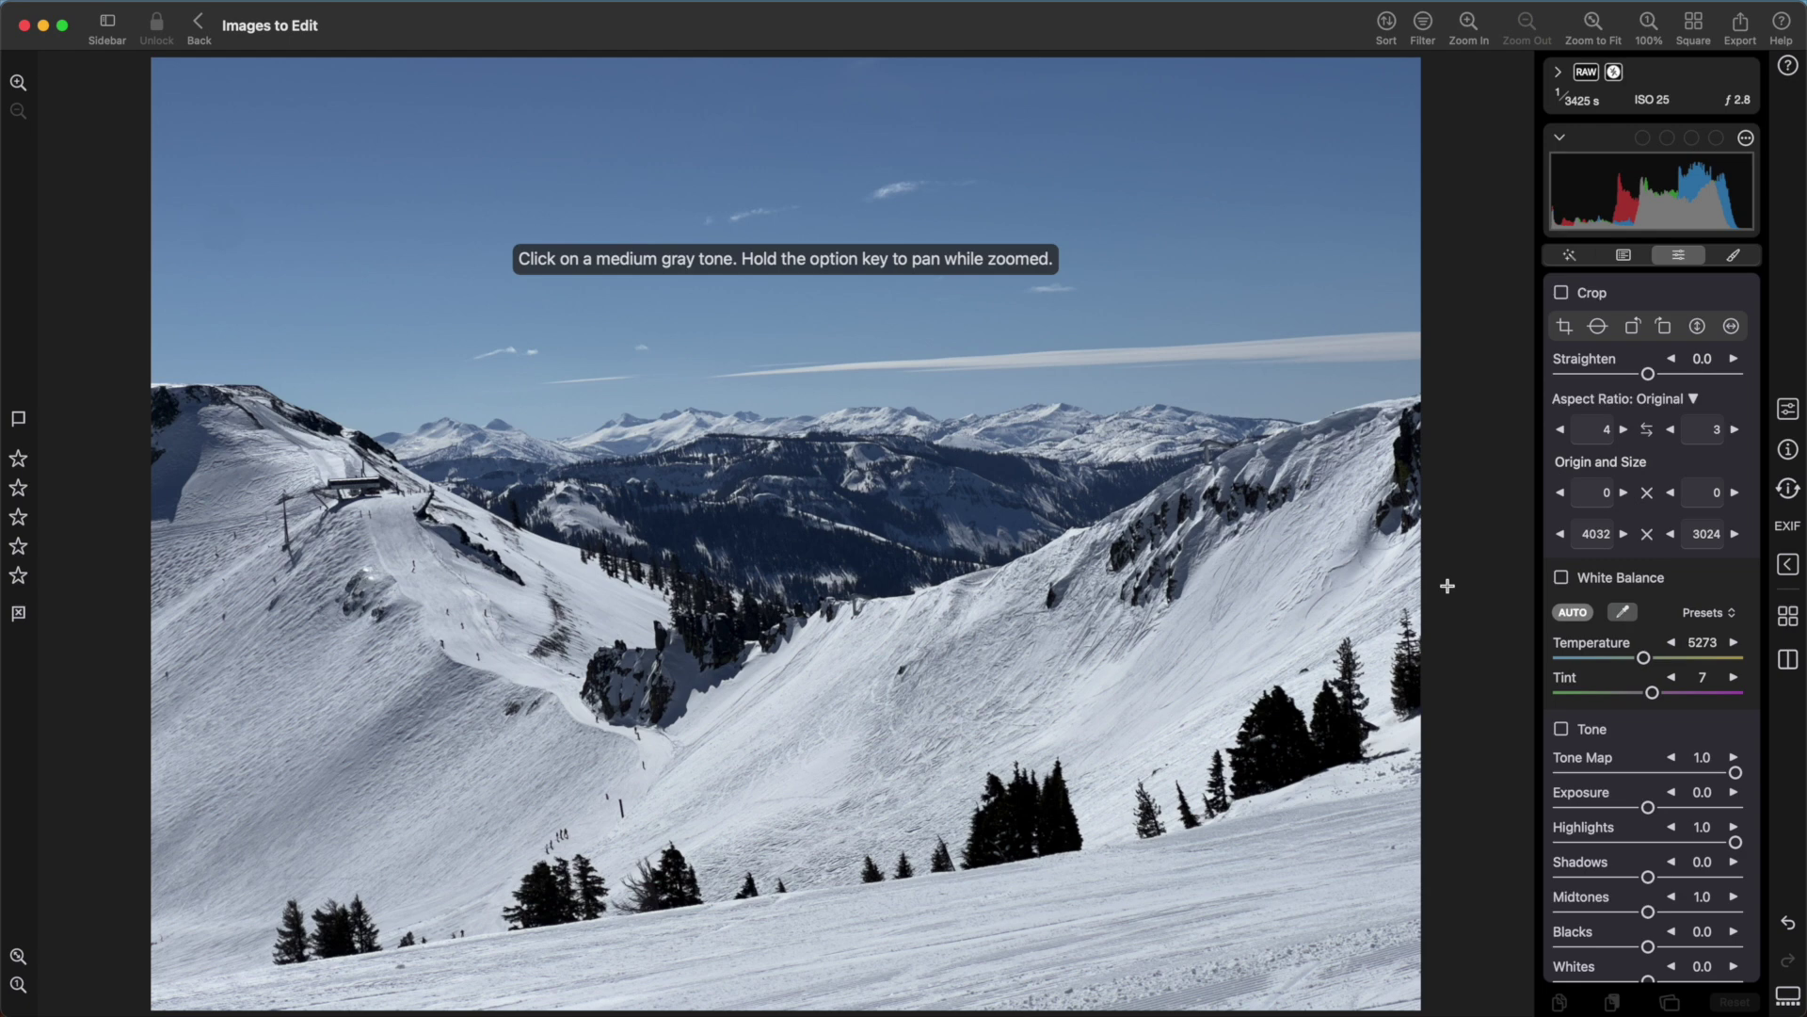
{"action": "left_click", "coordinate": [1008, 559]}
- Sample a neutral gray with the eyedropper, warming the white balance to temperature 6047
{"action": "left_click", "coordinate": [1276, 575]}
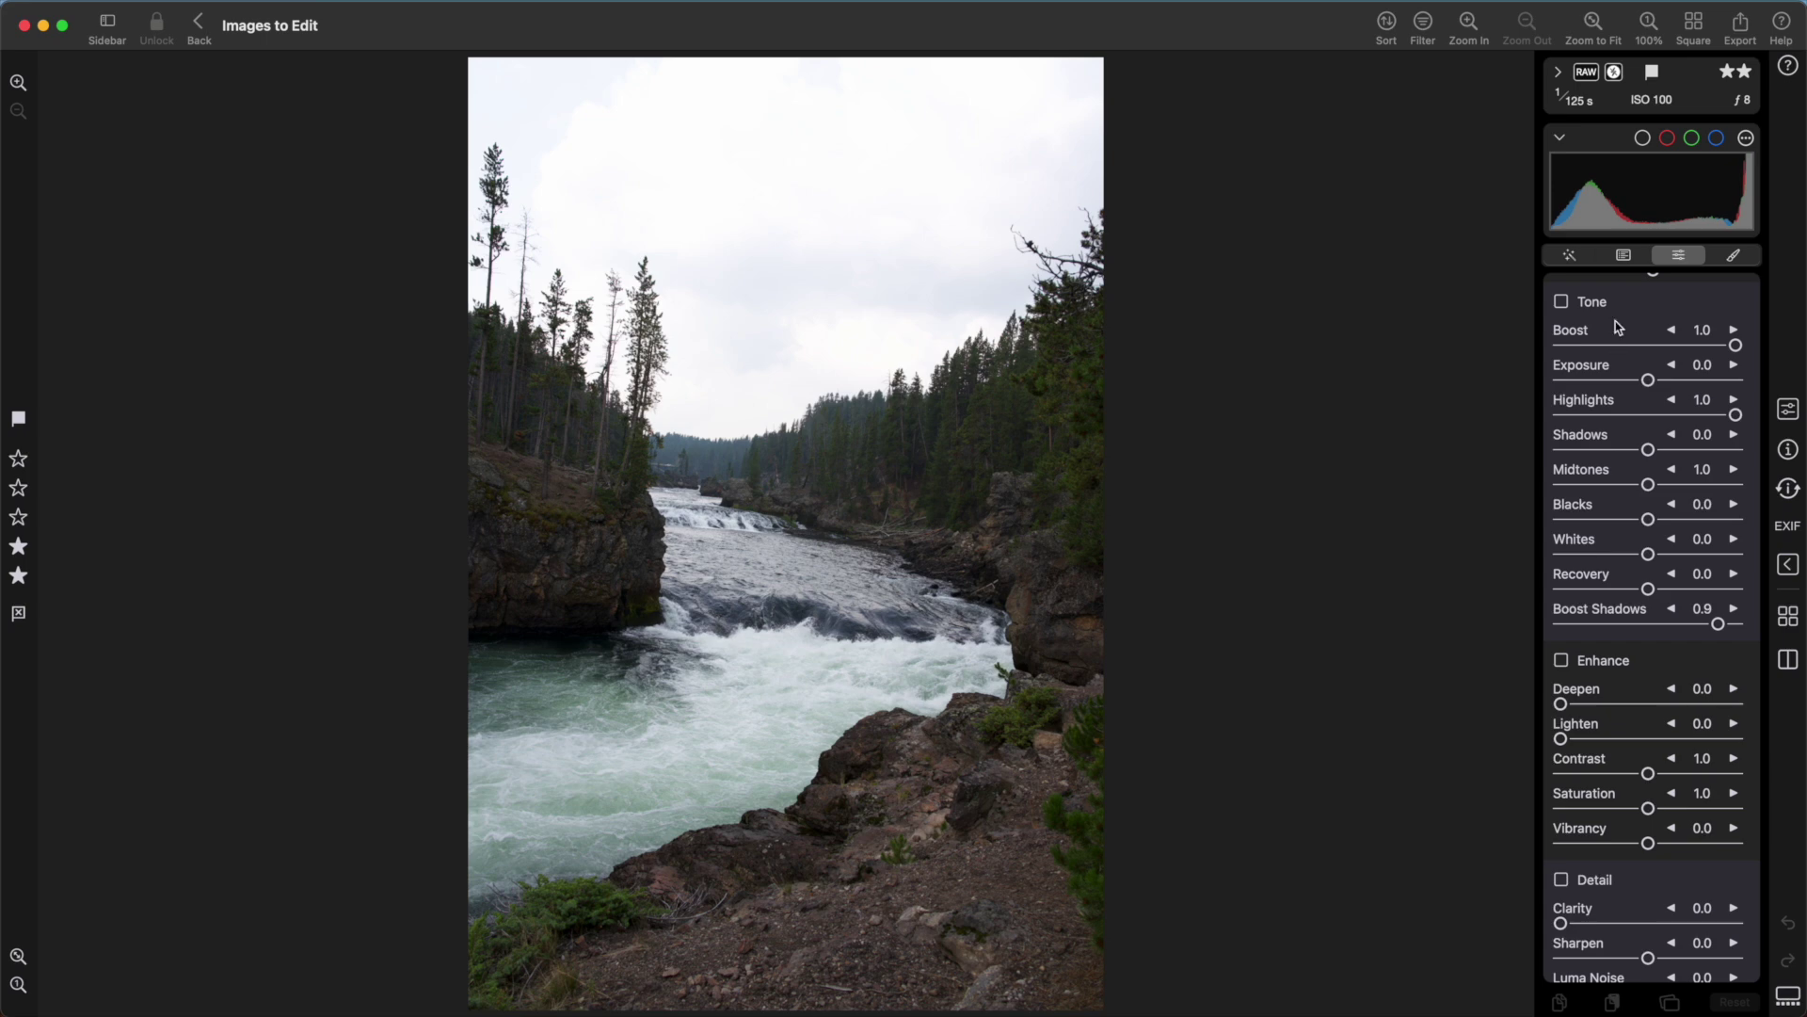
- Switch to the magic-wand tab listing Auto Enhance, Recover Highlights, Spot/Wire Removal and Clone
{"action": "left_click", "coordinate": [1570, 257]}
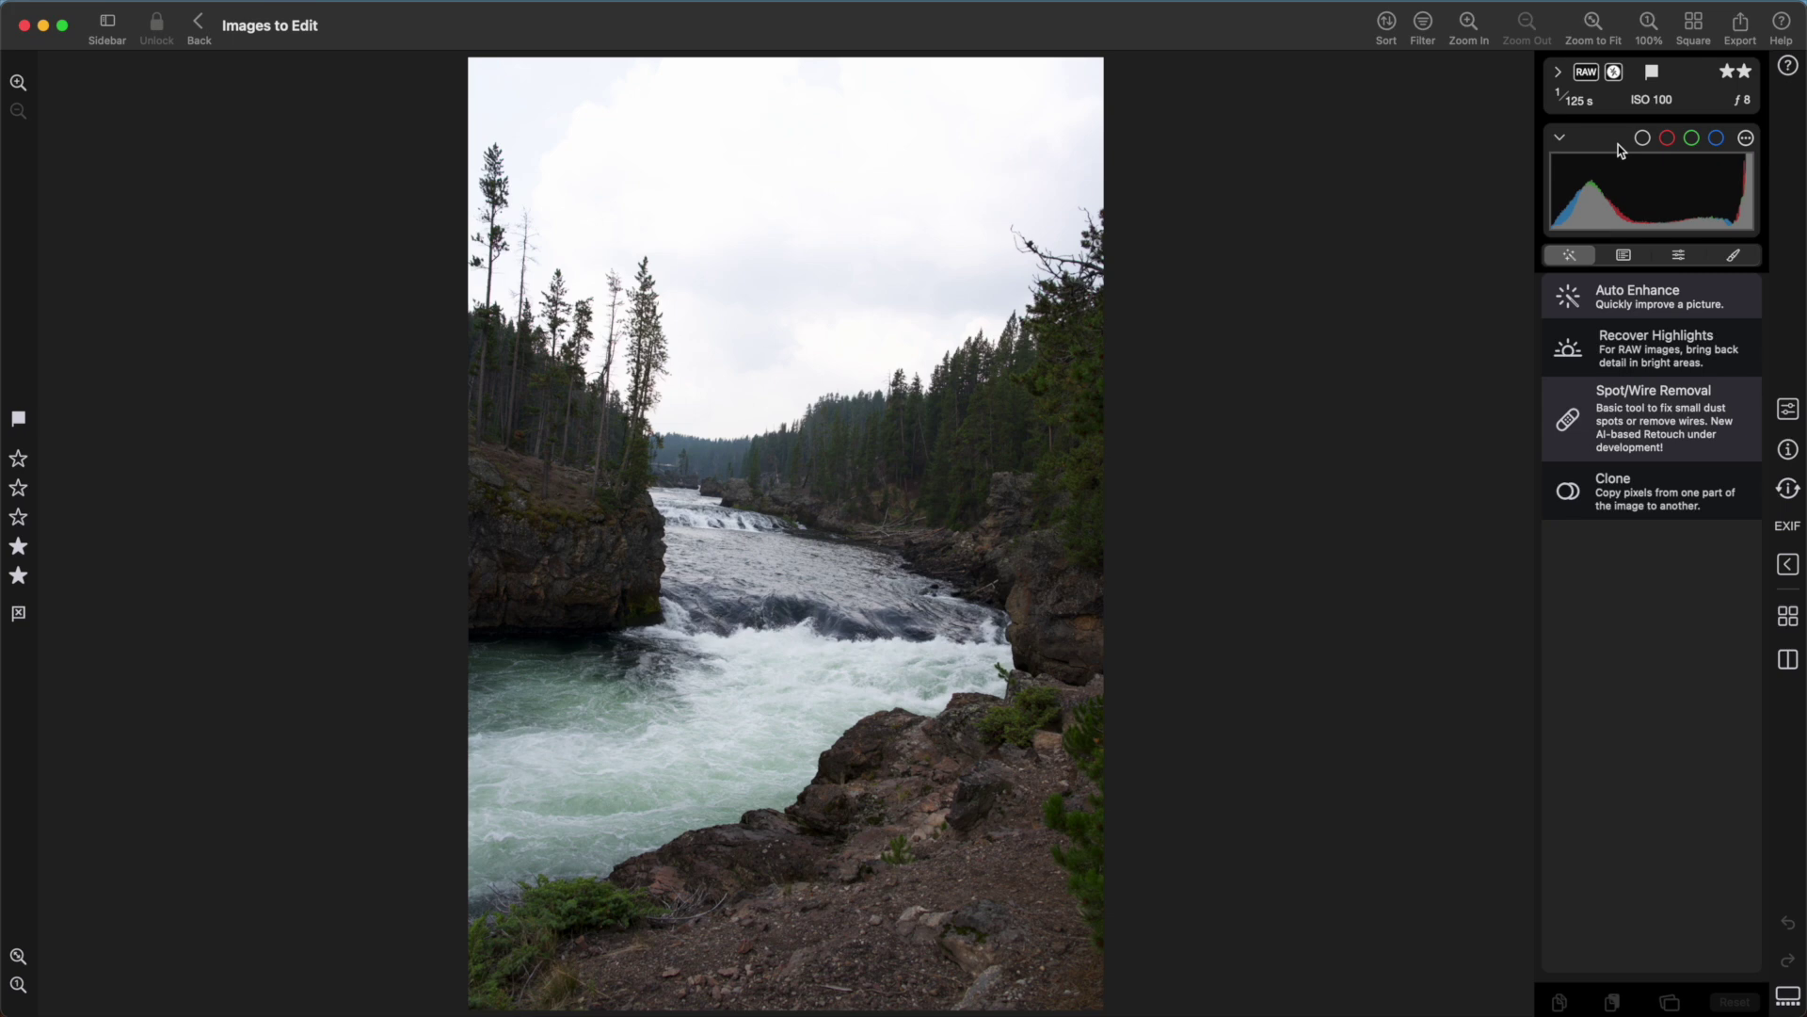
- Turn on the highlight clipping indicator and open the Recover Highlights tool
{"action": "left_click", "coordinate": [1643, 138]}
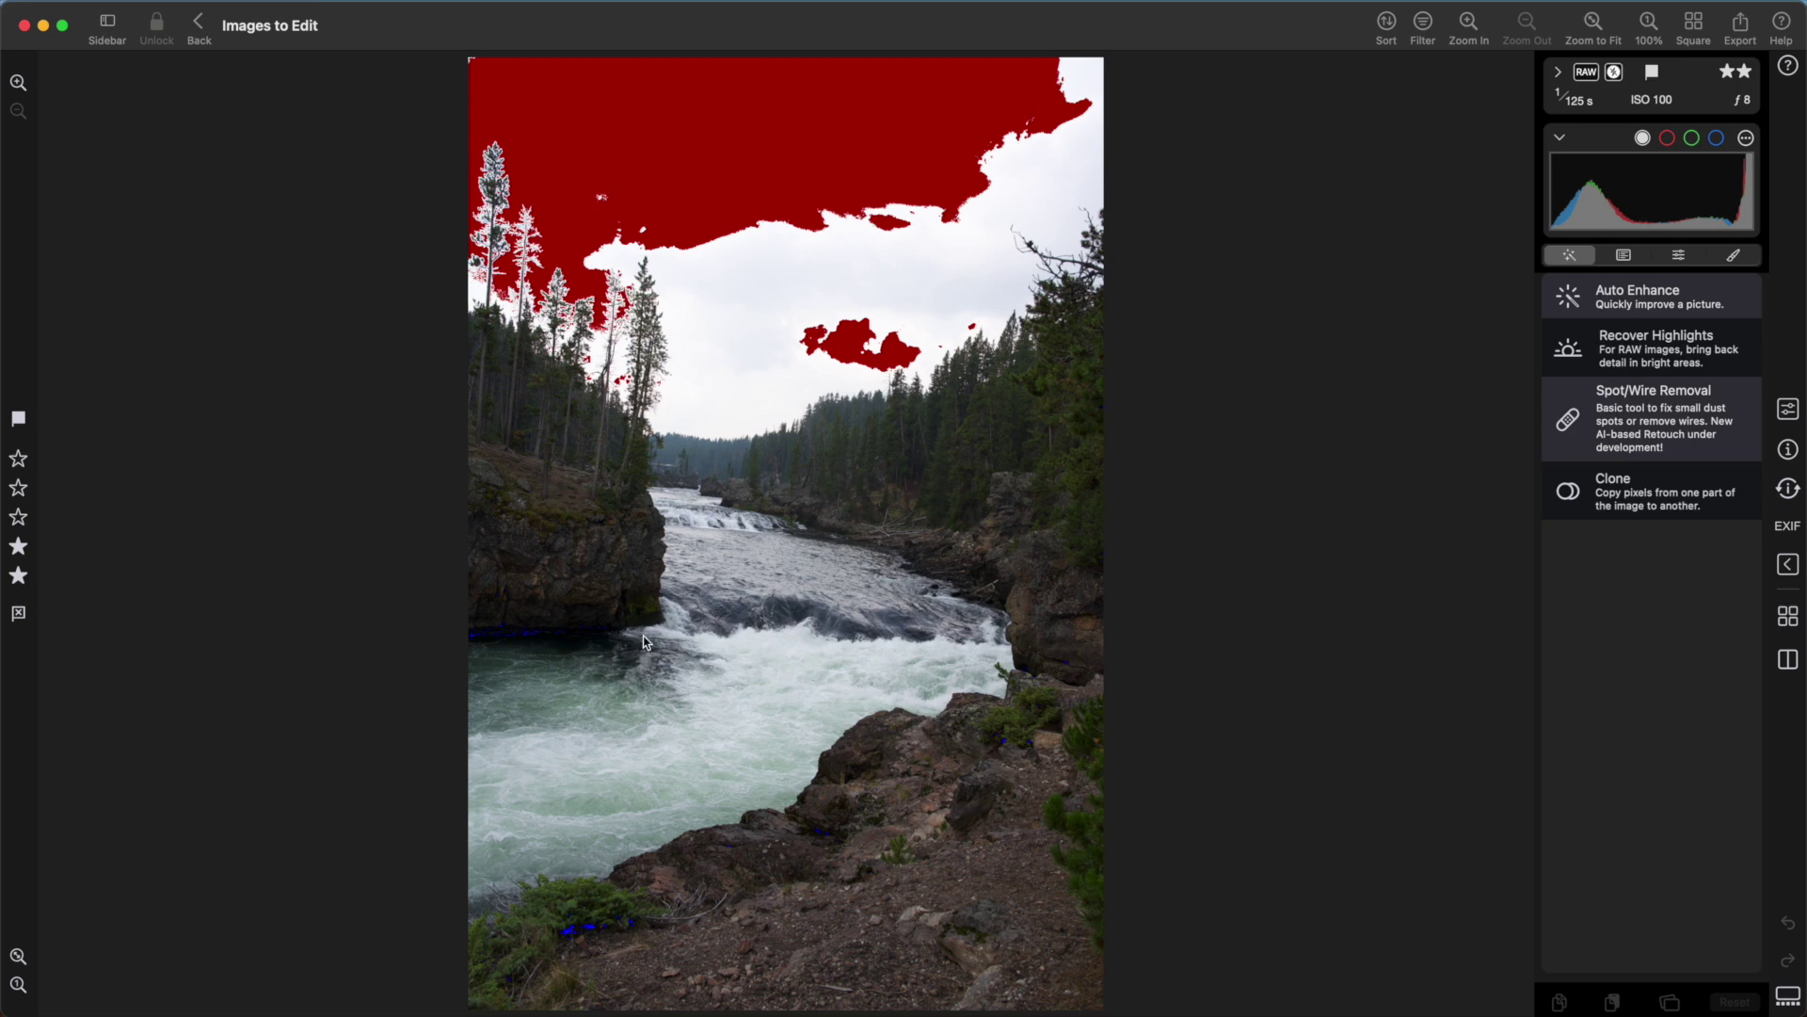
{"action": "left_click", "coordinate": [1620, 356]}
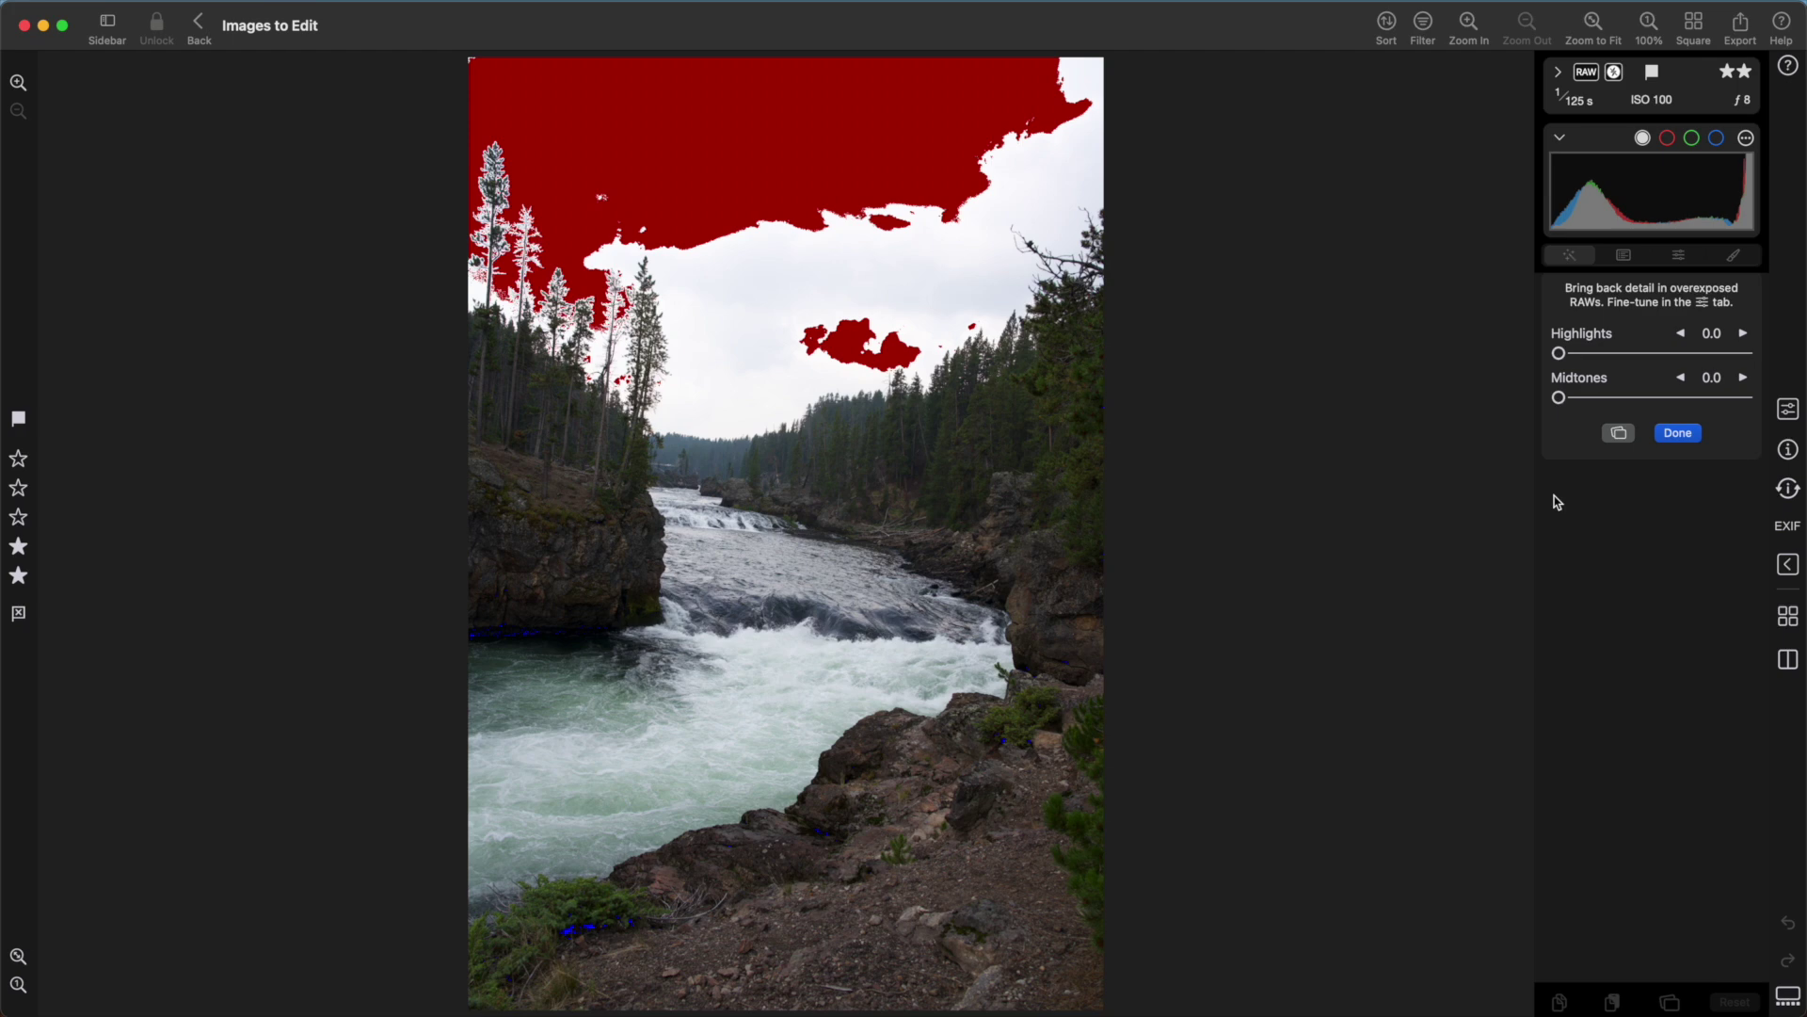
- Set Recover Highlights to Highlights 64.96 and Midtones 57.47
{"action": "left_click", "coordinate": [1560, 354]}
{"action": "mouse_move", "coordinate": [1560, 354]}
{"action": "left_mouse_down"}
{"action": "mouse_move", "coordinate": [1666, 355]}
{"action": "mouse_move", "coordinate": [1554, 360]}
{"action": "left_mouse_up"}
{"action": "left_click_drag", "start_coordinate": [1559, 356], "coordinate": [1683, 357]}
{"action": "left_click", "coordinate": [1638, 354]}
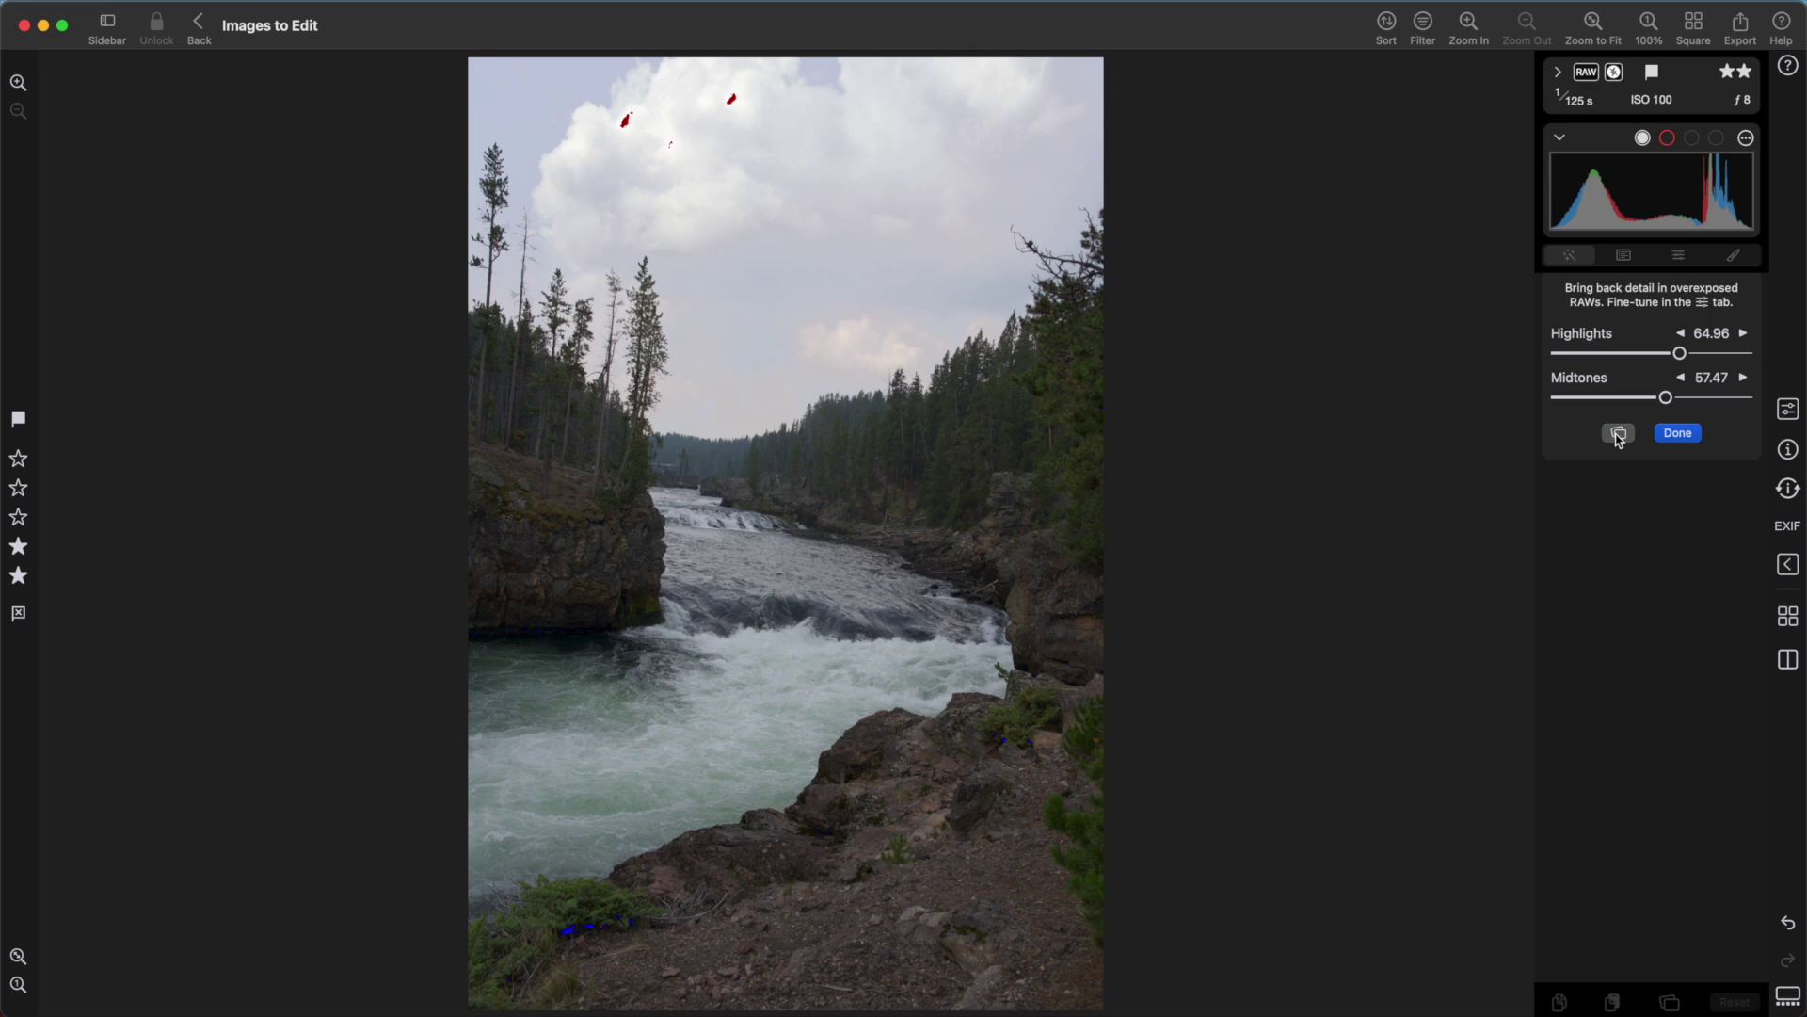
- Hide the clipping warning overlay and compare the recovered highlights against the original photo
{"action": "left_click_drag", "start_coordinate": [1618, 440], "coordinate": [1618, 444]}
{"action": "left_click", "coordinate": [1643, 141]}
{"action": "left_click", "coordinate": [1619, 434]}
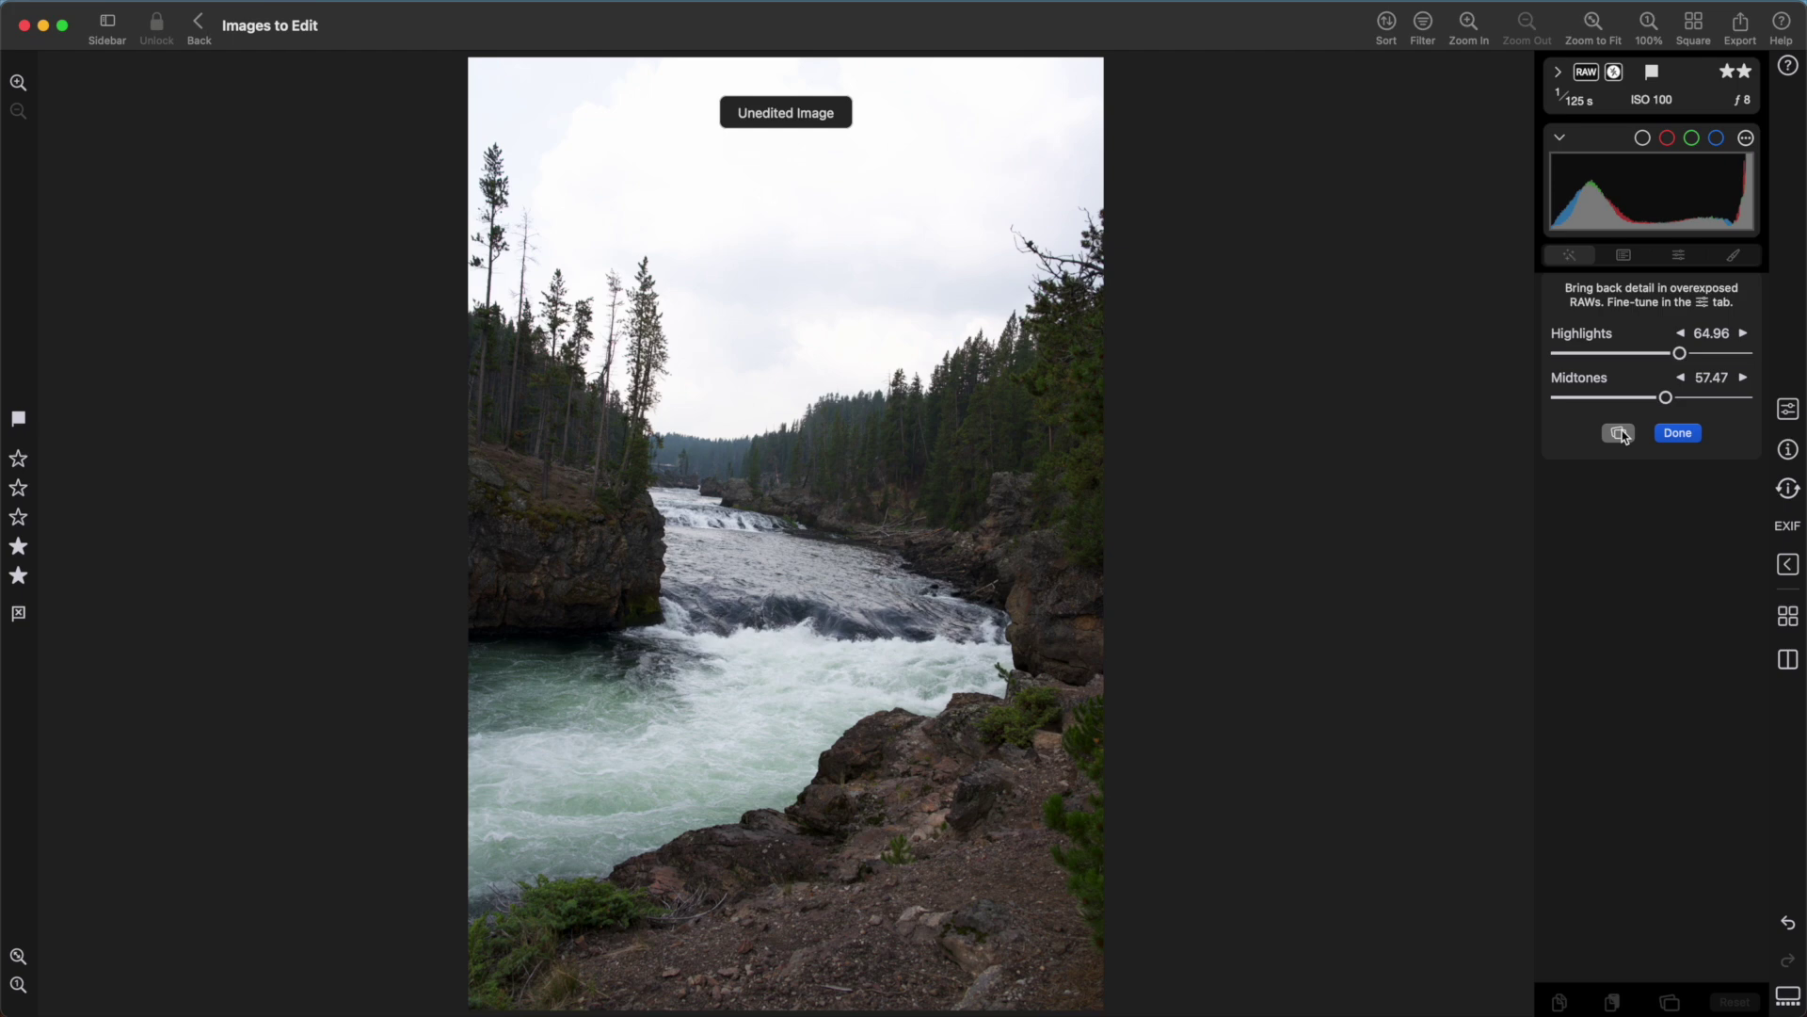
{"action": "left_click", "coordinate": [1619, 434]}
{"action": "left_click", "coordinate": [1619, 434]}
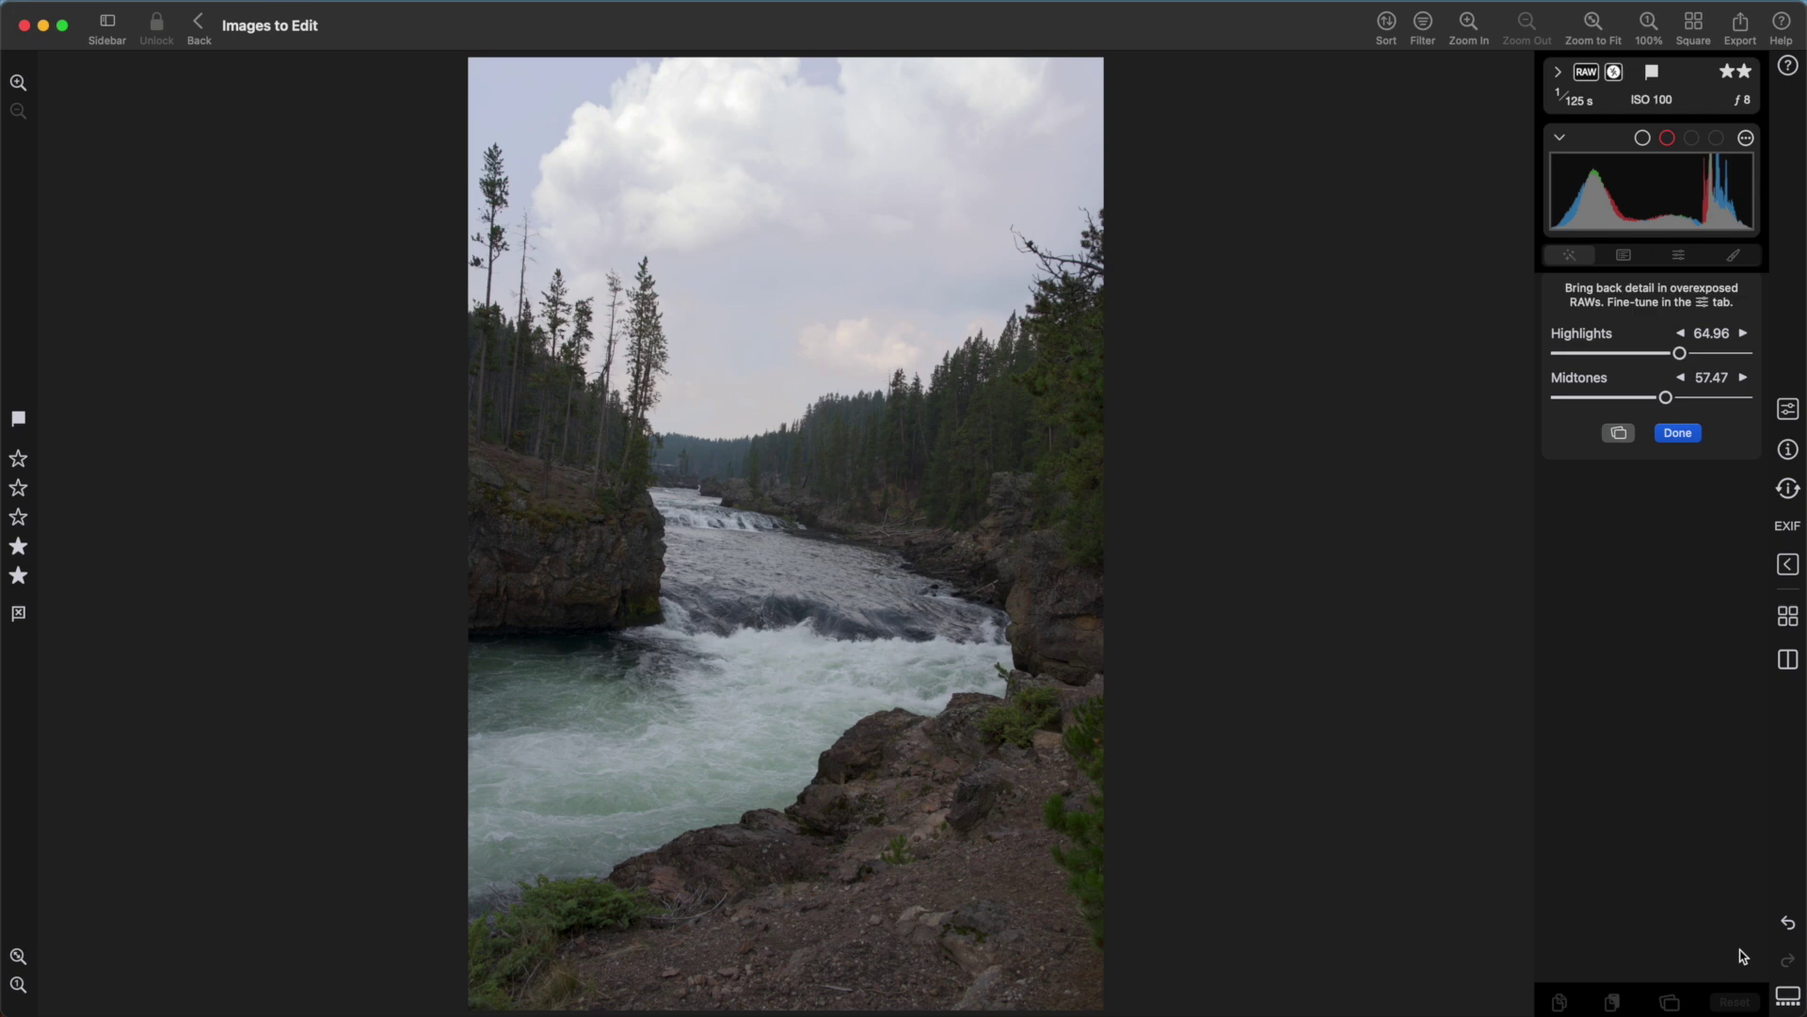
- Undo and redo the highlights change, then commit Recover Highlights at 64.96
{"action": "left_click", "coordinate": [1791, 925]}
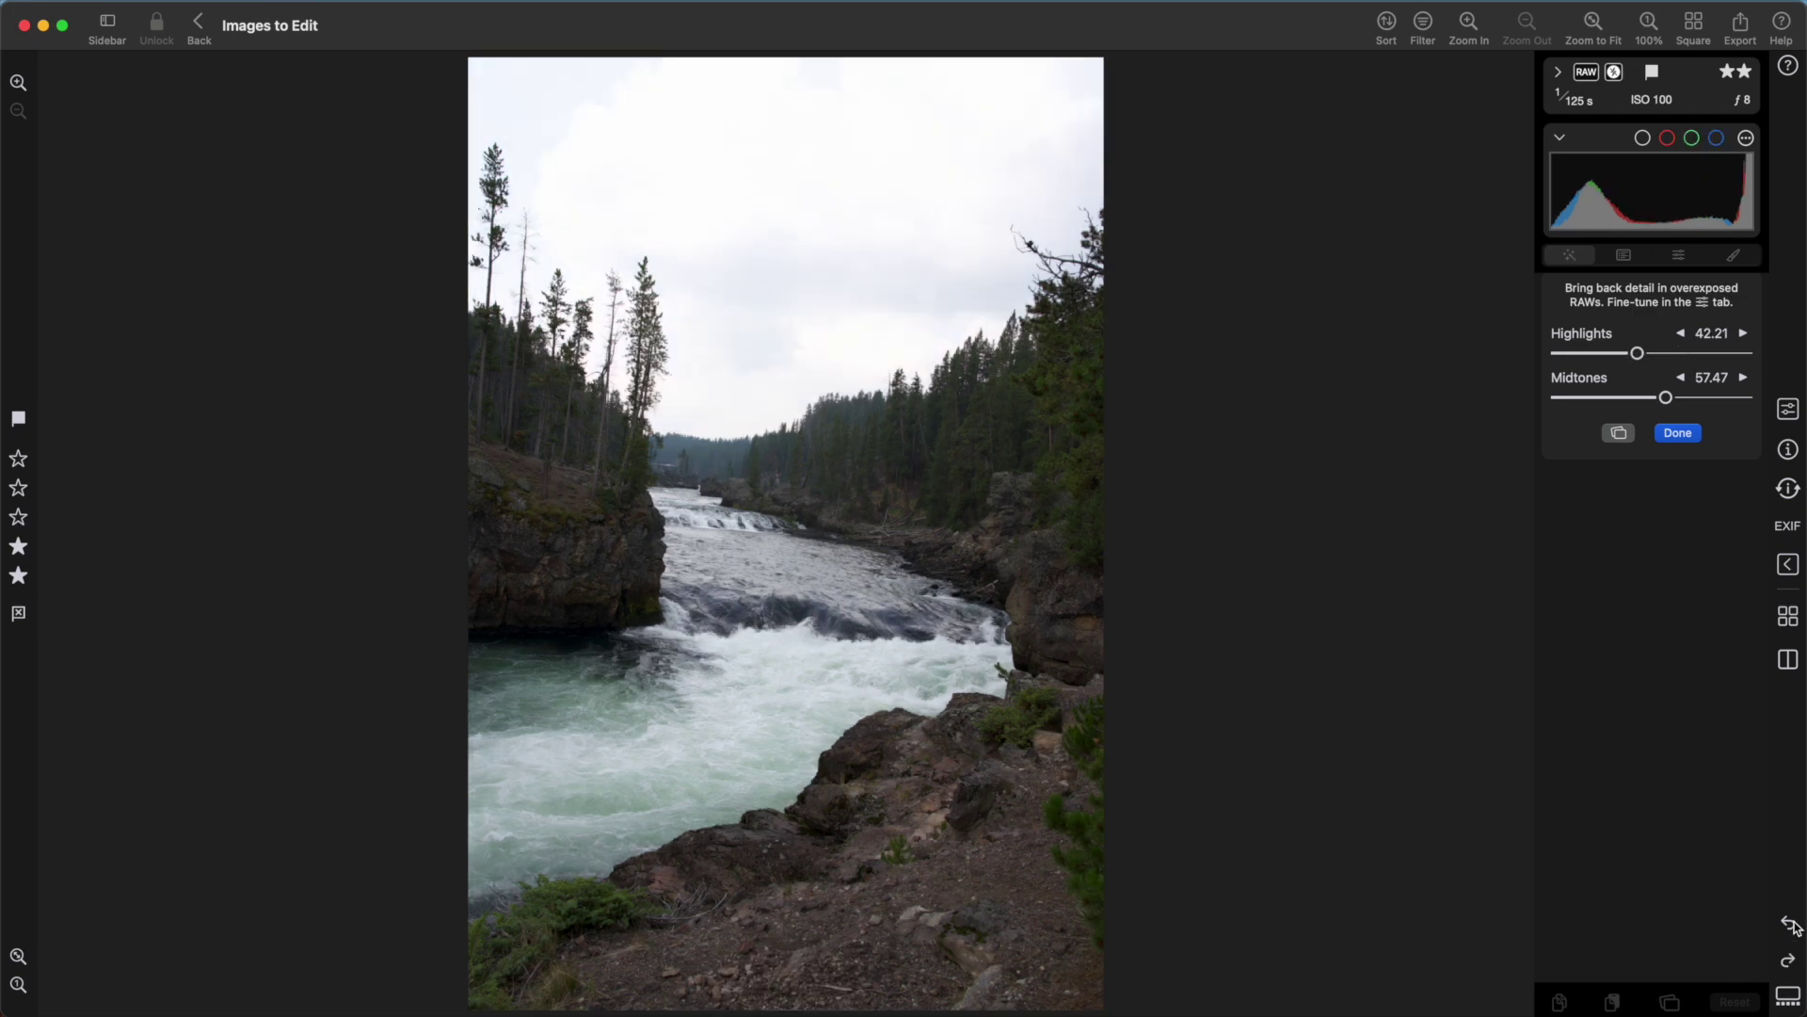
{"action": "left_click", "coordinate": [1791, 964]}
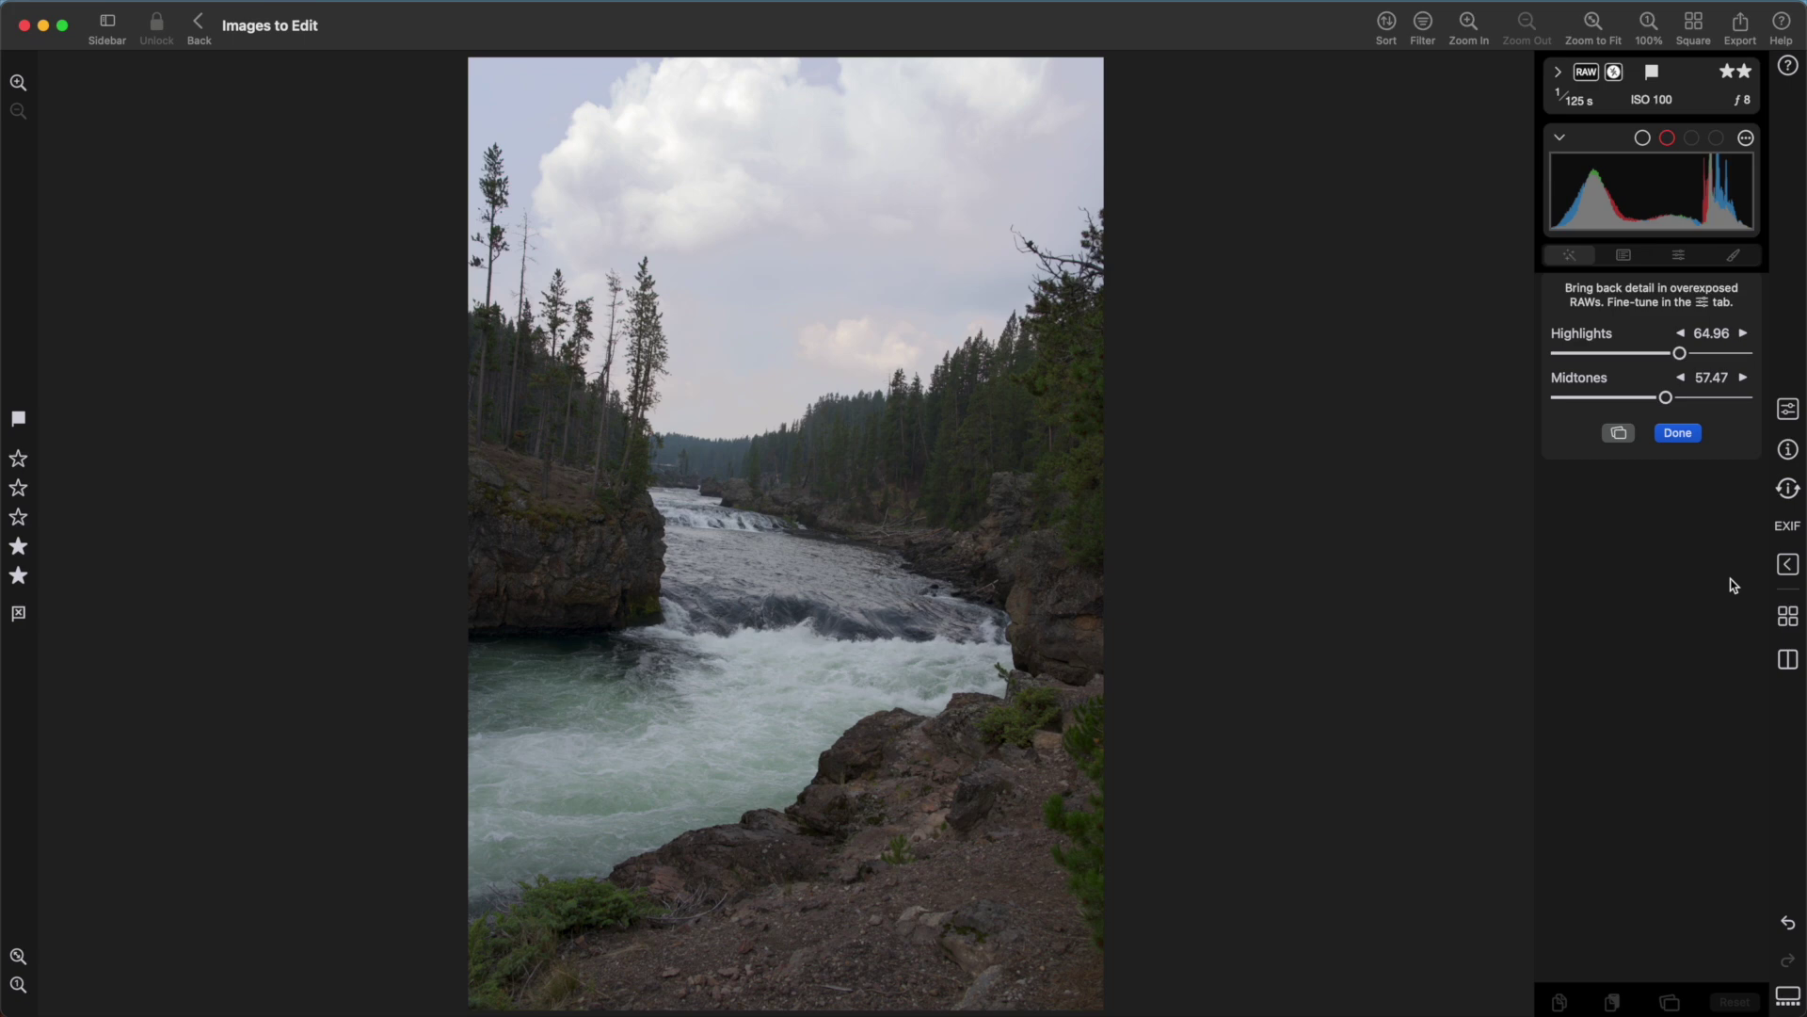
{"action": "left_click", "coordinate": [1678, 433]}
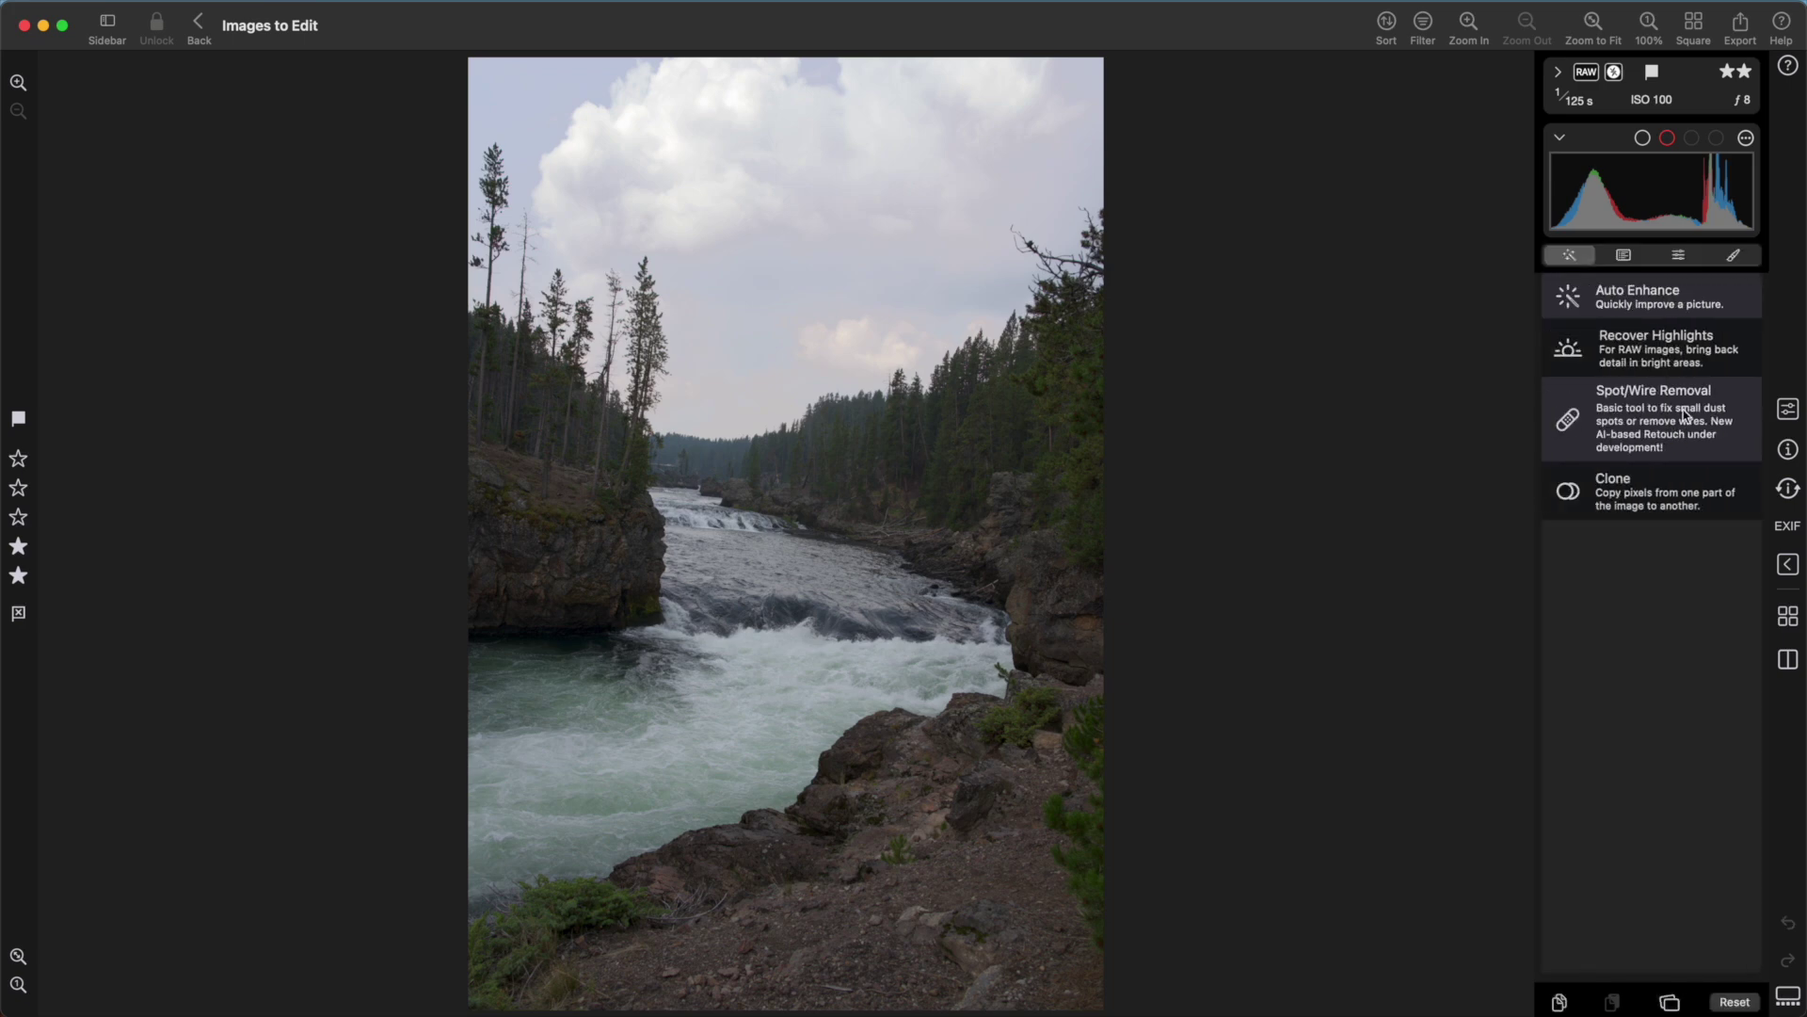
- Return to the adjustment sliders and scroll up to the Crop section to read the Tone values
{"action": "left_click", "coordinate": [1678, 255]}
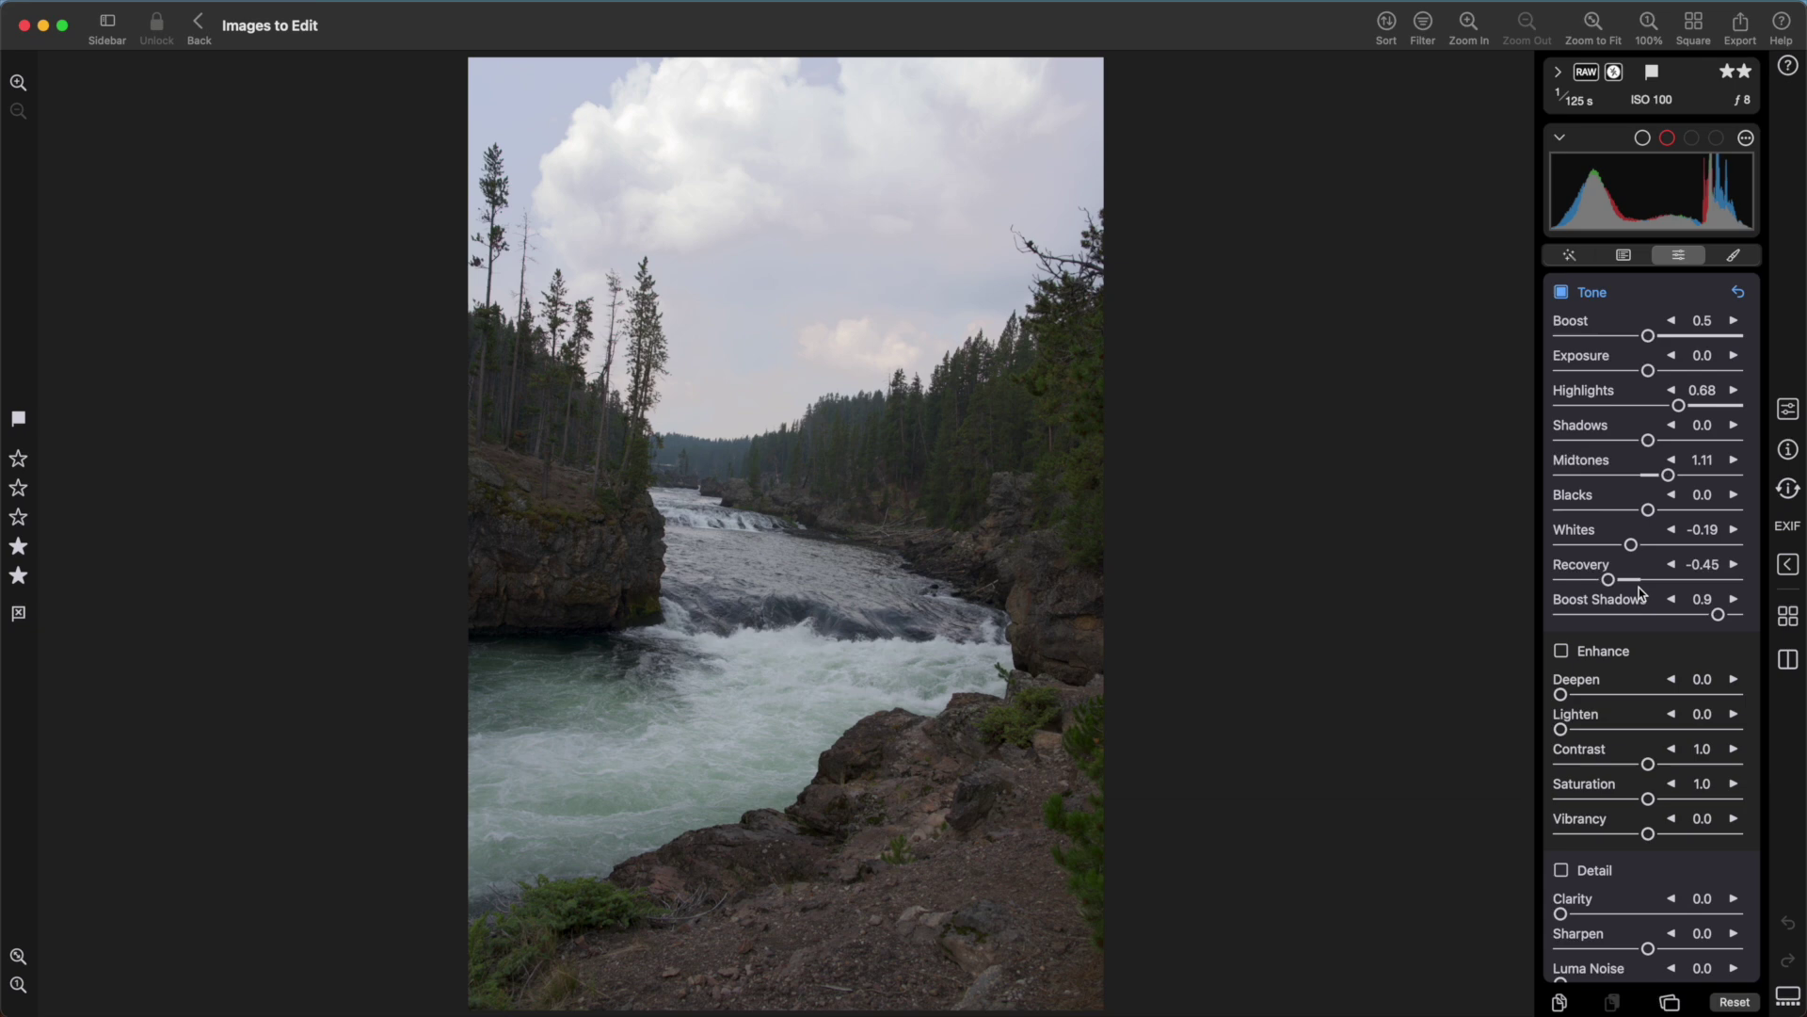
{"action": "scroll", "coordinate": [1638, 591], "scroll_direction": "up", "scroll_amount": 10}
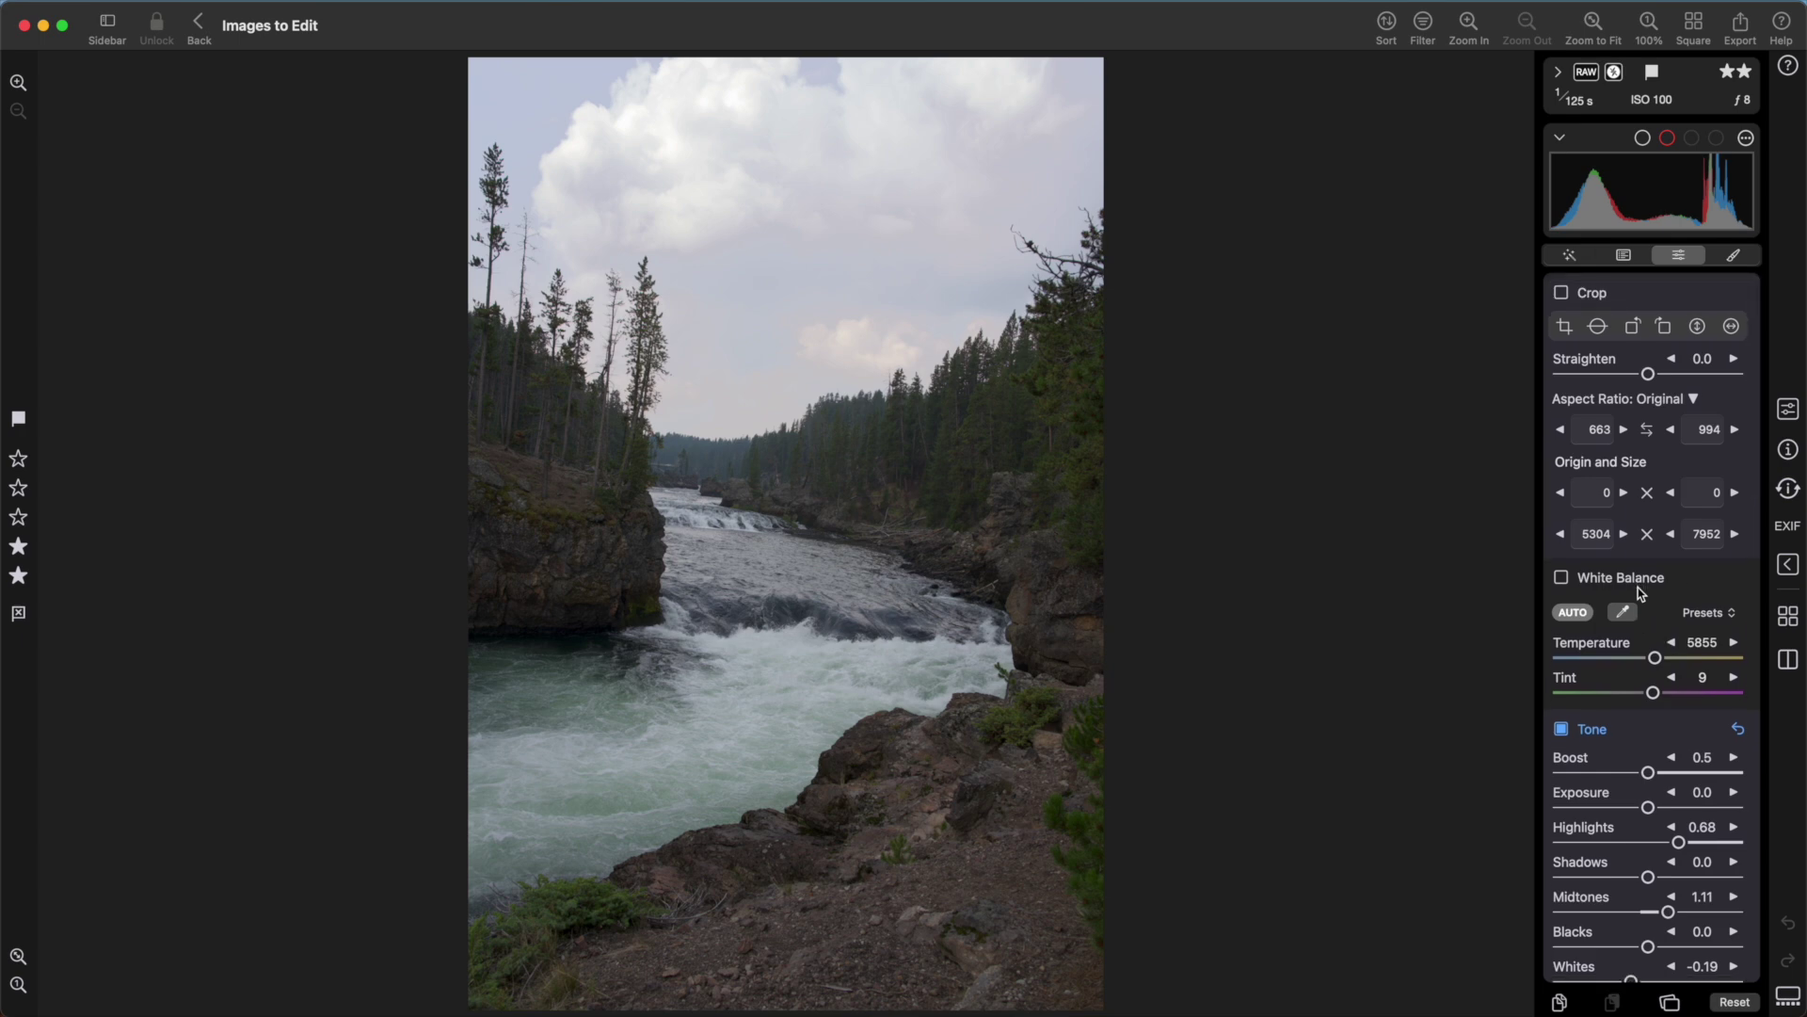
- Straighten the river photo by 1.71° using a level line drawn along the rapids
{"action": "left_click", "coordinate": [1598, 326]}
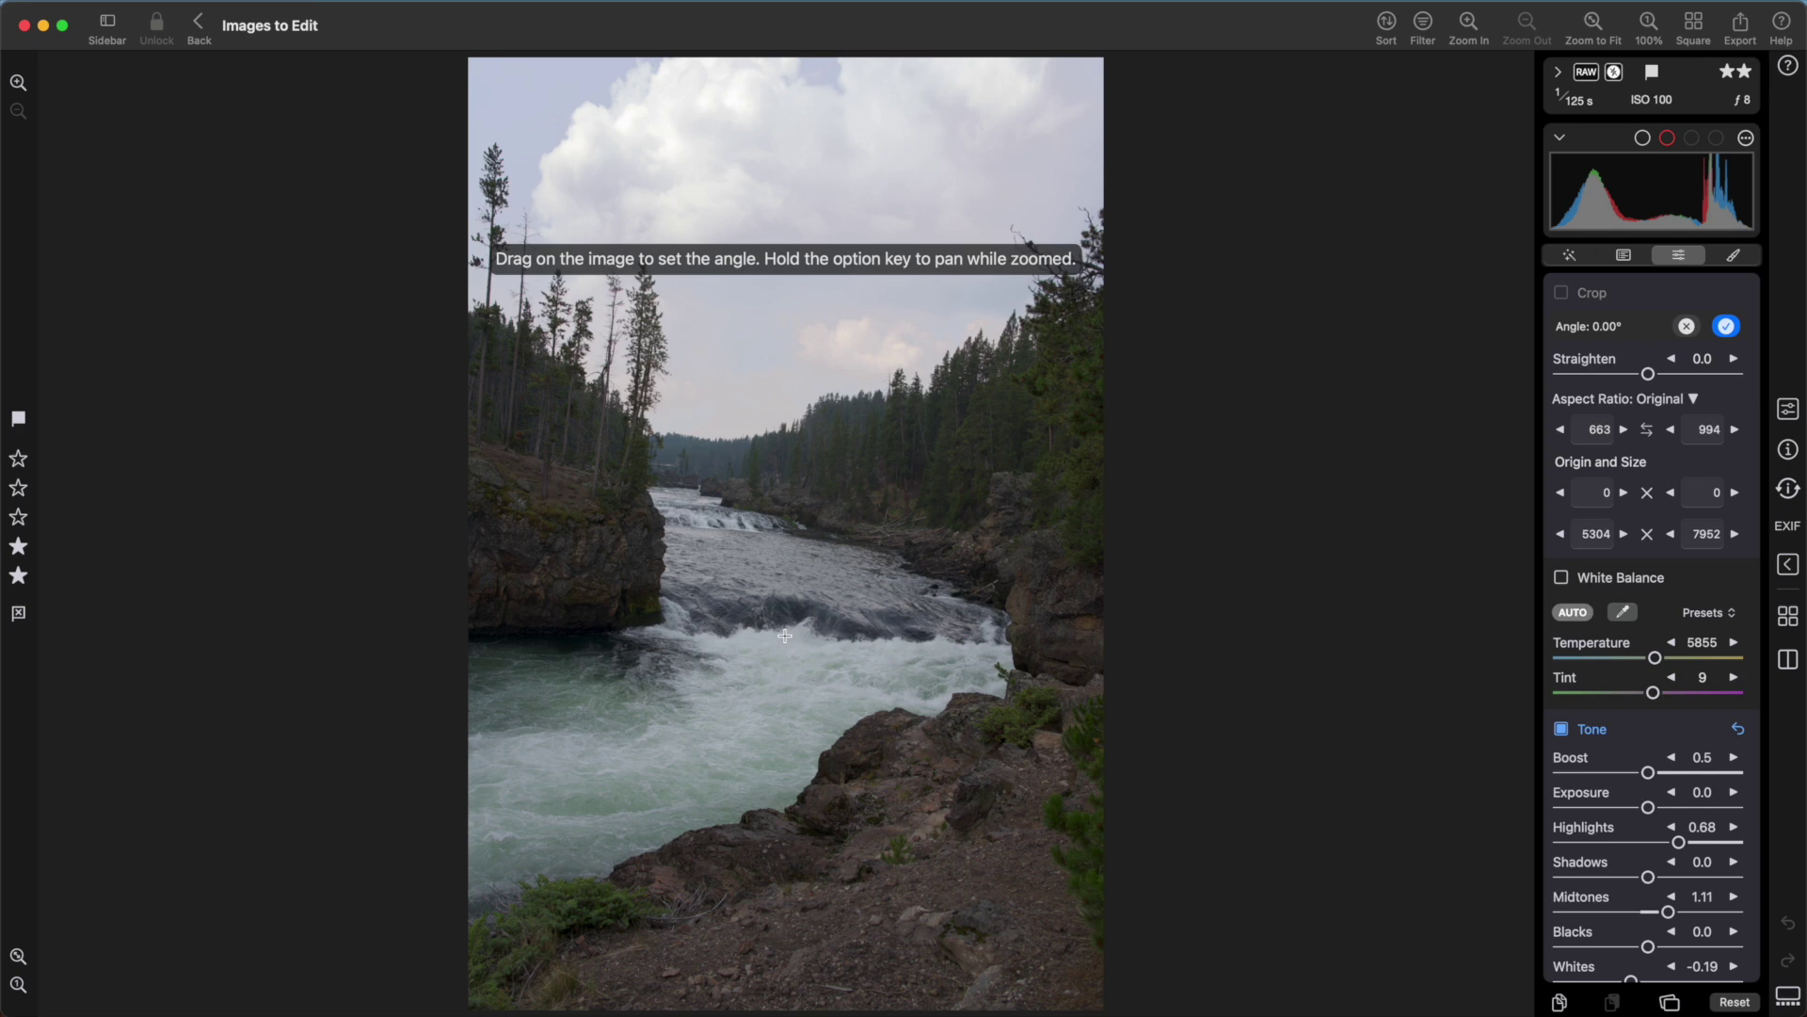
{"action": "left_click", "coordinate": [656, 631]}
{"action": "left_click_drag", "start_coordinate": [656, 631], "coordinate": [1004, 642]}
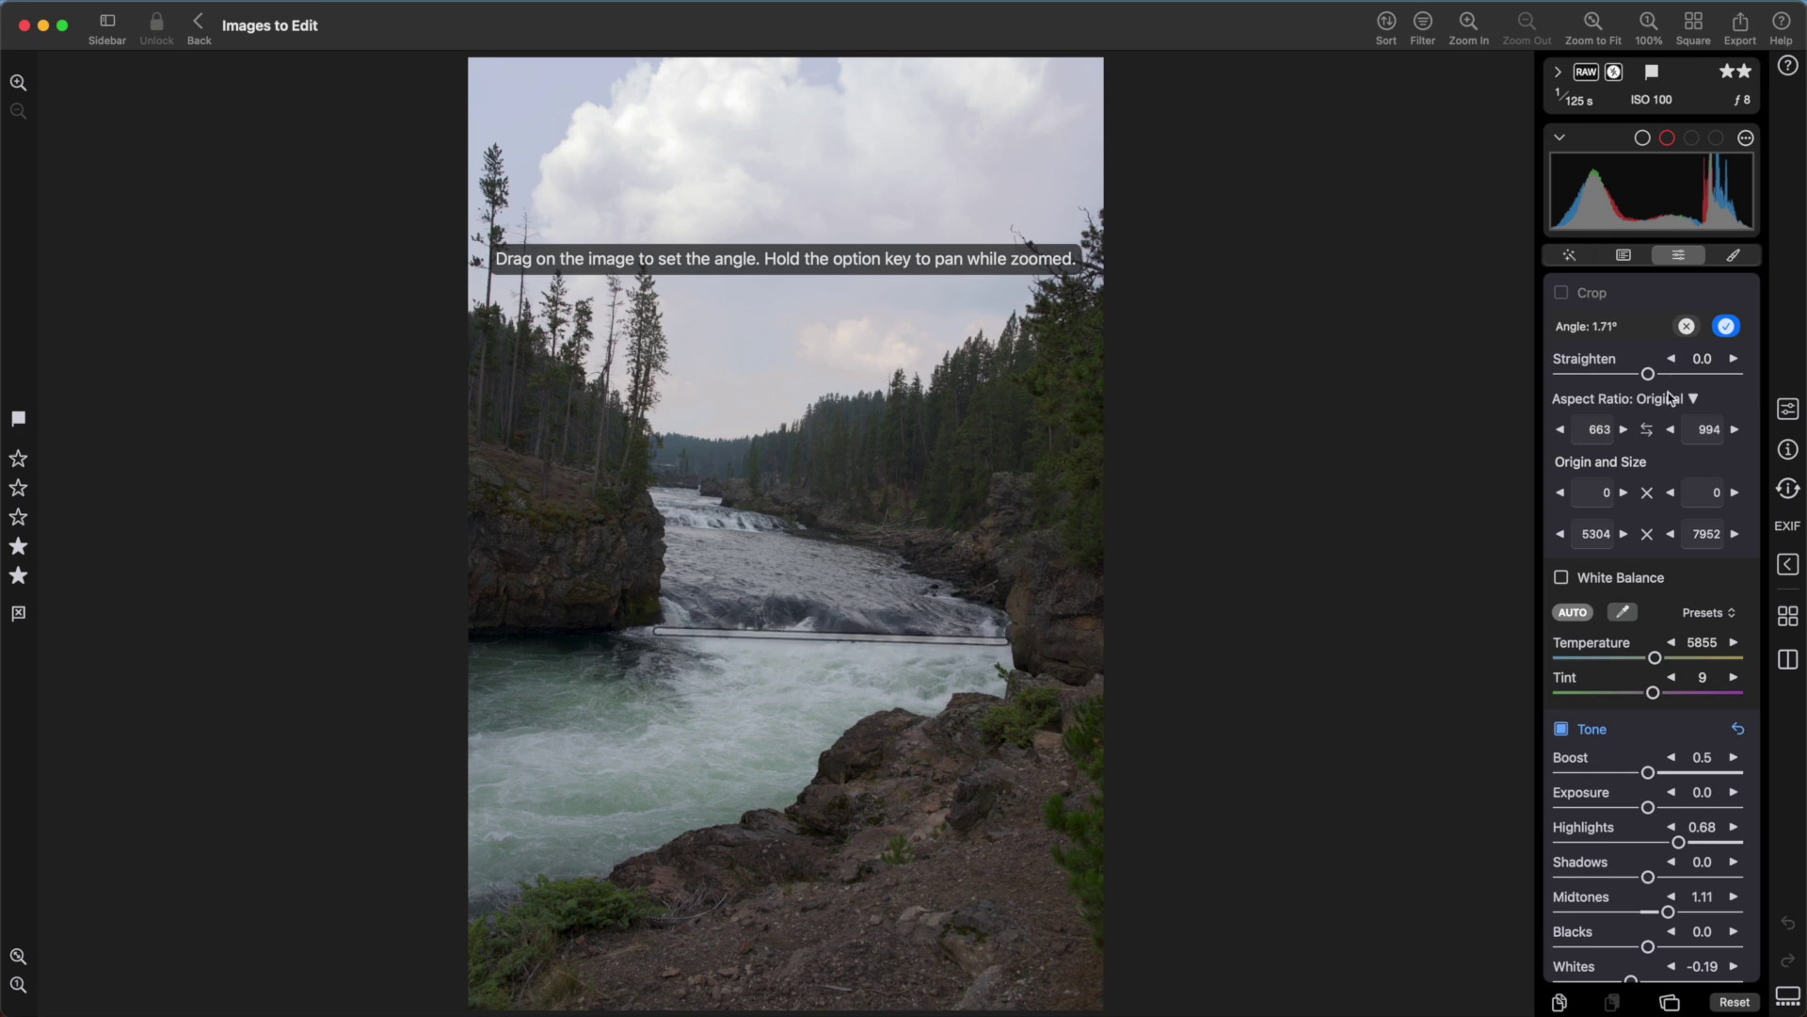
{"action": "left_click", "coordinate": [1726, 326]}
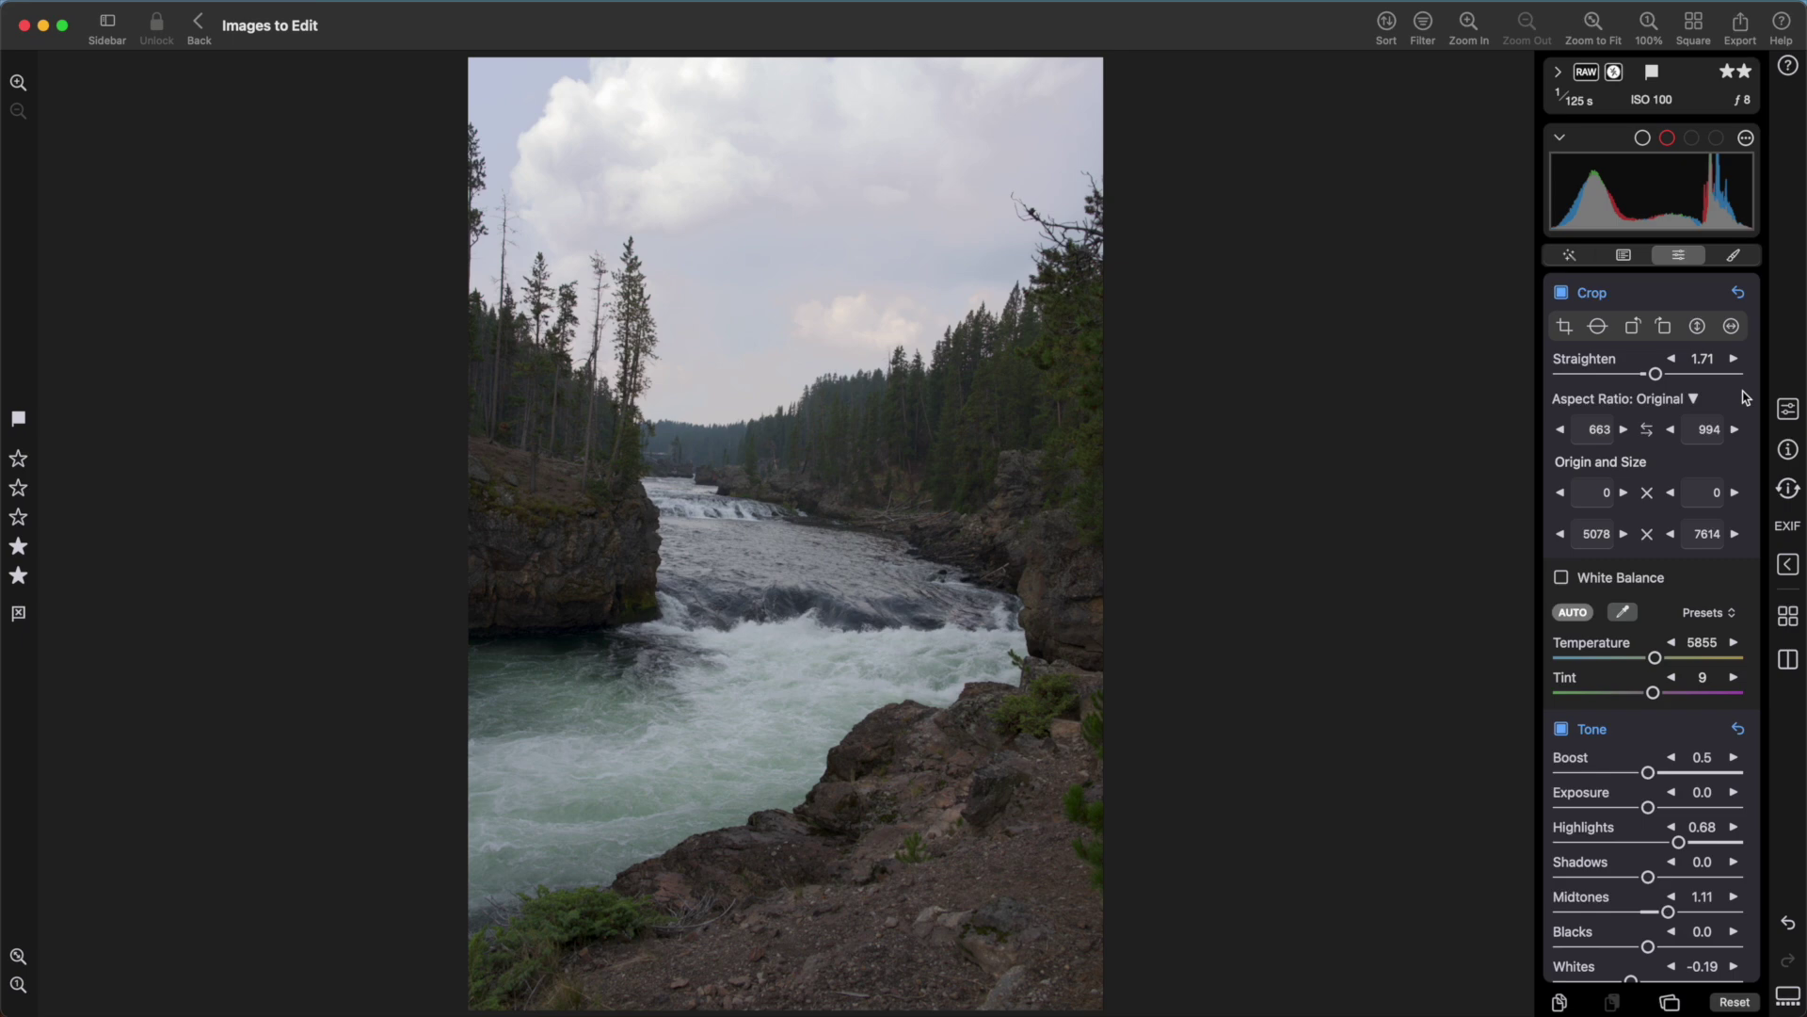
{"action": "scroll", "coordinate": [1577, 379], "scroll_direction": "down", "scroll_amount": 5}
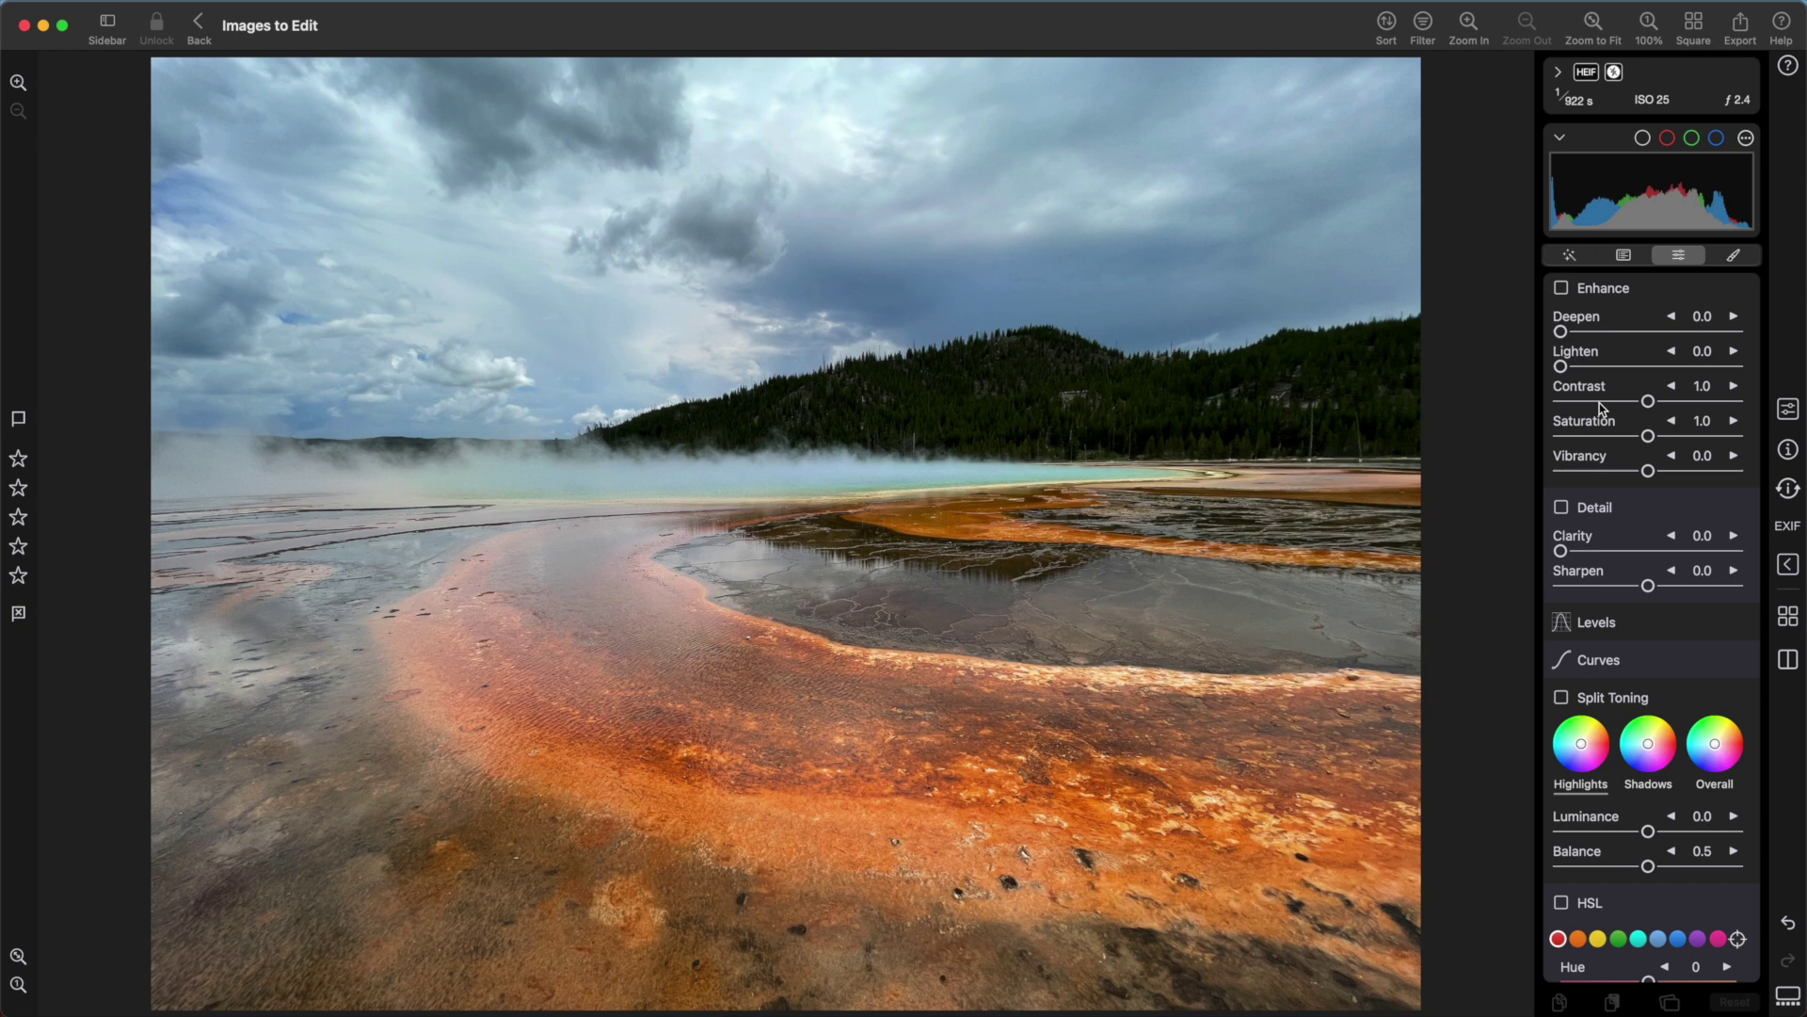
- Enable Enhance, try and undo Saturation 1.72 and Vibrancy, then deepen darker tones and compare
{"action": "left_click", "coordinate": [1648, 436]}
{"action": "left_click_drag", "start_coordinate": [1651, 438], "coordinate": [1644, 478]}
{"action": "left_click", "coordinate": [1788, 924]}
{"action": "left_click", "coordinate": [1788, 923]}
{"action": "left_click_drag", "start_coordinate": [1562, 332], "coordinate": [1592, 368]}
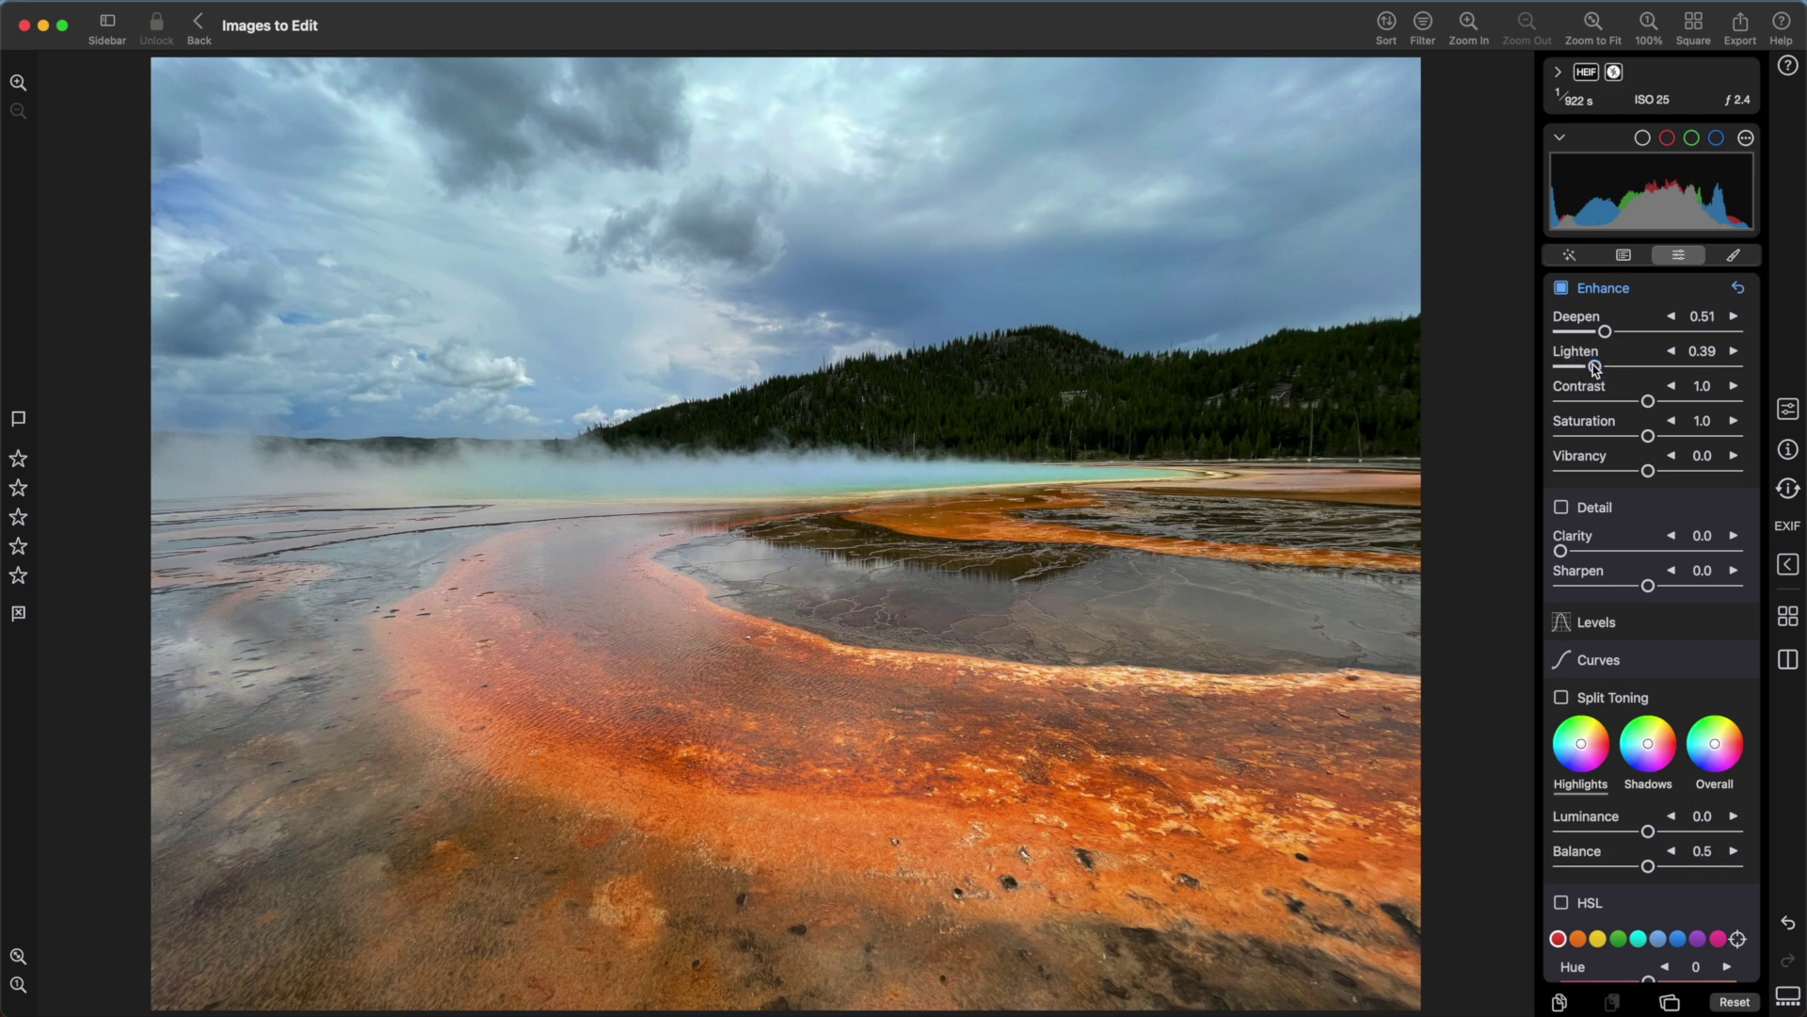
{"action": "left_click", "coordinate": [1669, 1002]}
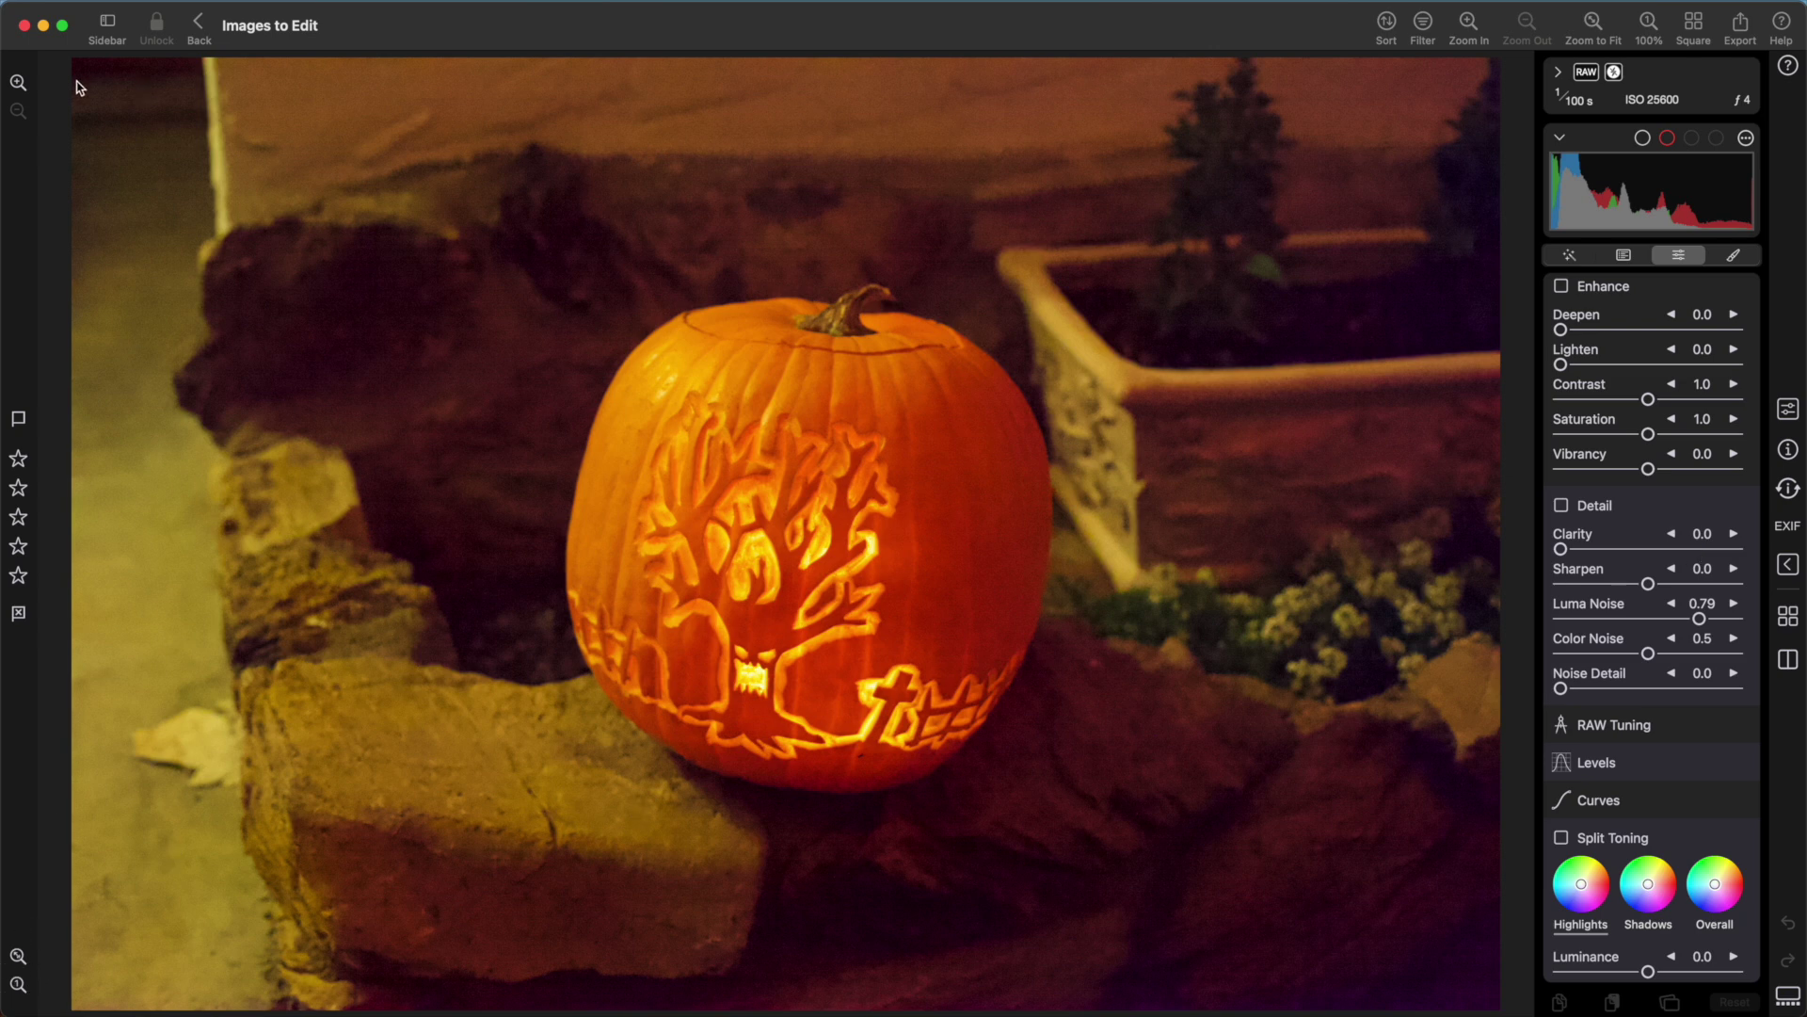
- Zoom the pumpkin to 100% and test Clarity and Sharpen, resetting both to zero
{"action": "left_click", "coordinate": [18, 84]}
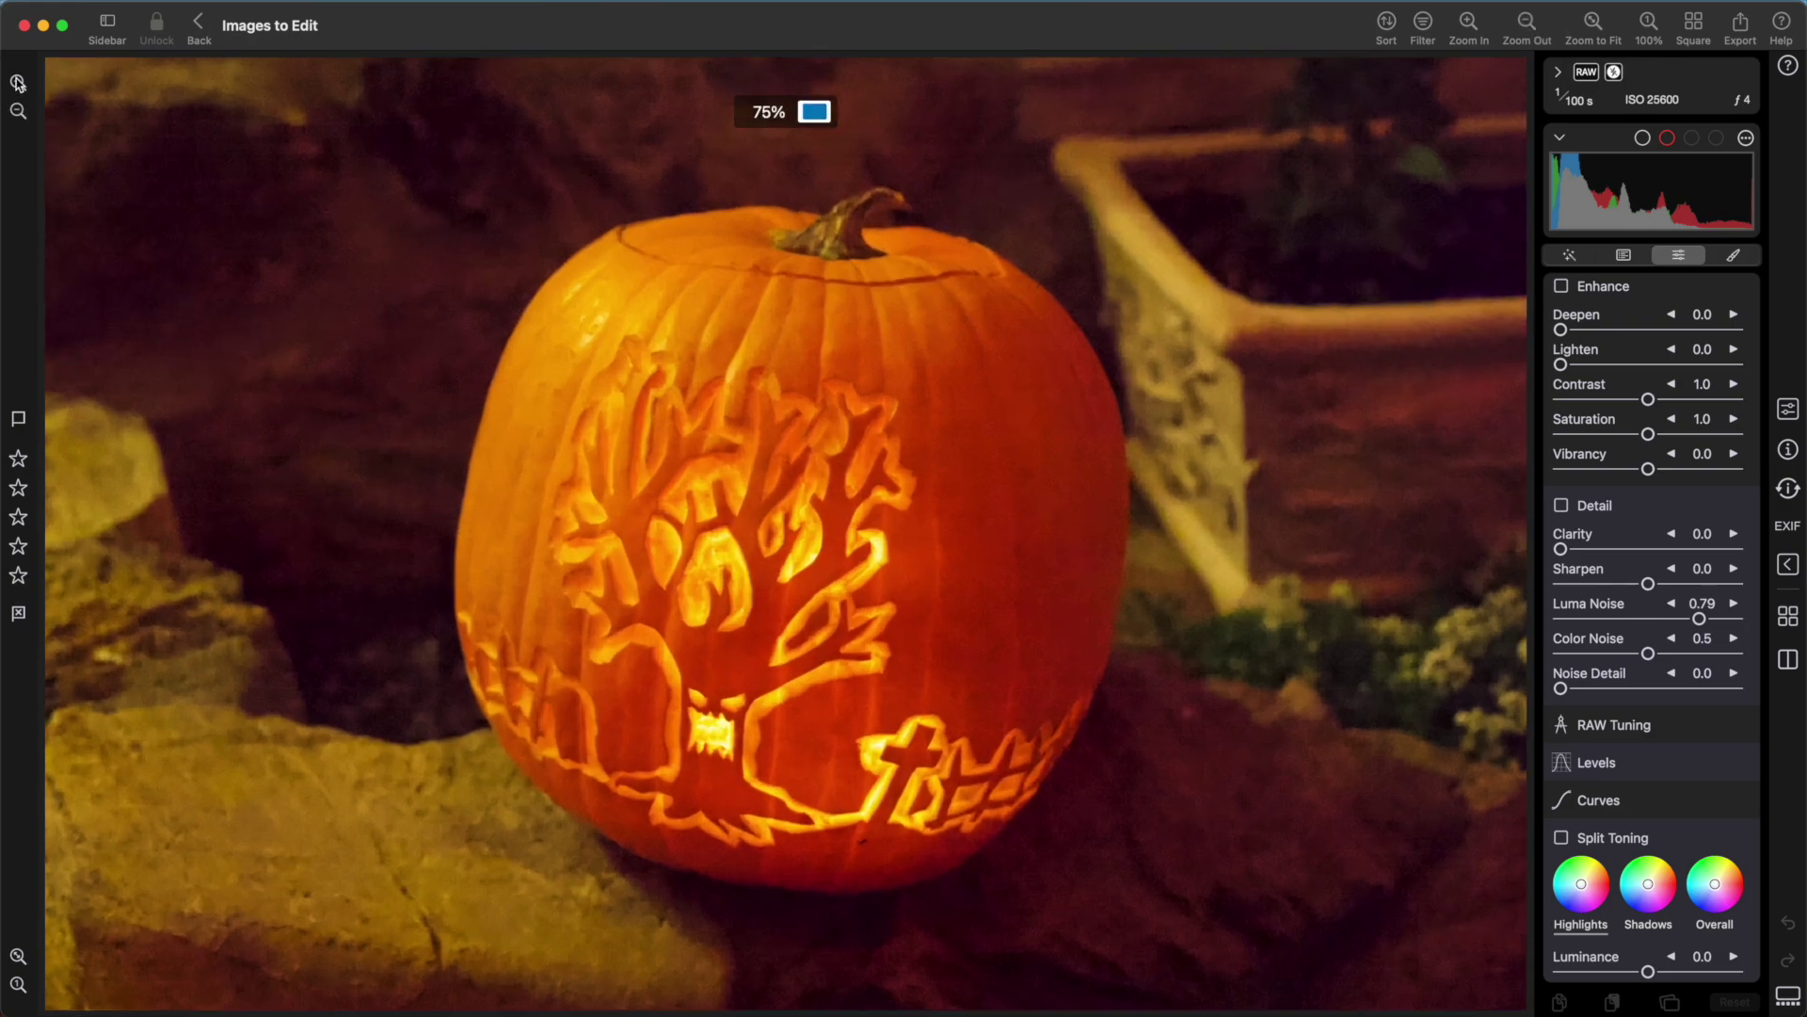
{"action": "left_click", "coordinate": [18, 83]}
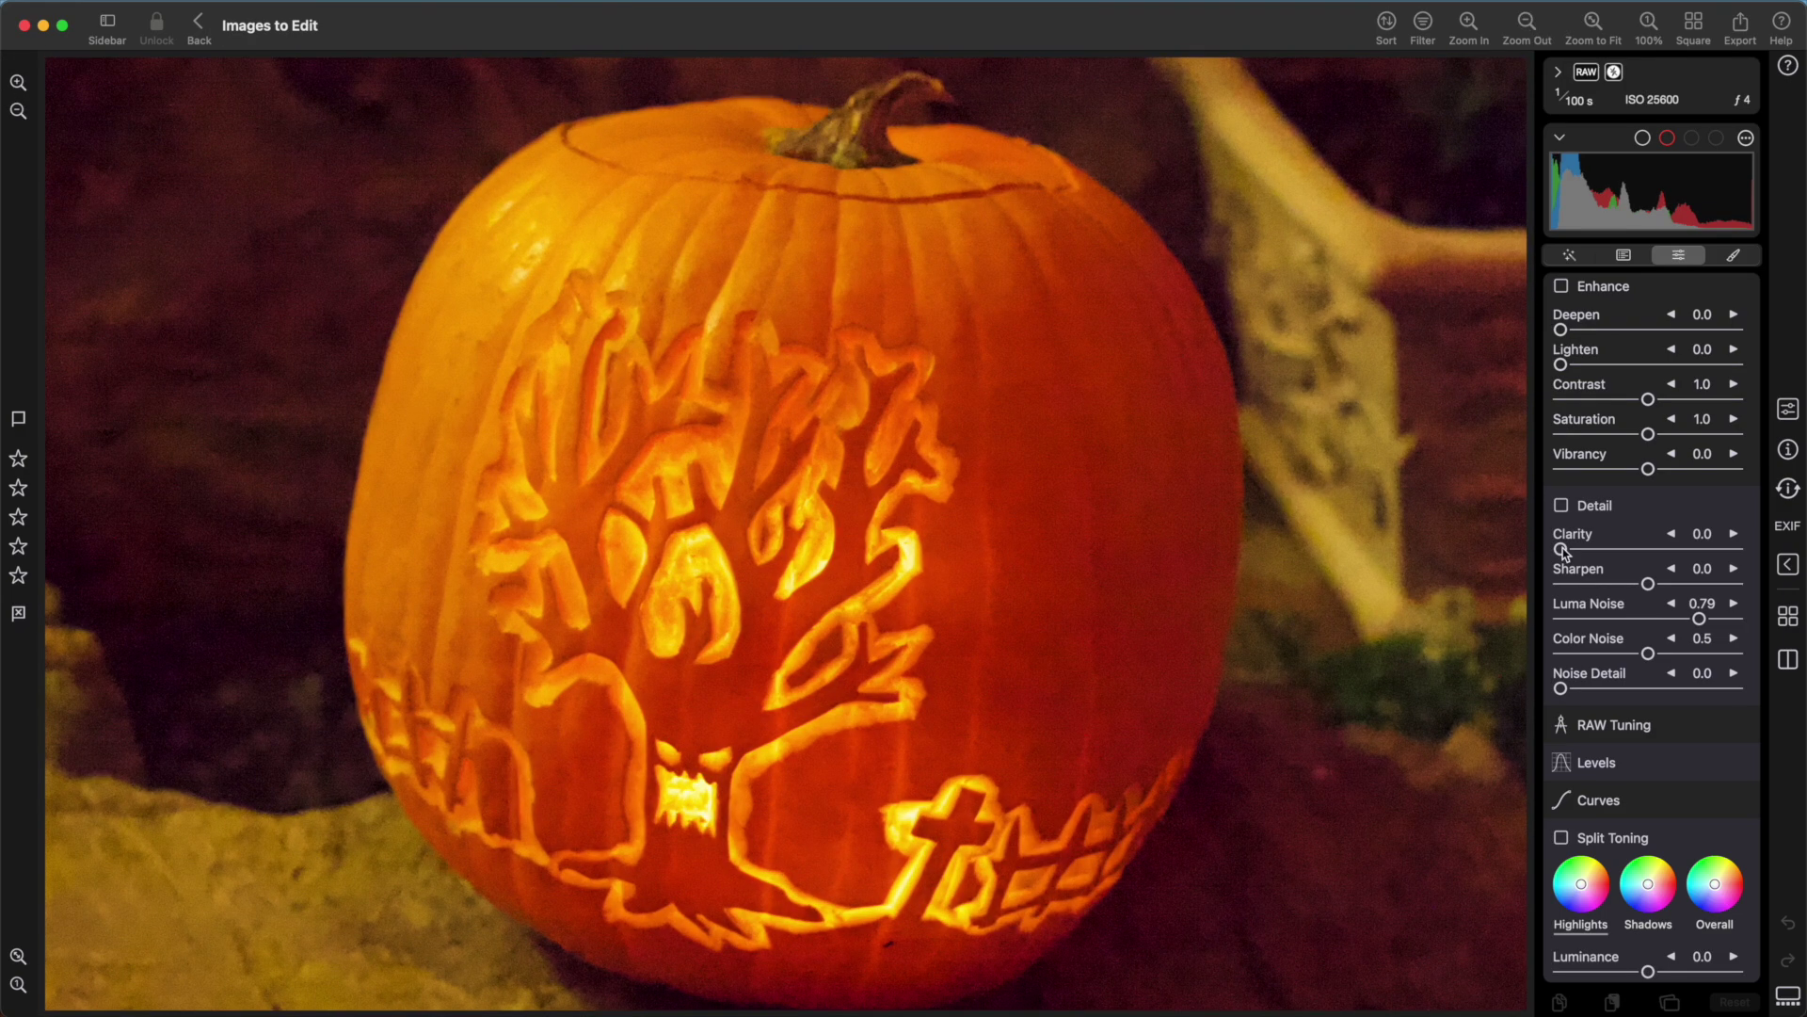
{"action": "left_click_drag", "start_coordinate": [1561, 552], "coordinate": [1772, 552]}
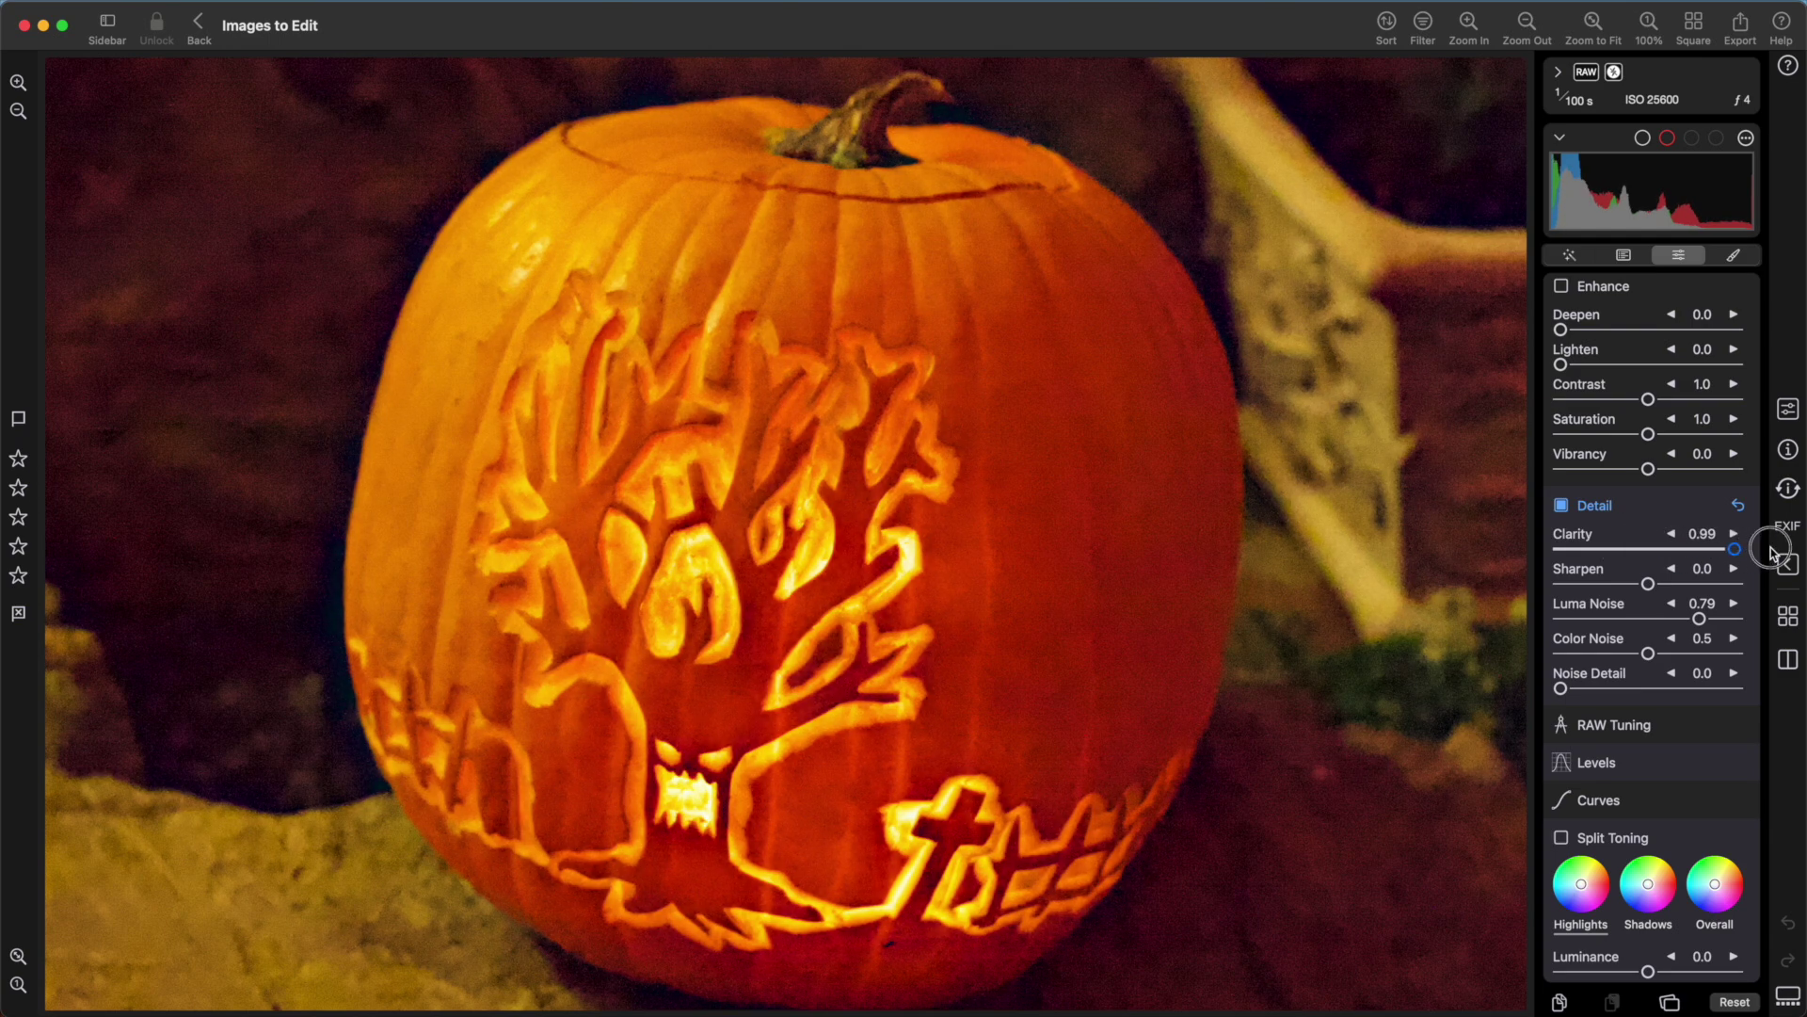
{"action": "left_click_drag", "start_coordinate": [1647, 584], "coordinate": [1756, 585]}
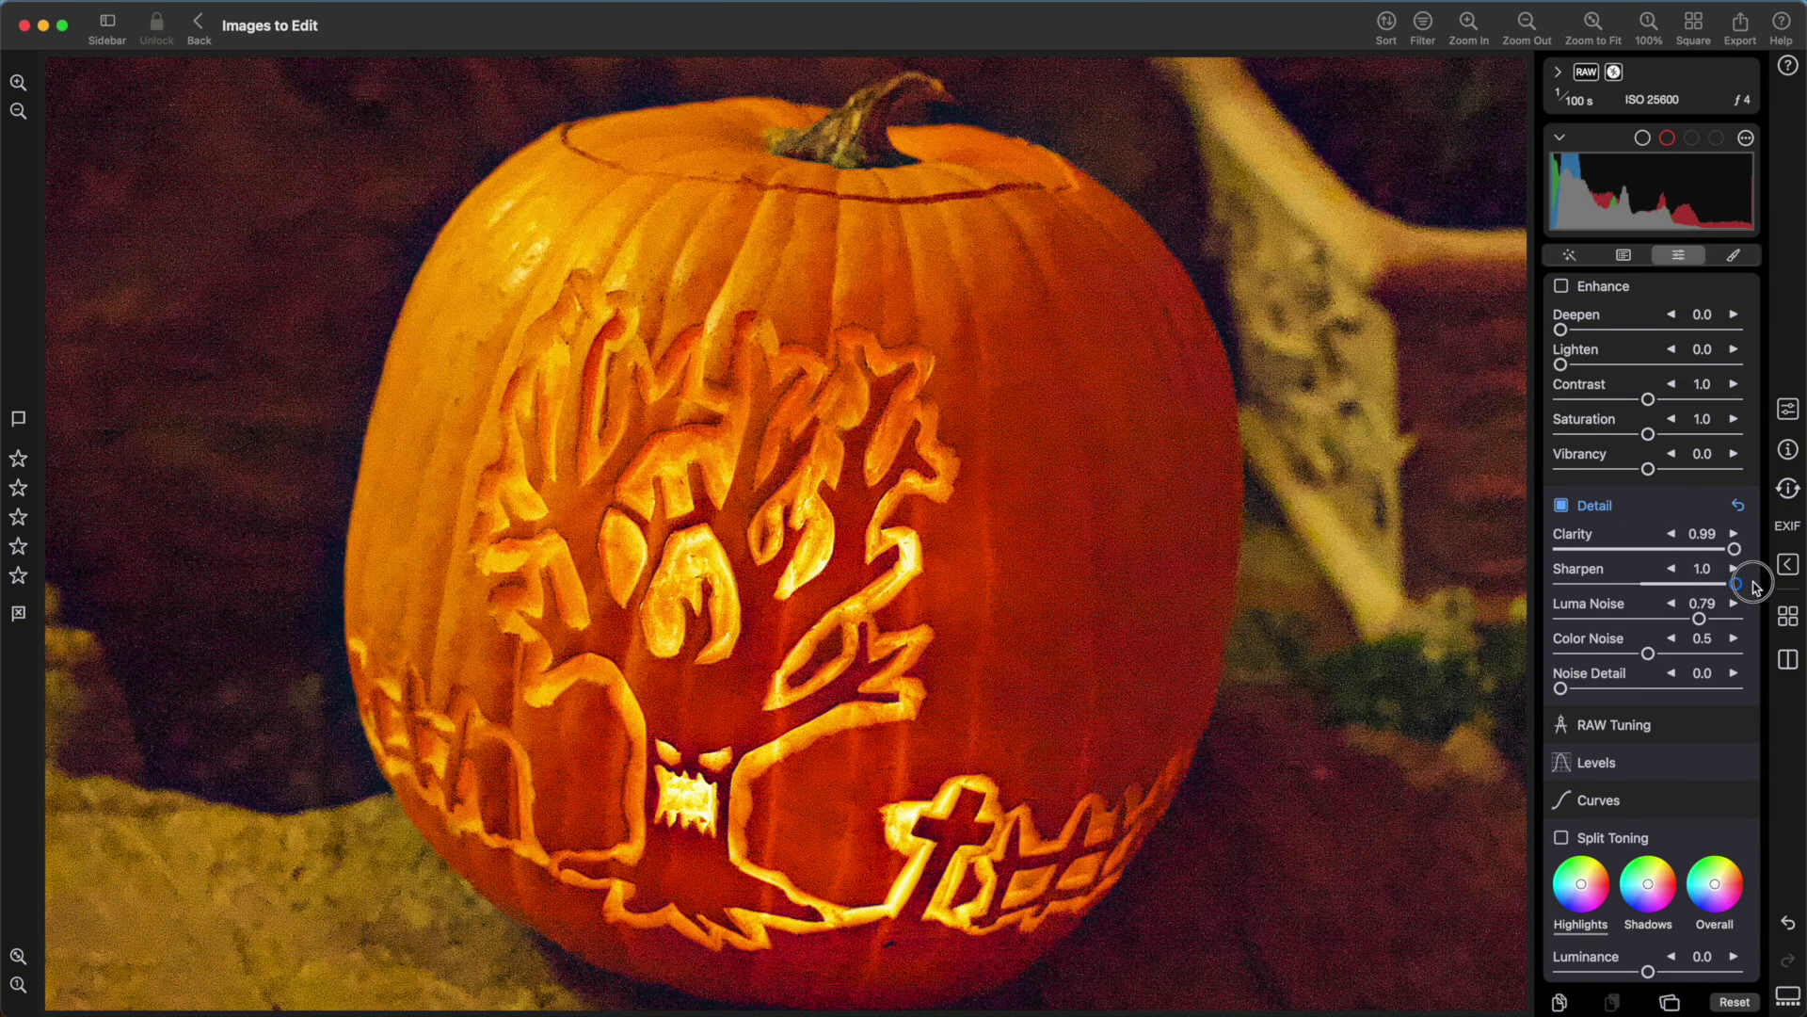
{"action": "double_click", "coordinate": [1698, 584]}
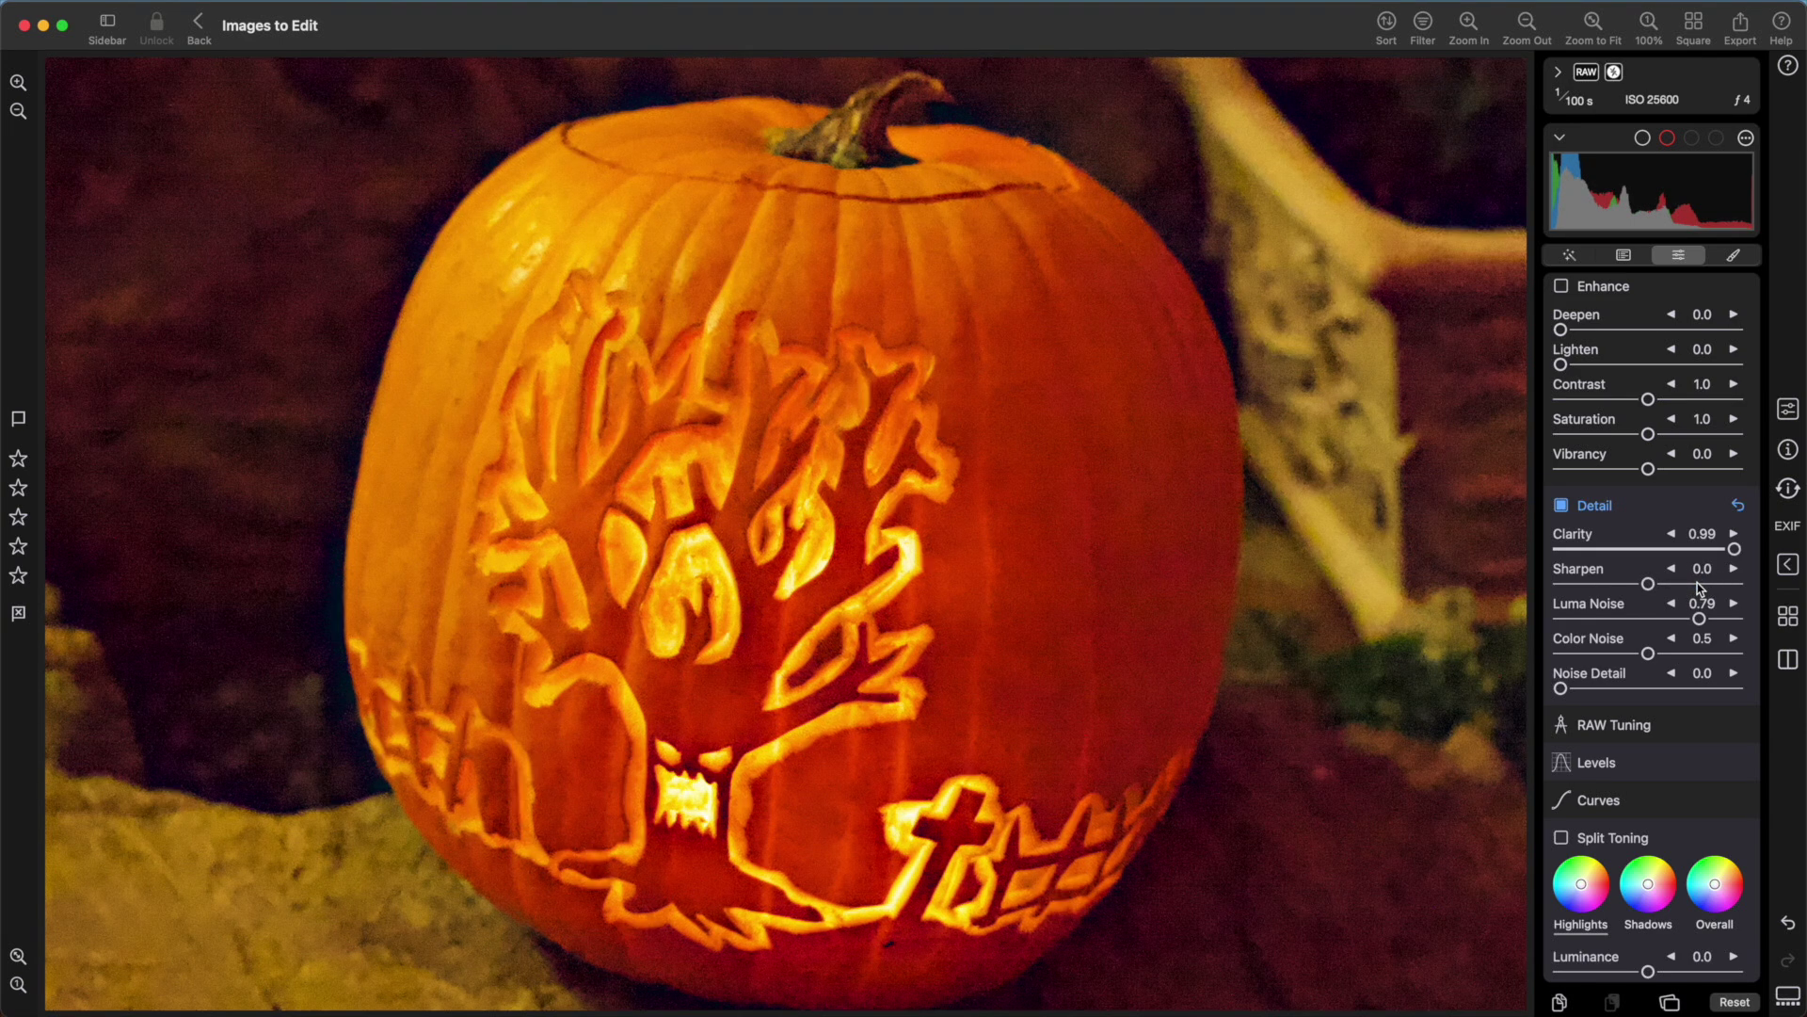
{"action": "left_click_drag", "start_coordinate": [1647, 583], "coordinate": [1595, 589]}
{"action": "double_click", "coordinate": [1595, 586]}
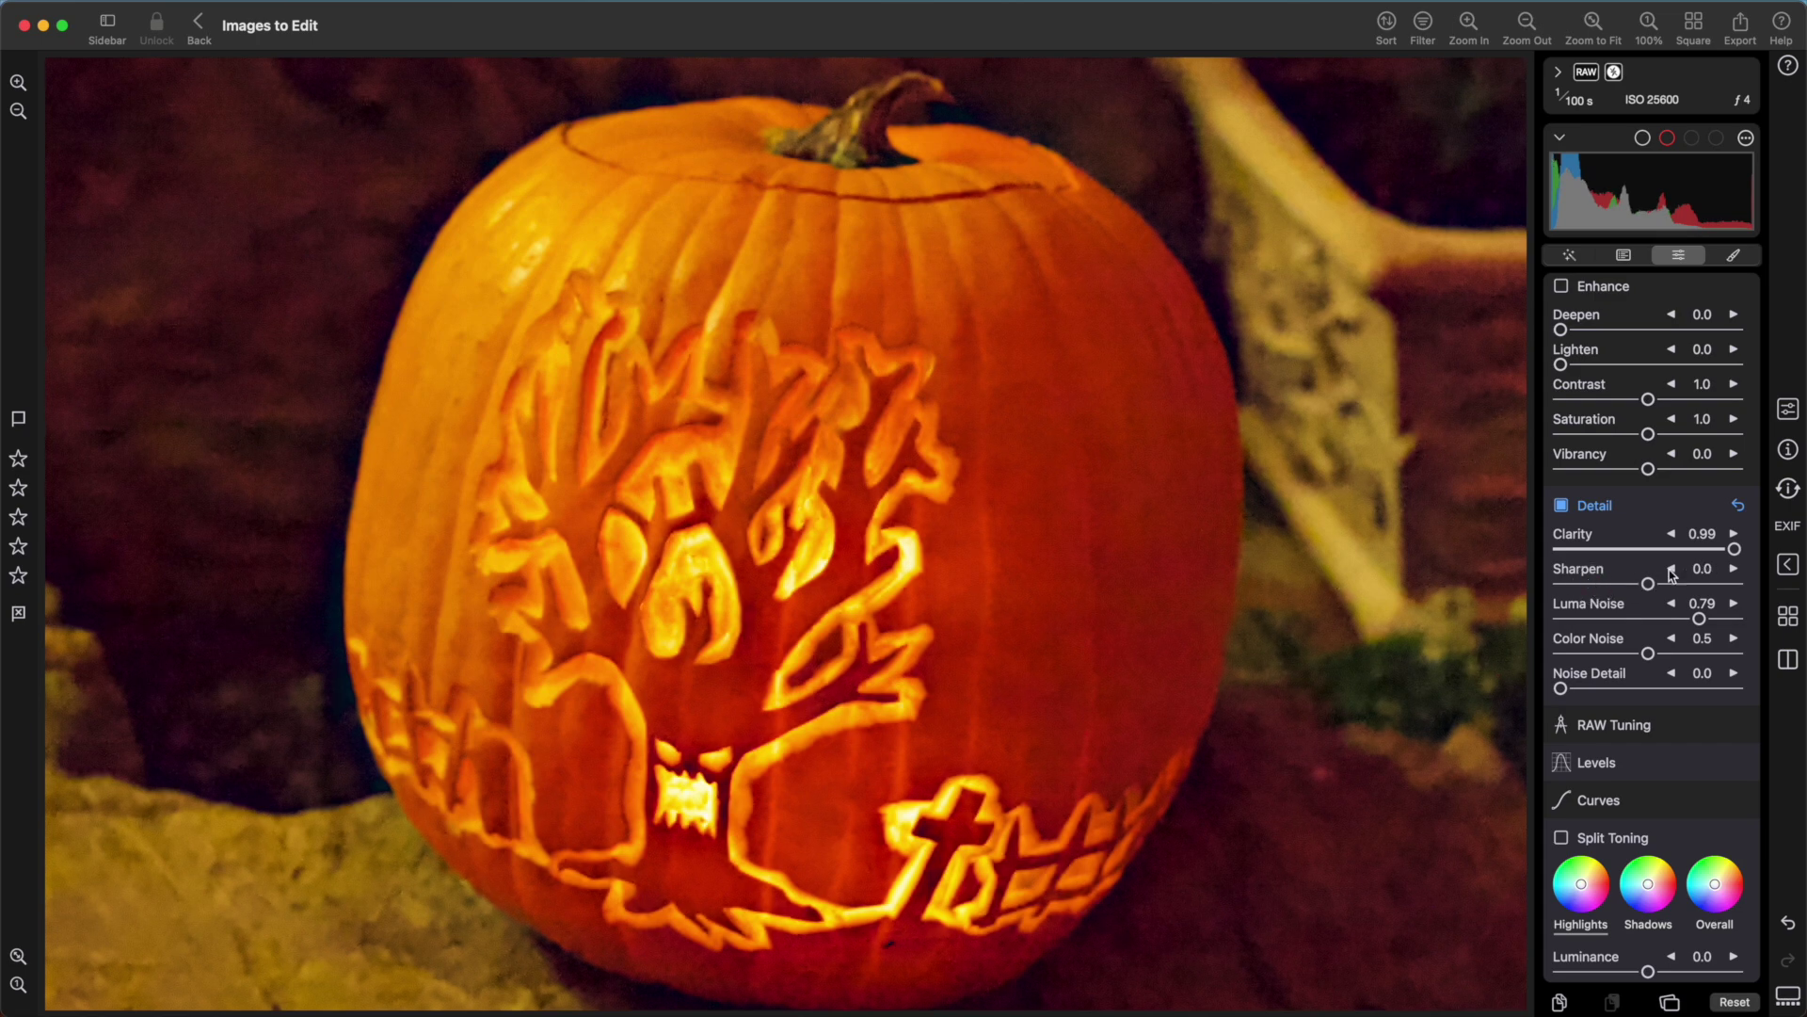
{"action": "double_click", "coordinate": [1735, 549]}
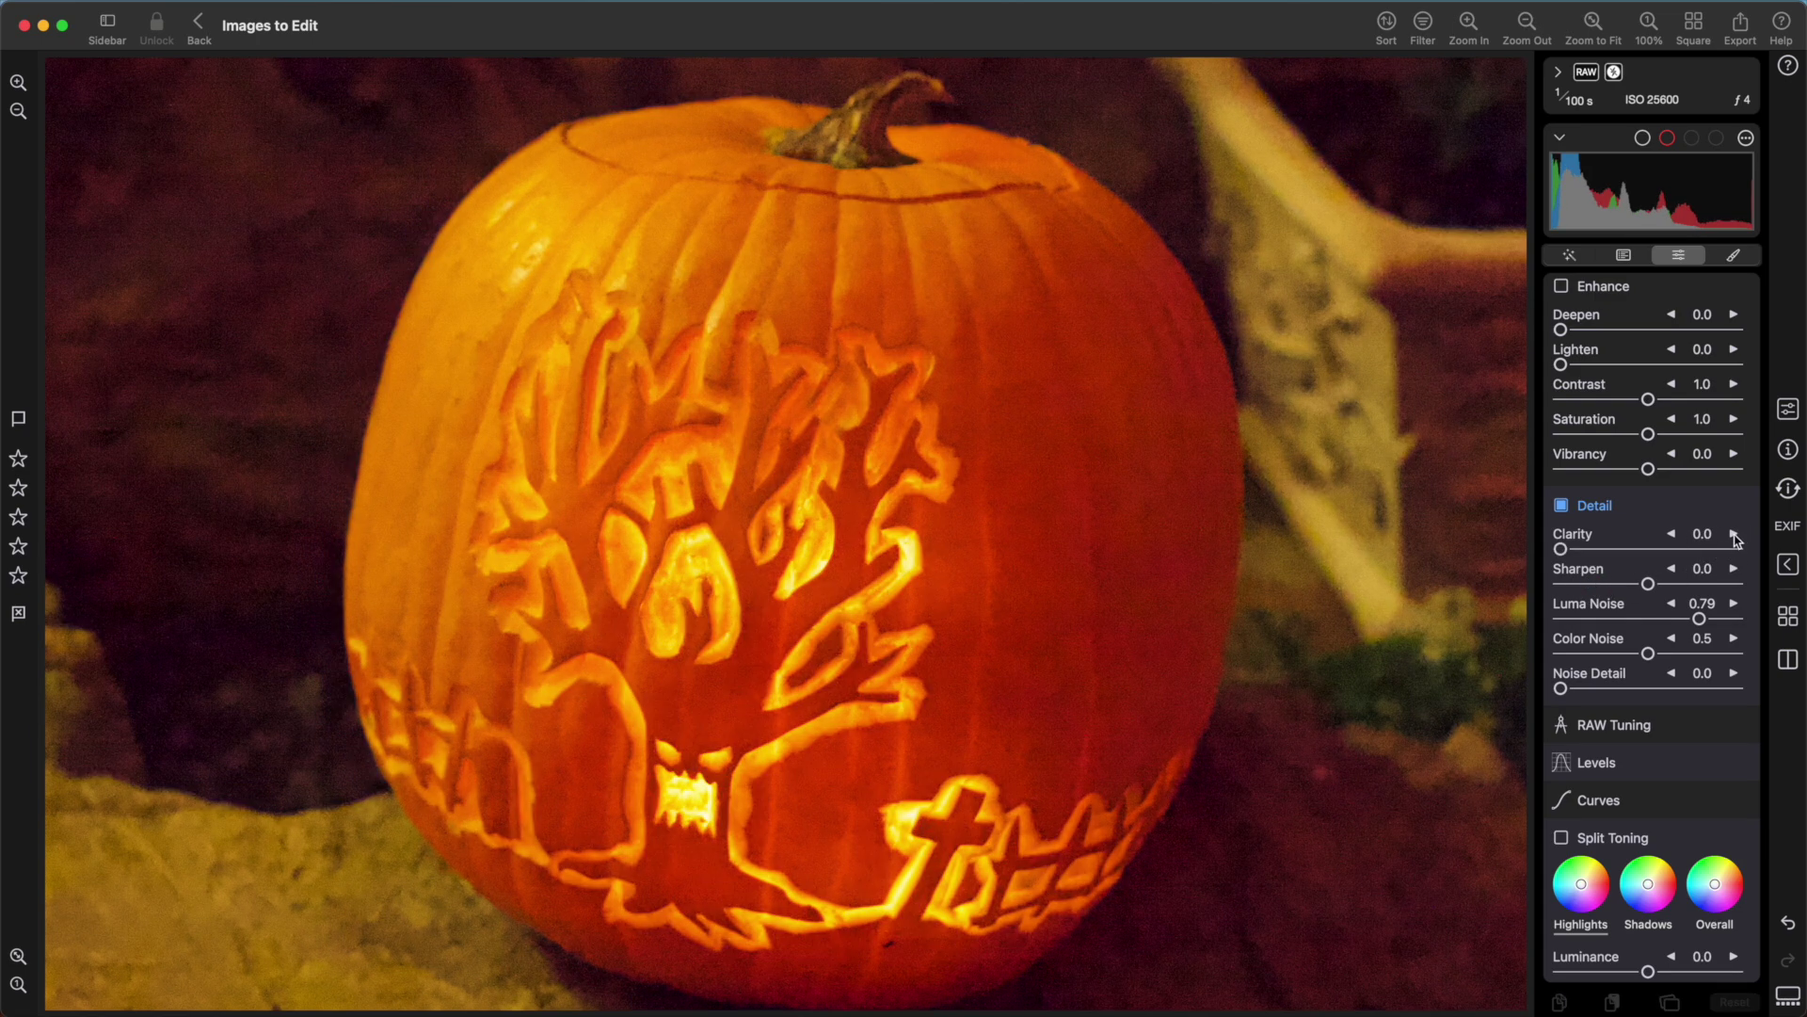
- Try Clarity values up to 0.5, then revert all Detail settings to defaults
{"action": "left_click", "coordinate": [1733, 533]}
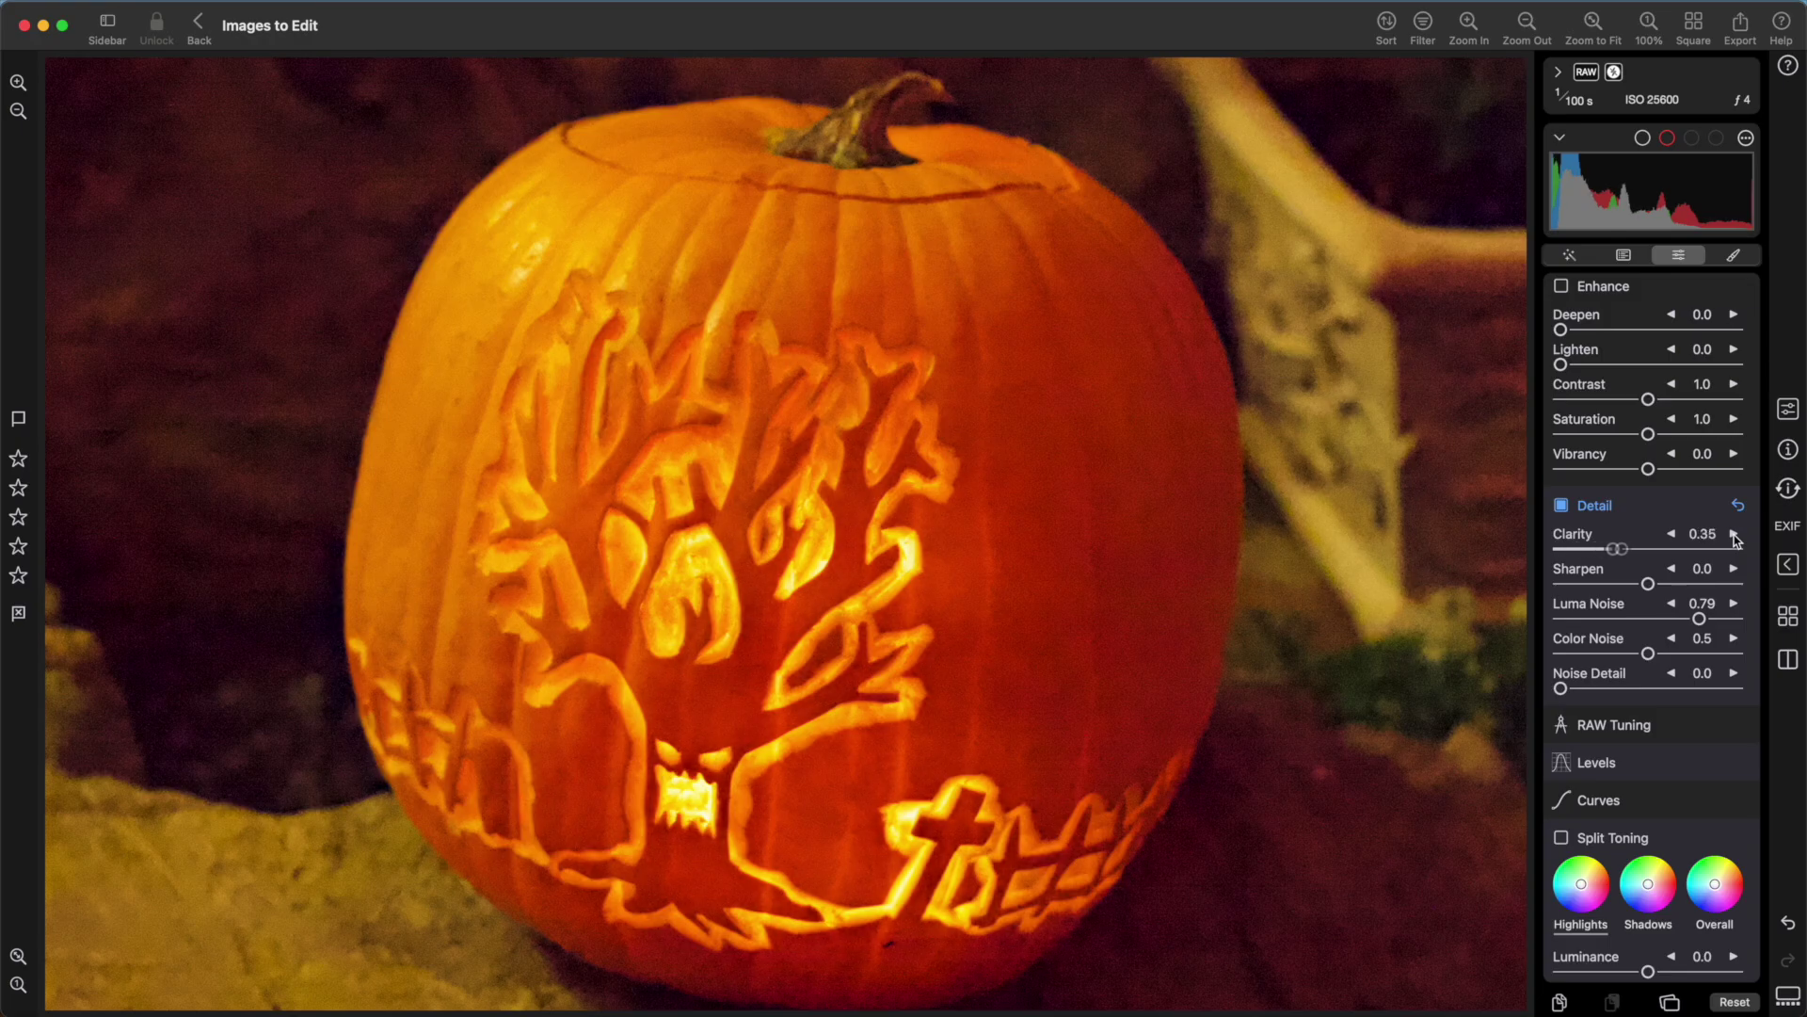
{"action": "left_click", "coordinate": [1671, 534]}
{"action": "left_click", "coordinate": [1702, 534]}
{"action": "type", "text": ".5"}
{"action": "key", "text": "Return"}
{"action": "left_click", "coordinate": [1739, 507]}
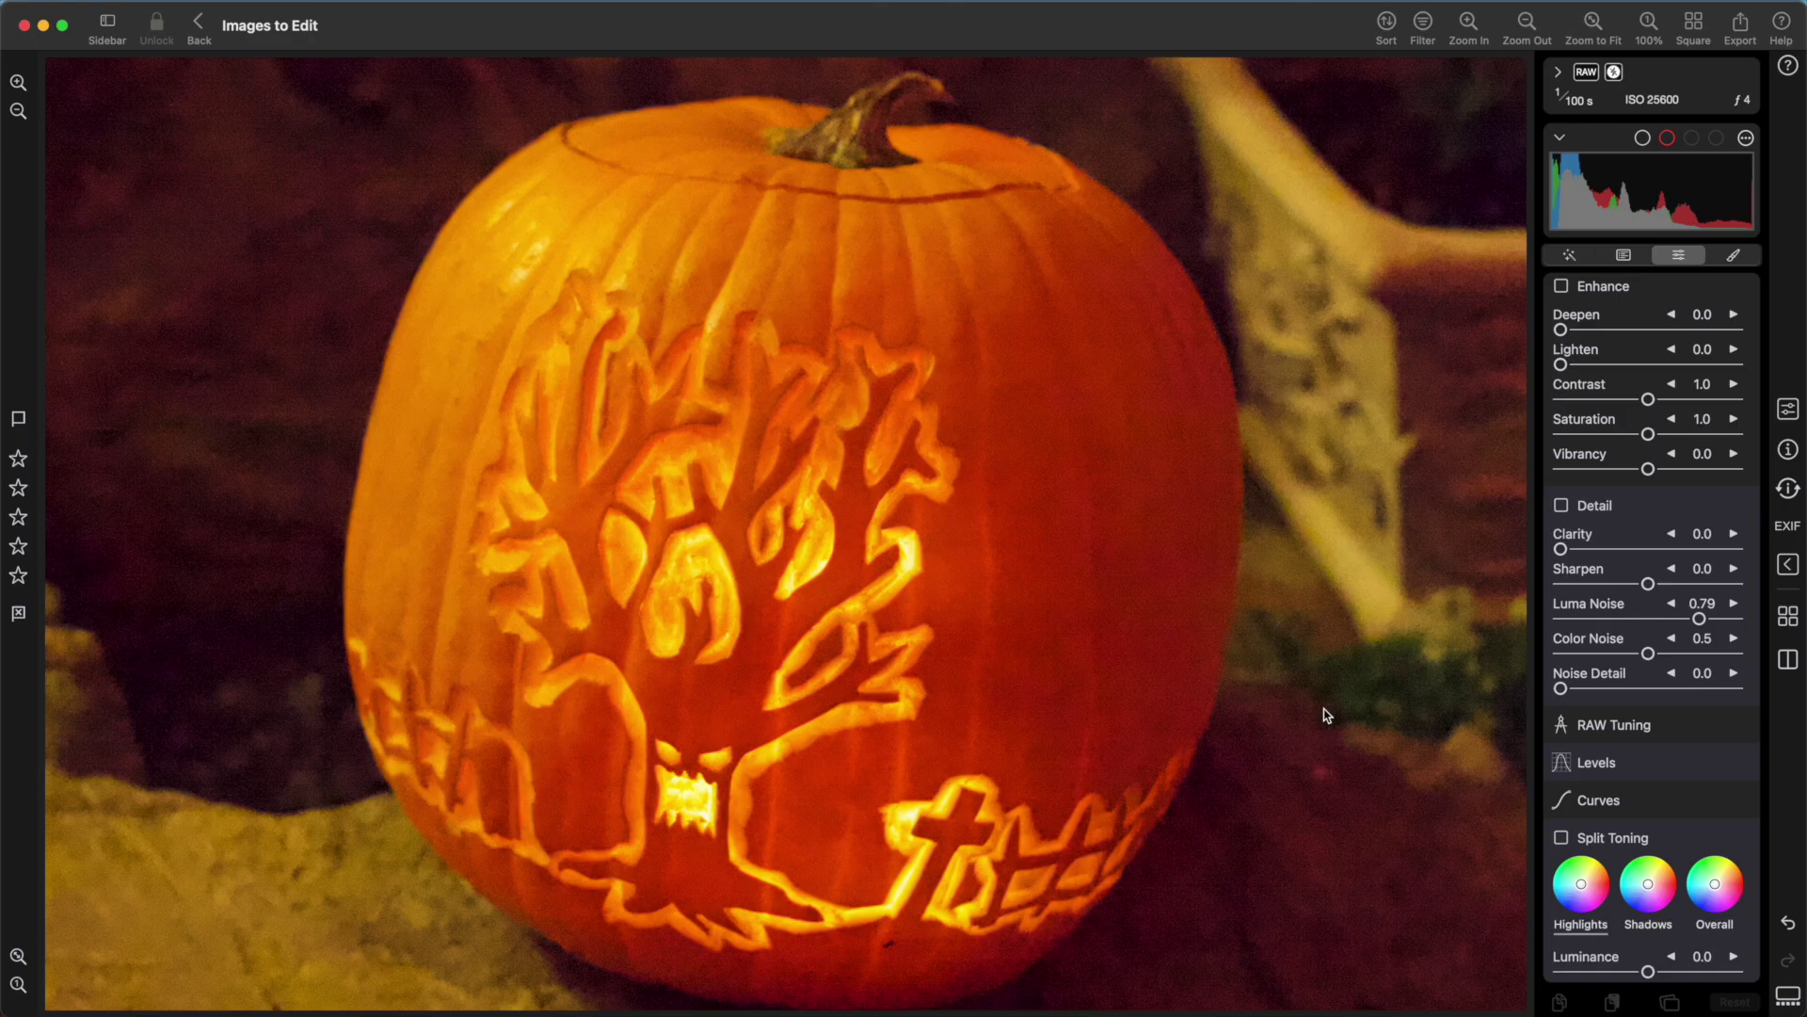
- Lower luma noise reduction slightly and toggle Detail off and on to compare
{"action": "left_click_drag", "start_coordinate": [1700, 618], "coordinate": [1513, 626]}
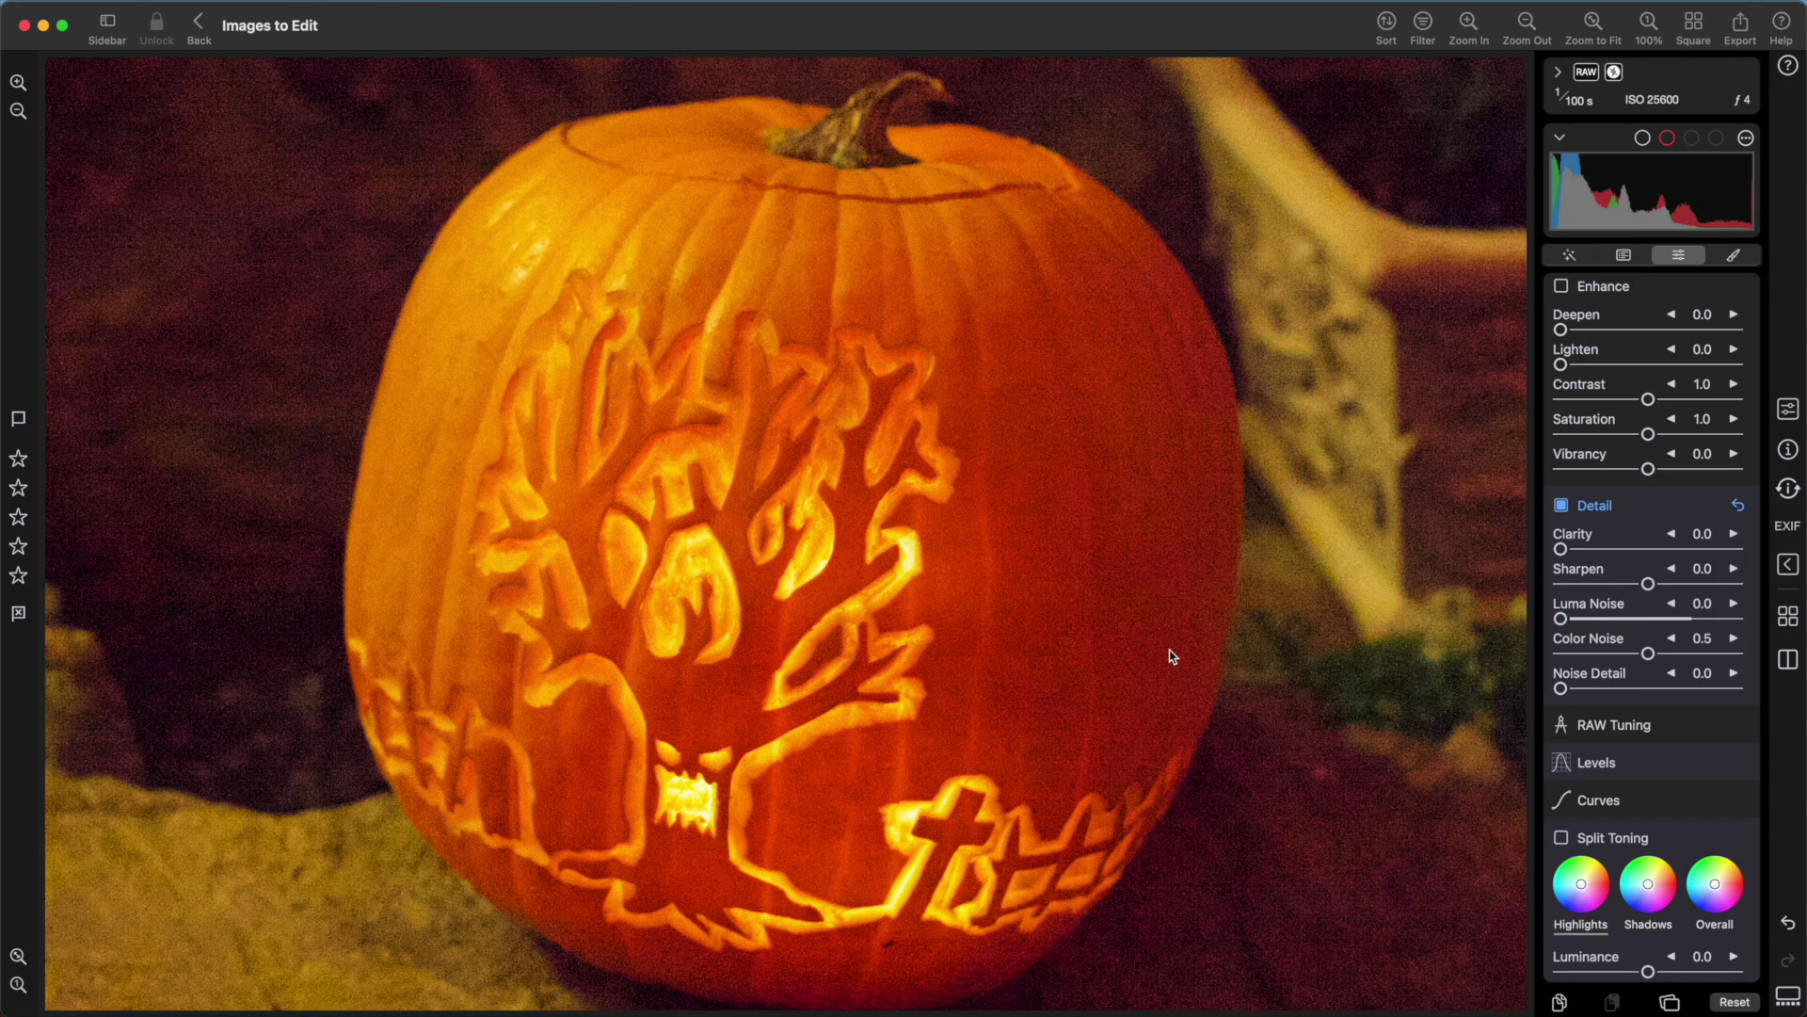
{"action": "left_click", "coordinate": [1562, 508]}
{"action": "left_click", "coordinate": [1562, 507]}
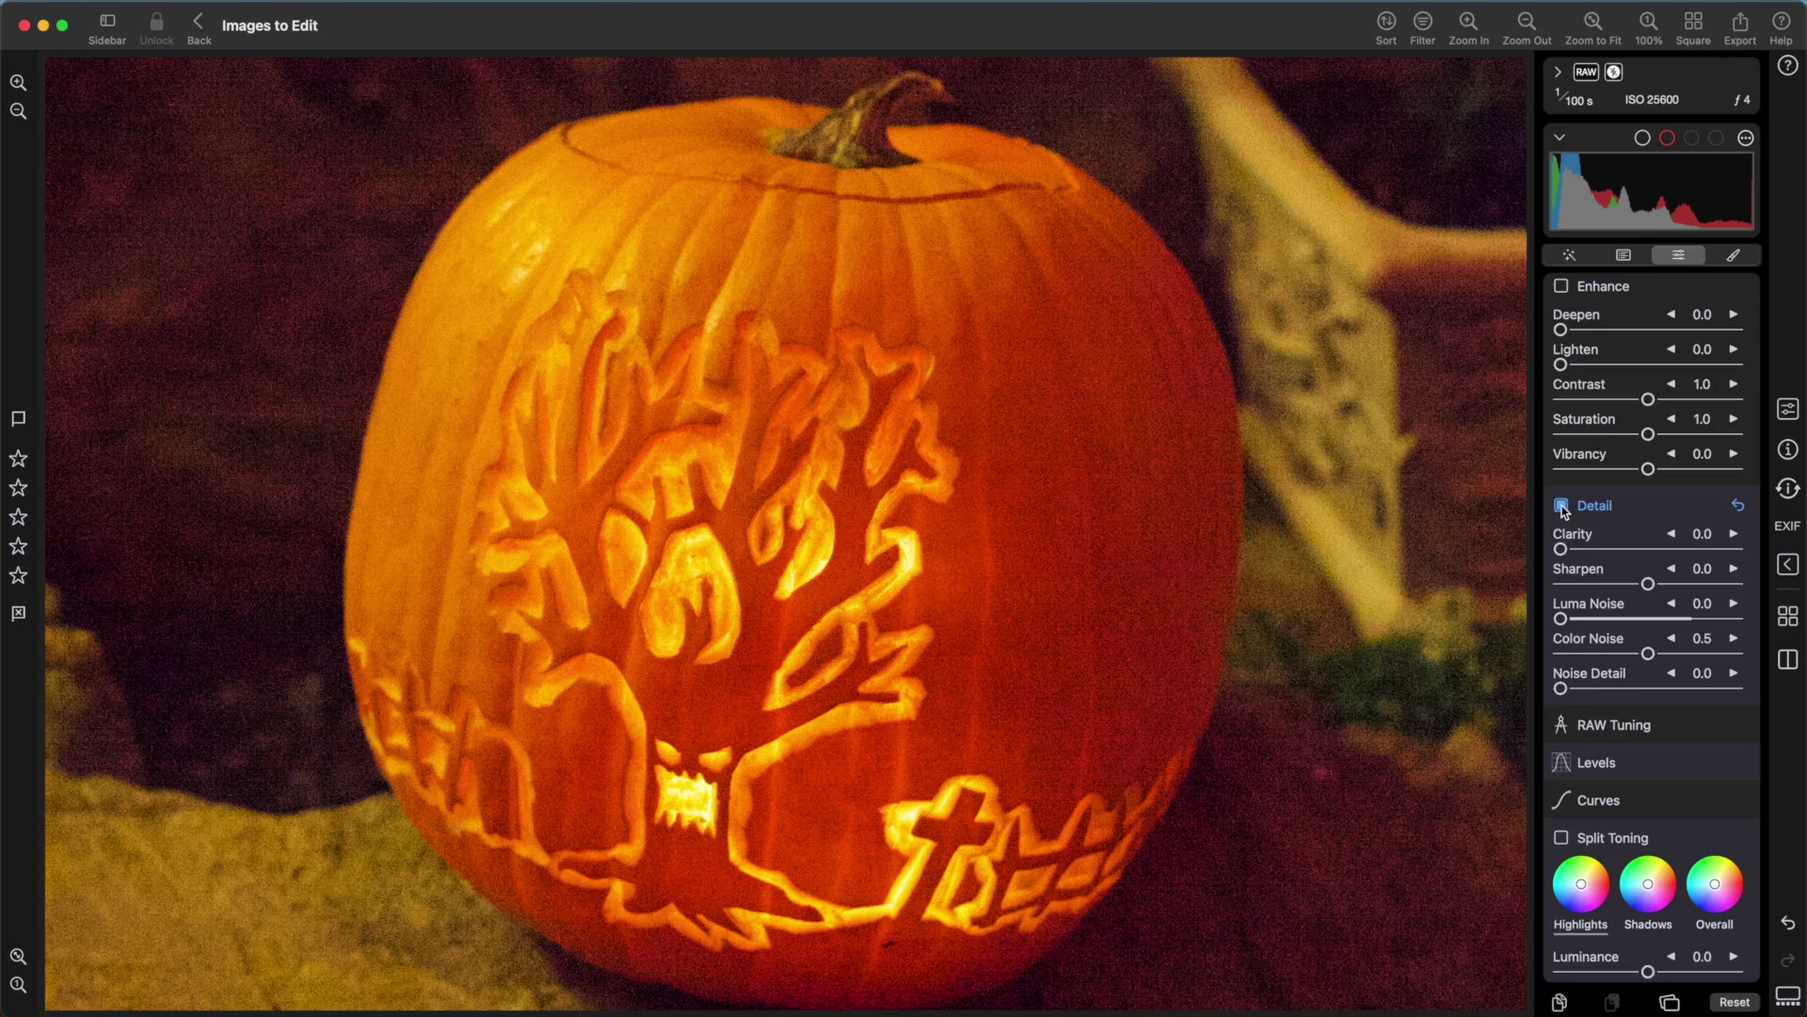
- Set Luma Noise reduction to 1.0 and Color Noise reduction to 0.71
{"action": "left_click", "coordinate": [1562, 619]}
{"action": "left_click_drag", "start_coordinate": [1562, 620], "coordinate": [1790, 623]}
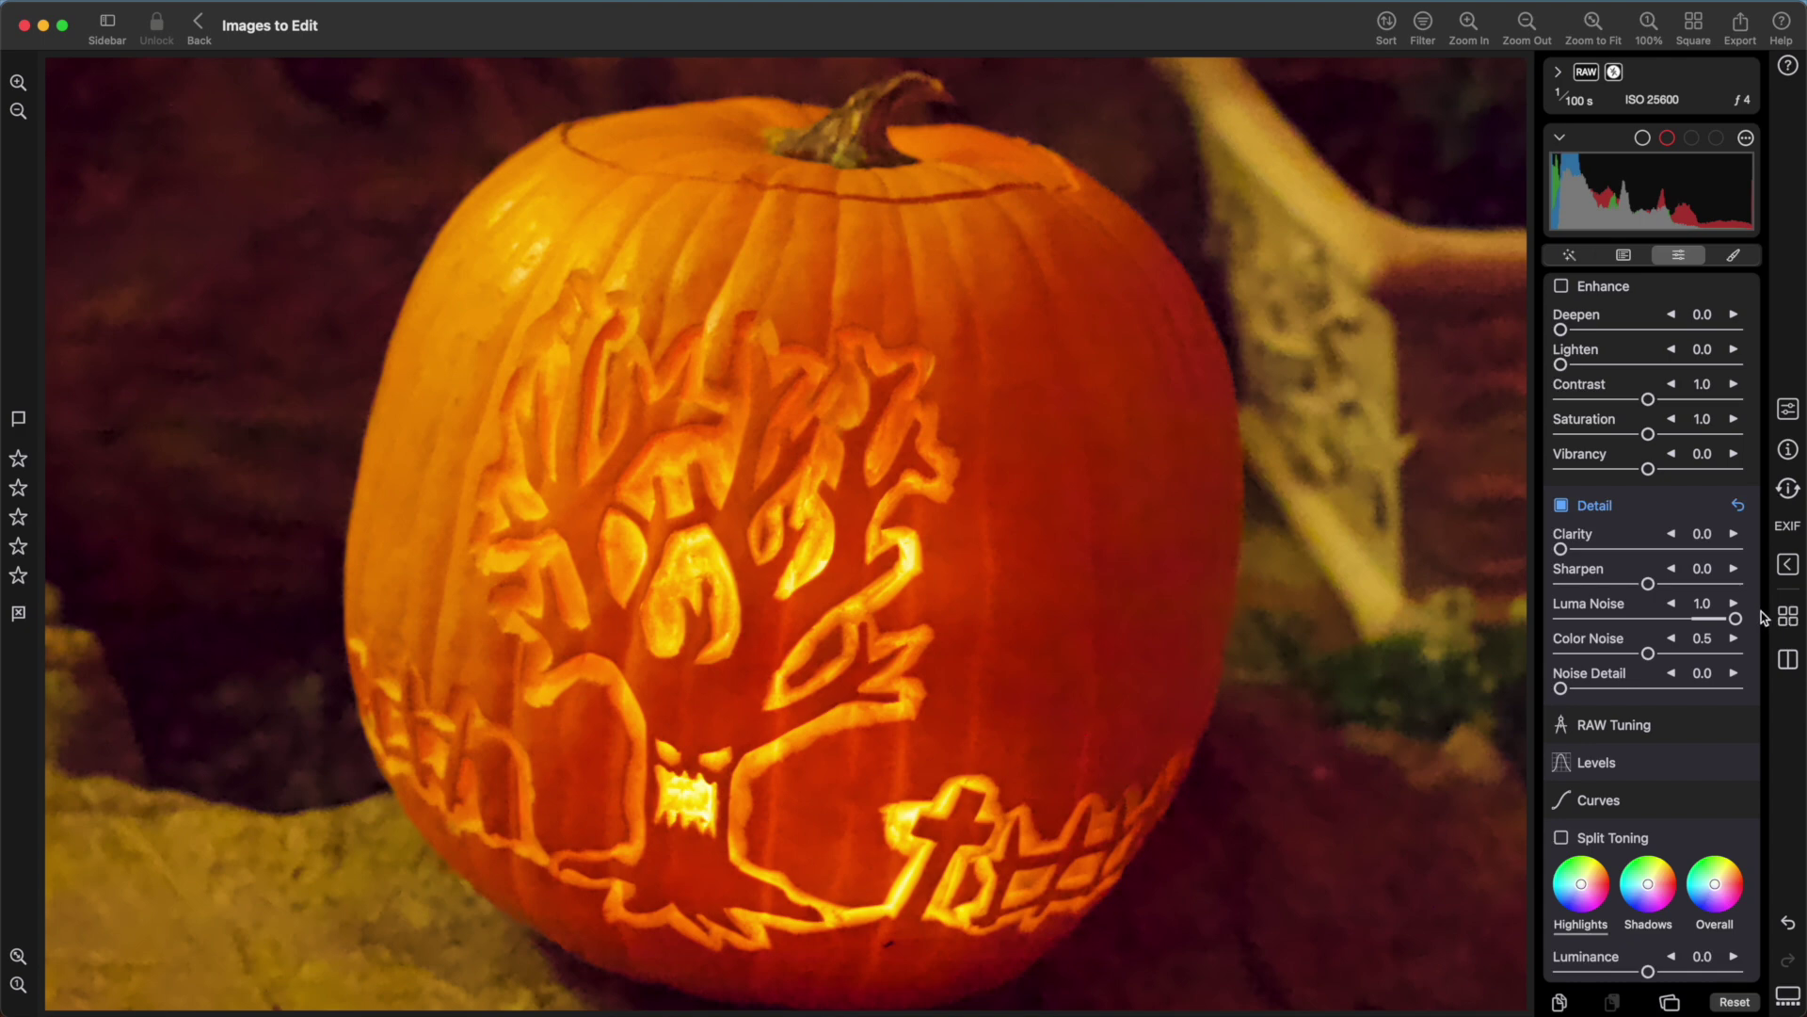
{"action": "left_click", "coordinate": [1648, 655]}
{"action": "left_click_drag", "start_coordinate": [1647, 657], "coordinate": [1527, 664]}
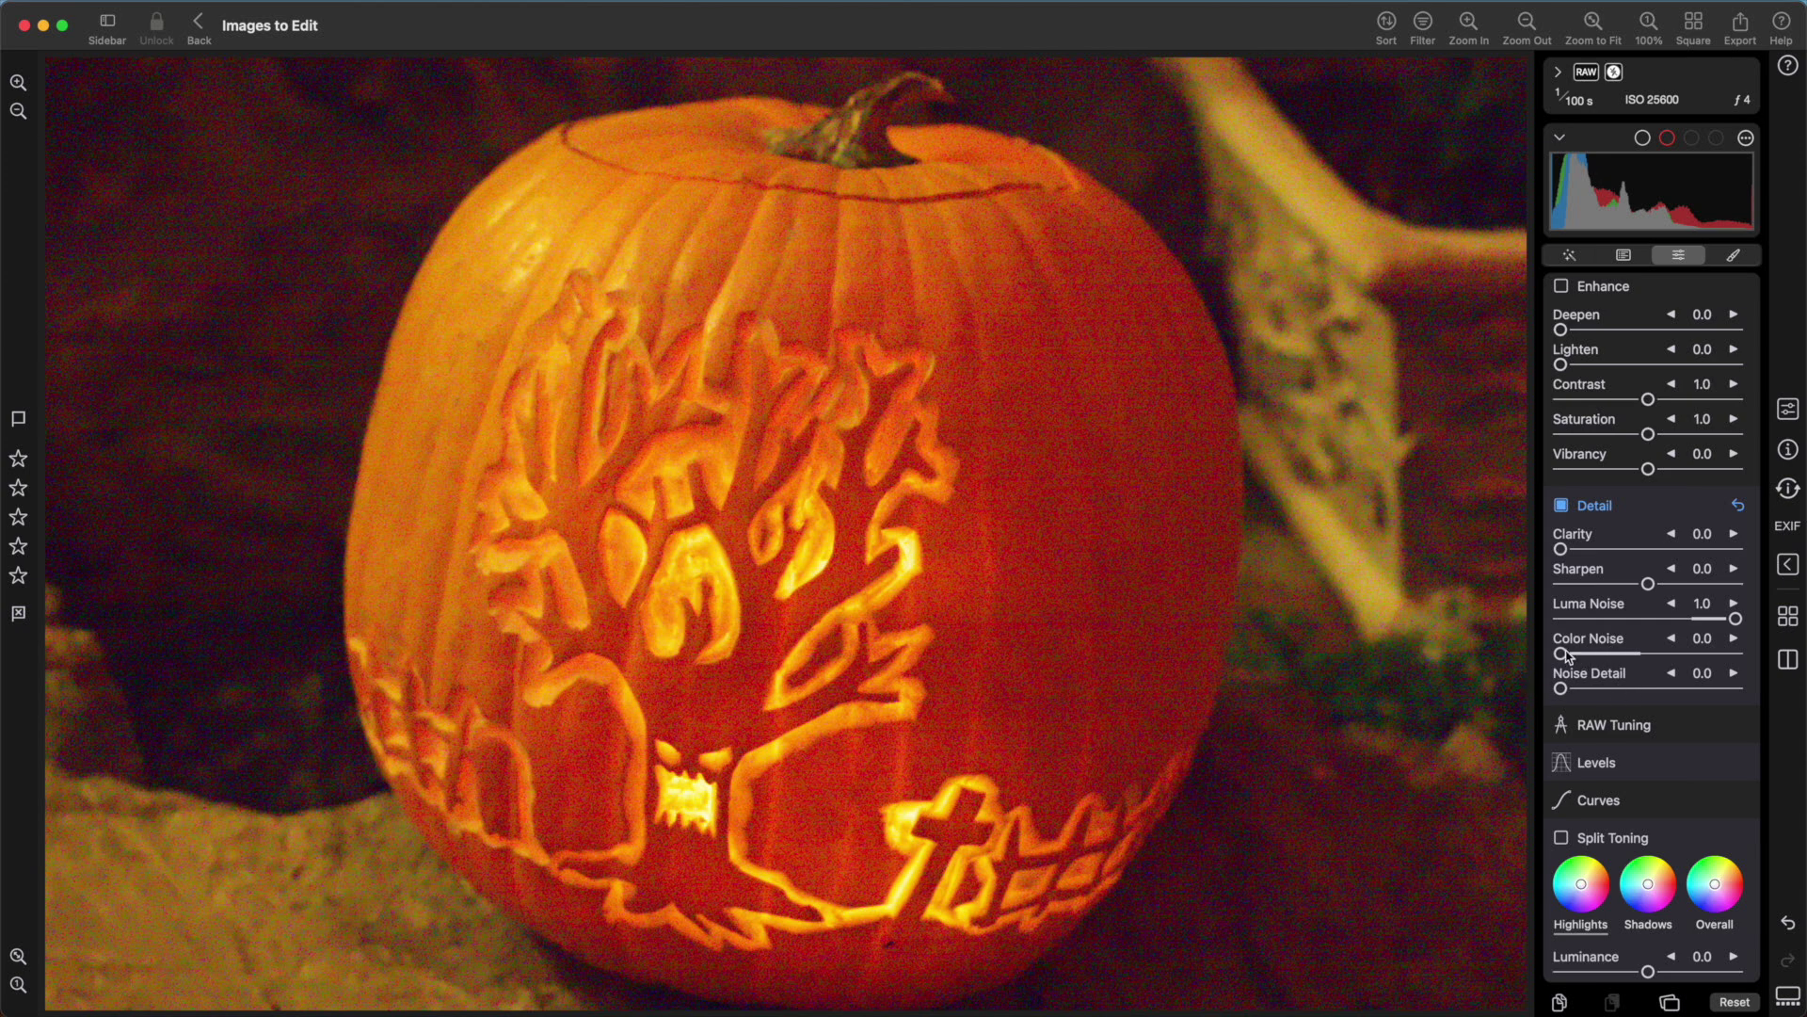
{"action": "left_click_drag", "start_coordinate": [1563, 654], "coordinate": [1749, 657]}
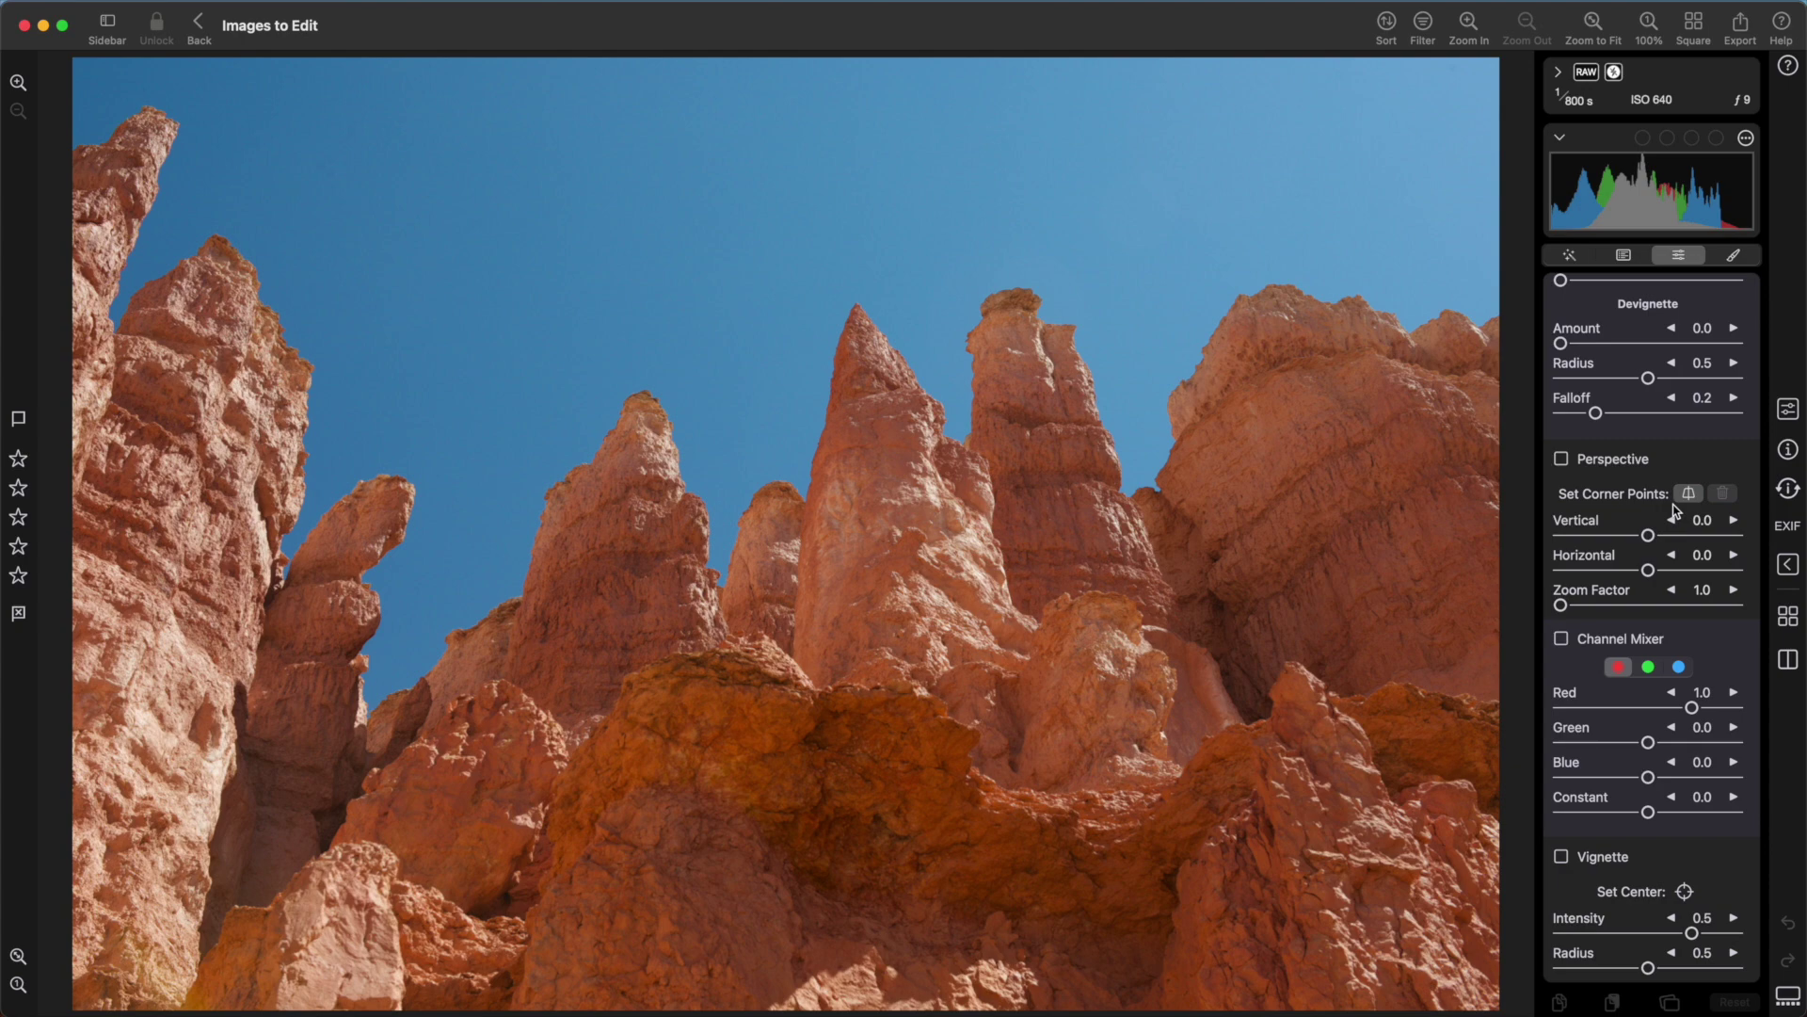
- Set Perspective Vertical to 12.26 to upright the rock spires and Zoom Factor to 1.24
{"action": "left_click", "coordinate": [1647, 537]}
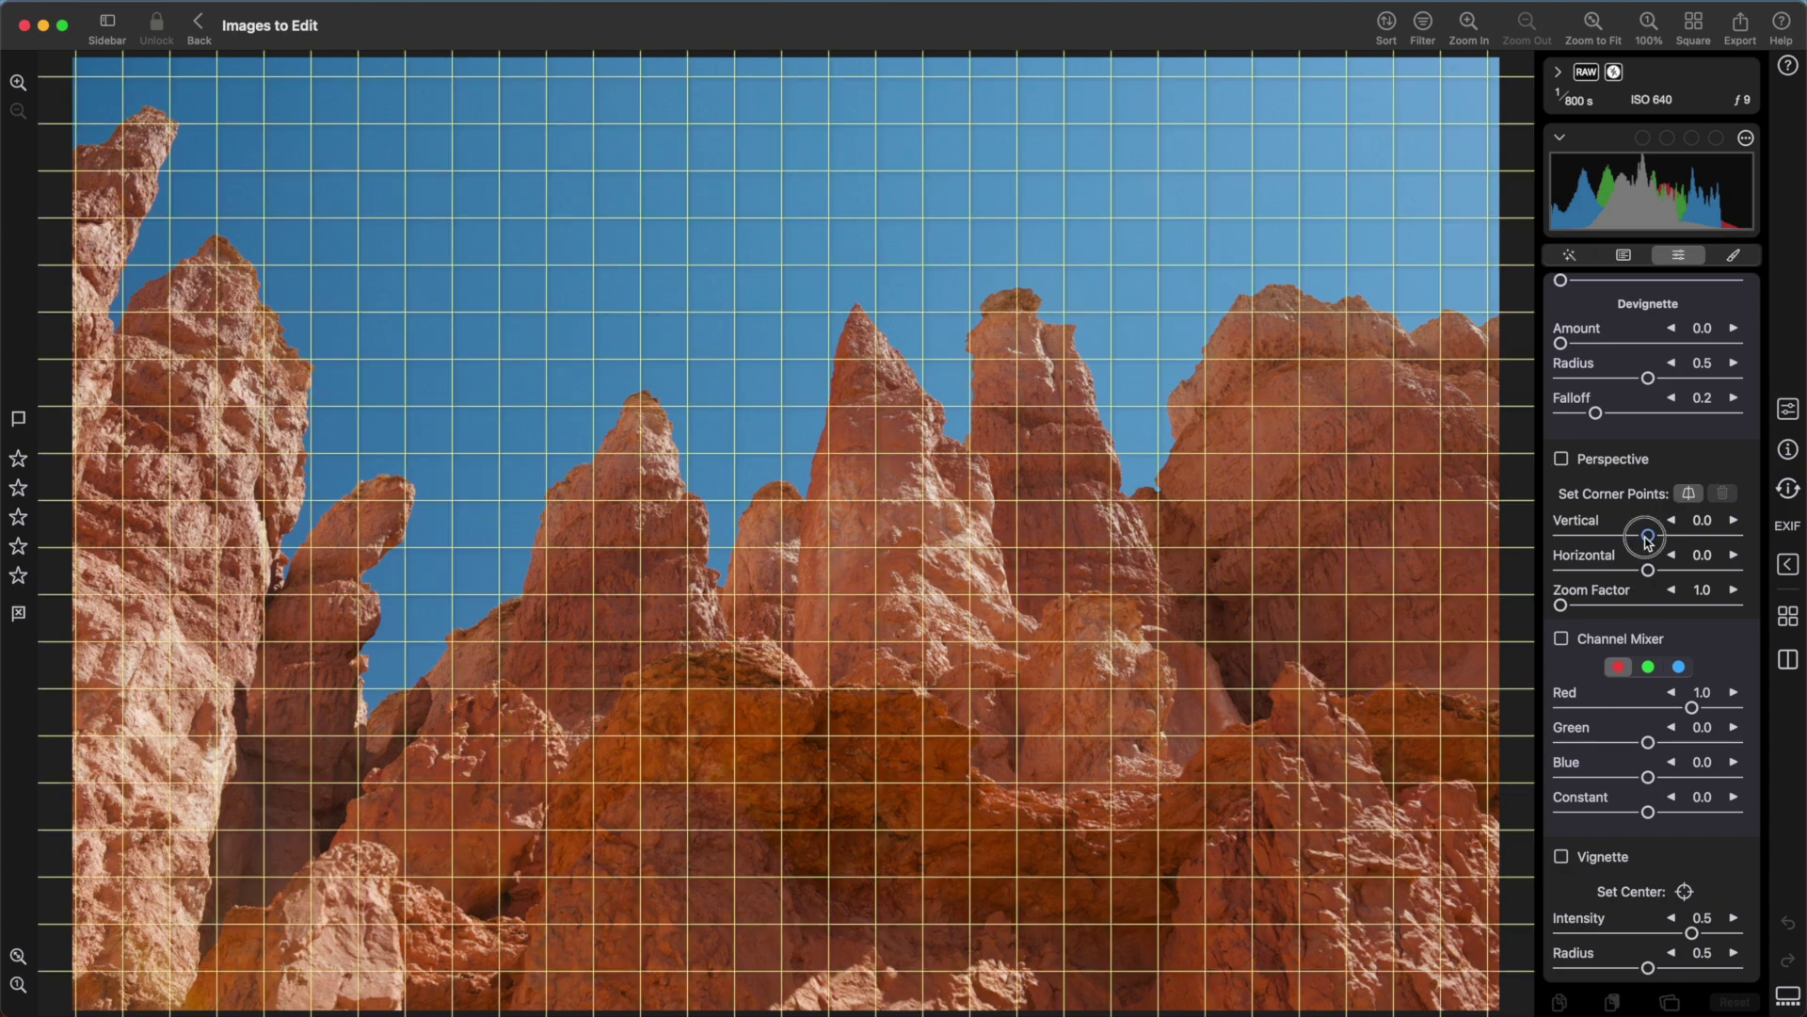
{"action": "left_click_drag", "start_coordinate": [1648, 541], "coordinate": [1684, 543]}
{"action": "left_click_drag", "start_coordinate": [1683, 538], "coordinate": [1682, 539]}
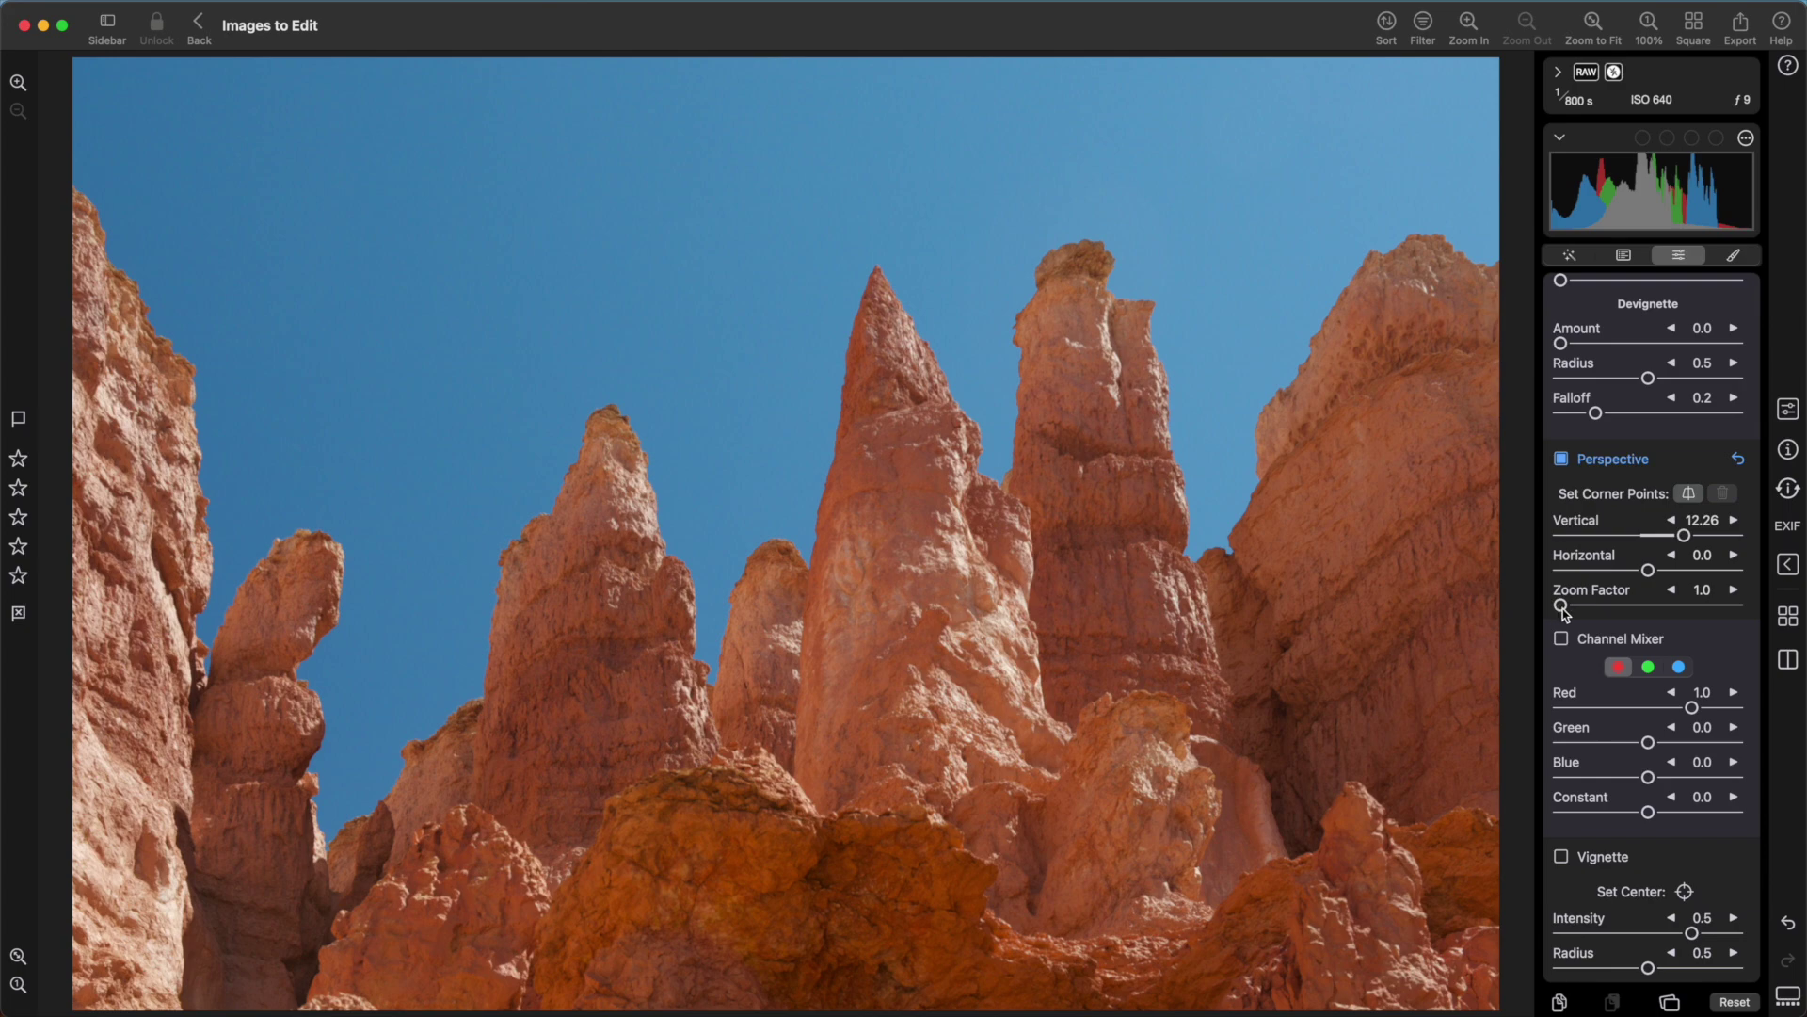
{"action": "left_click_drag", "start_coordinate": [1562, 609], "coordinate": [1604, 612]}
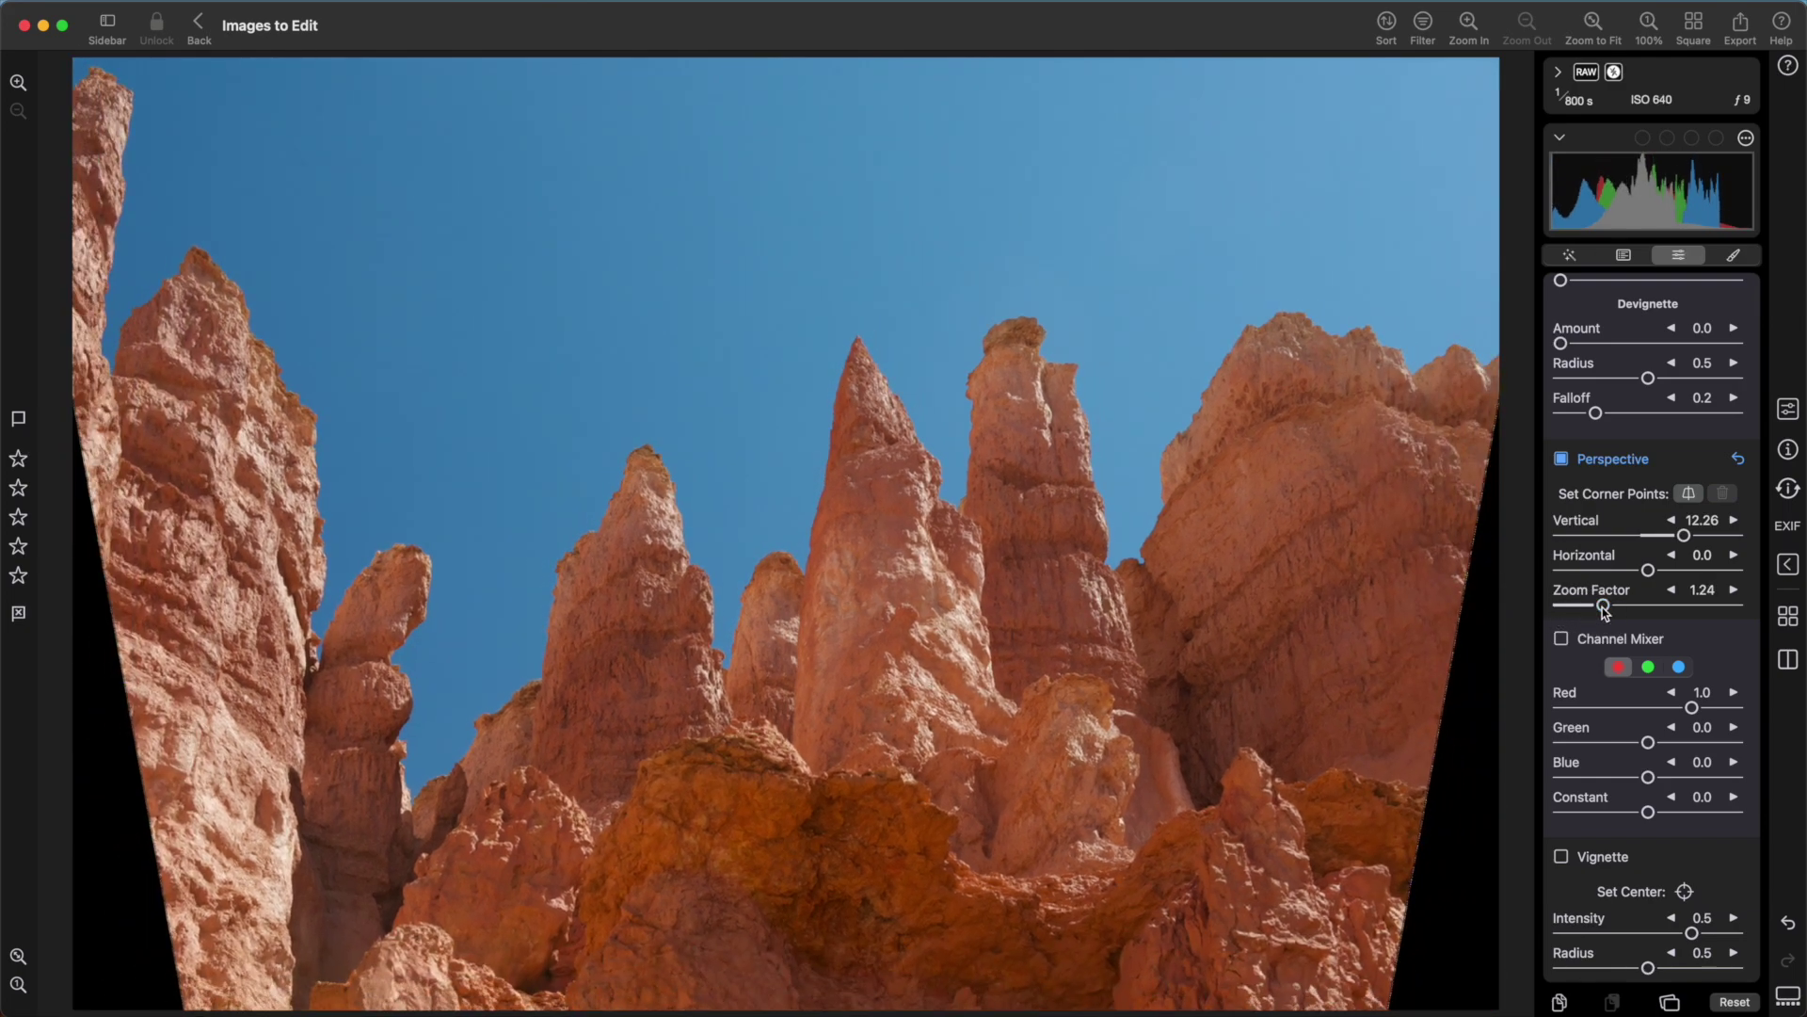